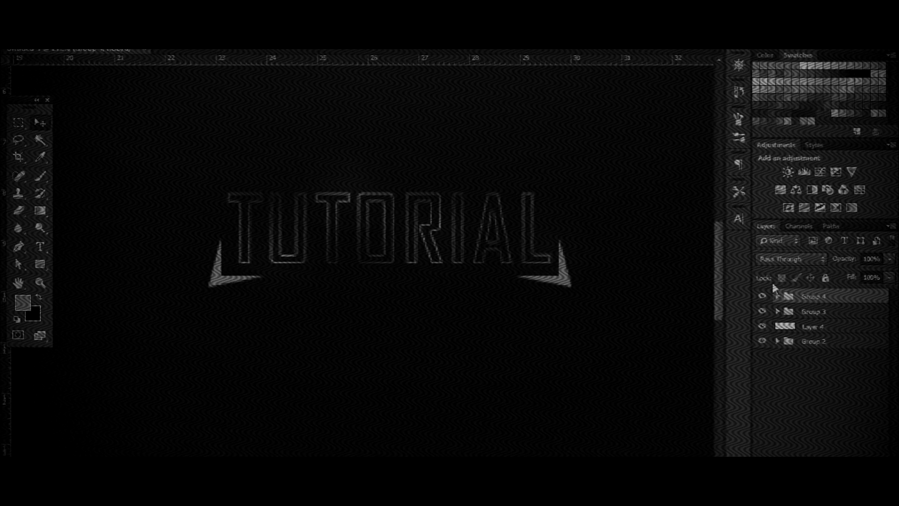
Step: Lower Group 4's opacity to 46% in the Layers panel
click(889, 258)
drag(888, 276, 842, 279)
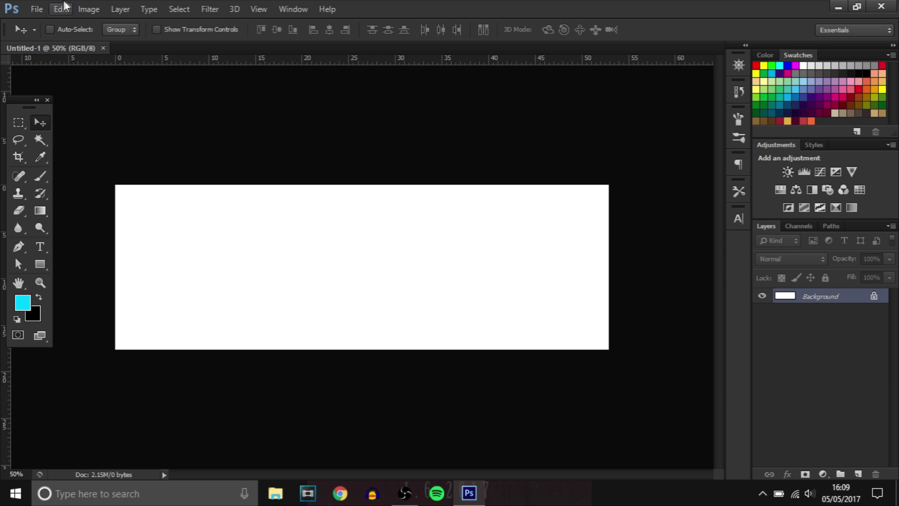
Step: Open the foreground colour picker to adjust the near-black colour
click(22, 302)
Step: Set the foreground to near-black 070707 and fill the Background layer with it
drag(623, 399, 610, 397)
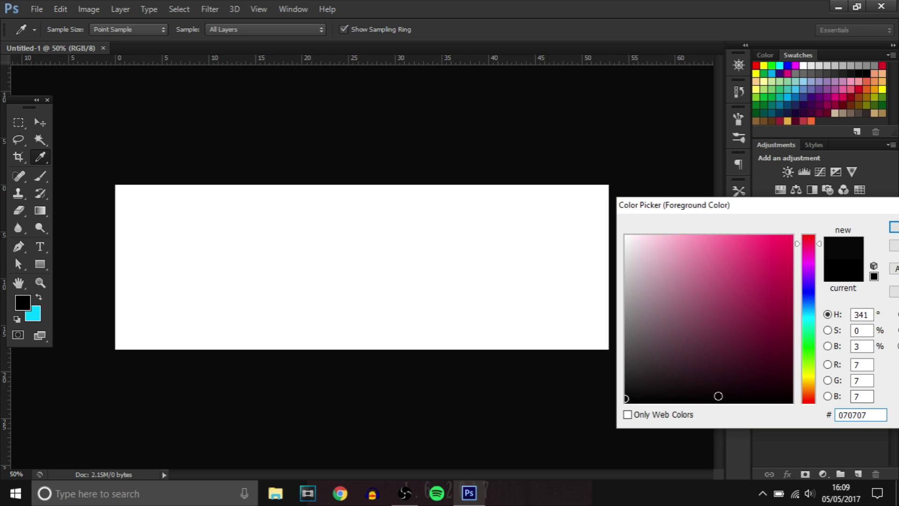
key(Return)
key(v)
key(alt+BackSpace)
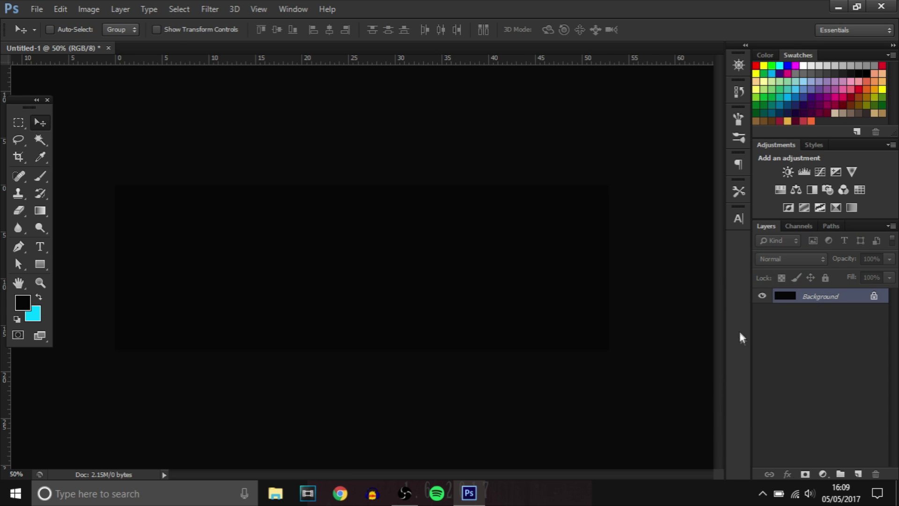
Step: On a new layer, pick a white ffffff soft brush and add vertical and horizontal centre guides
click(858, 474)
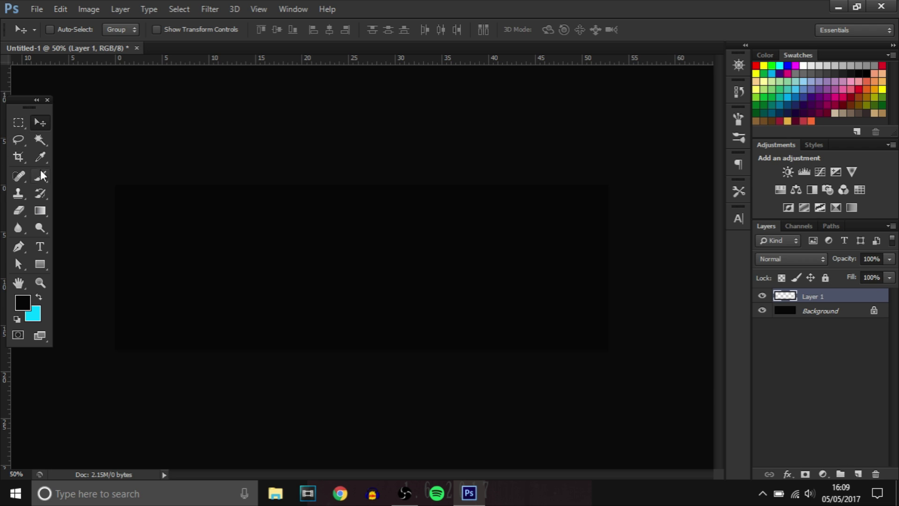
click(40, 175)
click(23, 303)
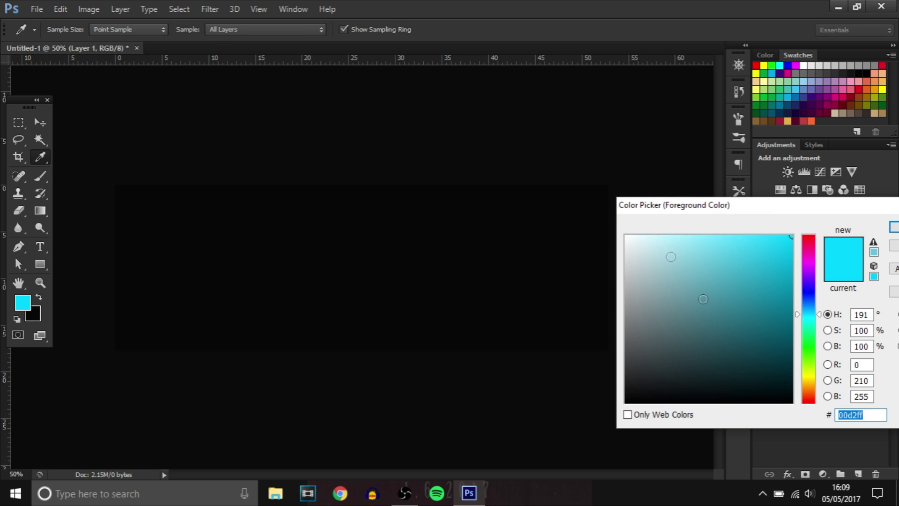
text(ffffff)
click(893, 233)
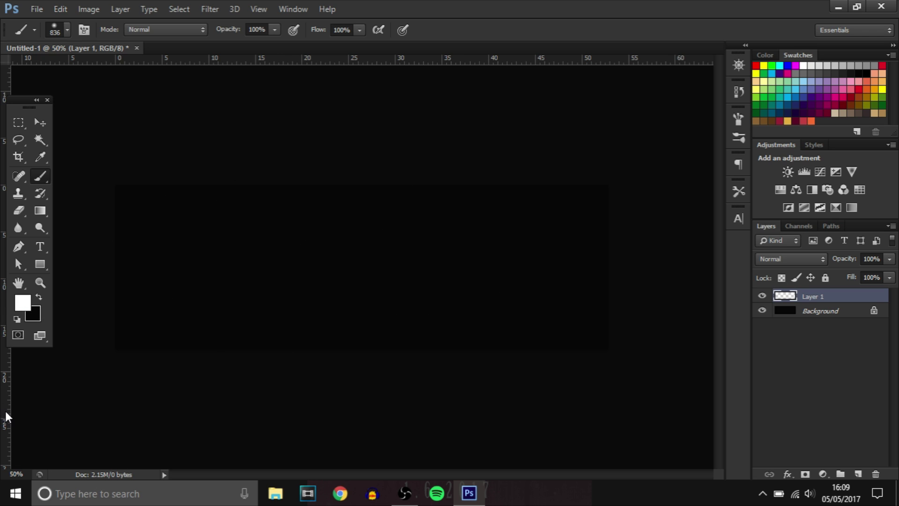
mouse_move(5, 416)
mouse_down()
mouse_move(274, 367)
mouse_move(407, 367)
mouse_move(362, 344)
mouse_up()
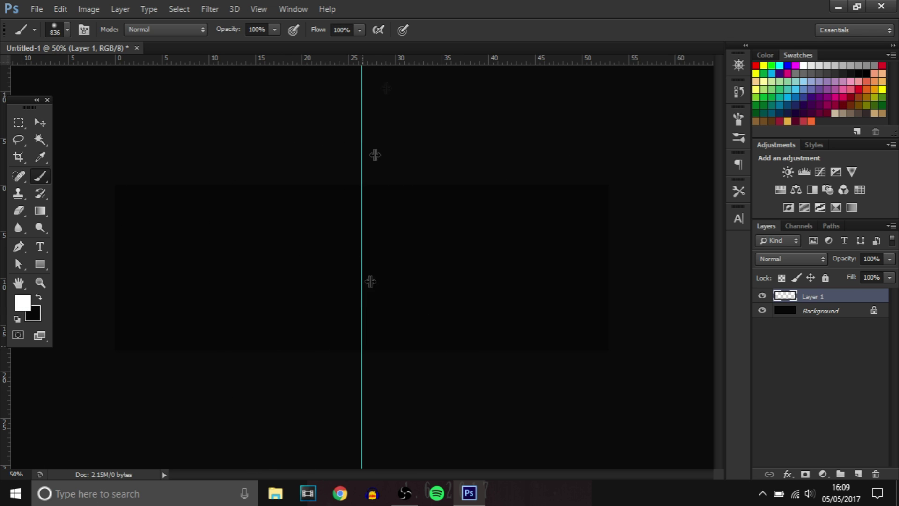
drag(405, 60, 414, 267)
Step: Paint a soft white glow at the banner's top and dim it to about 29% opacity
click(364, 95)
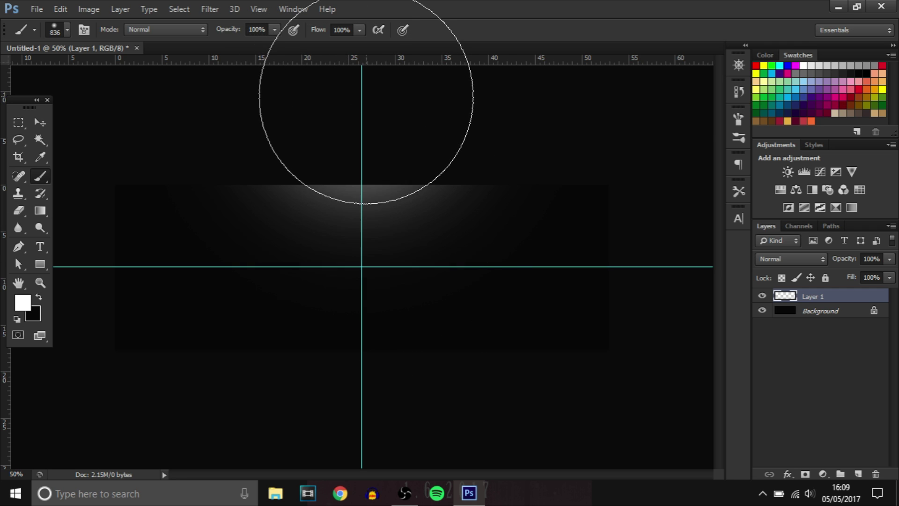
click(889, 259)
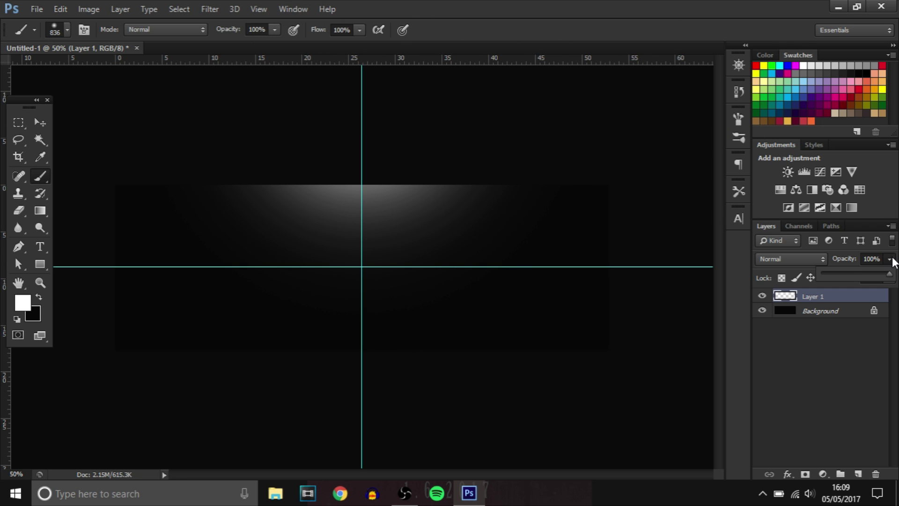
click(841, 273)
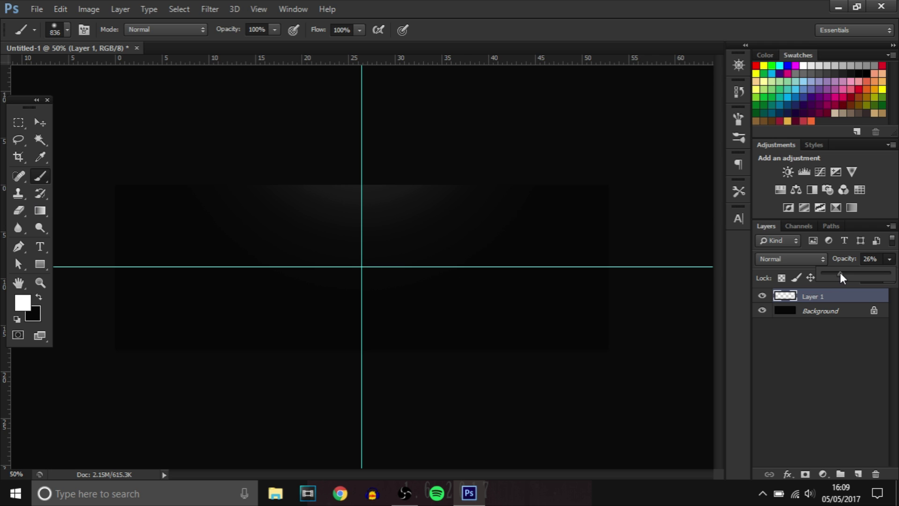
Step: Paint a bottom white glow on a new layer, blend it Overlay at 75%, and hide guides
click(857, 474)
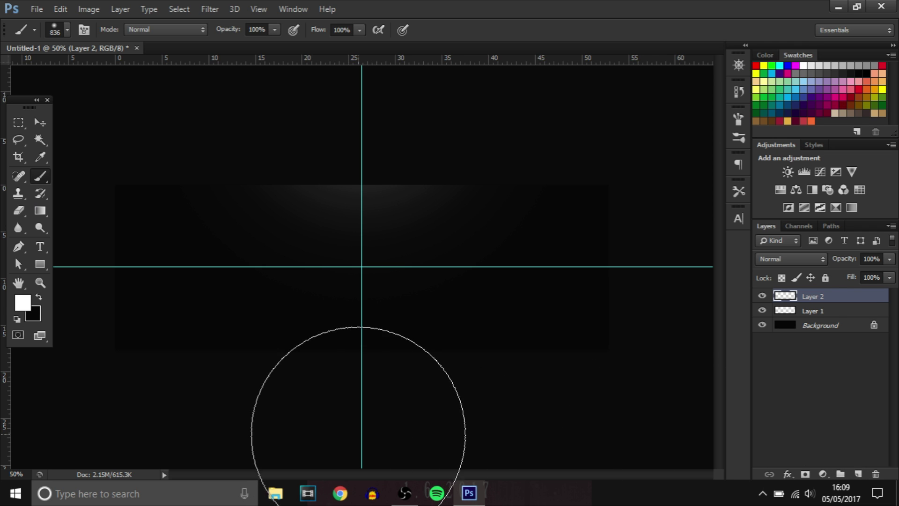
click(361, 439)
click(804, 258)
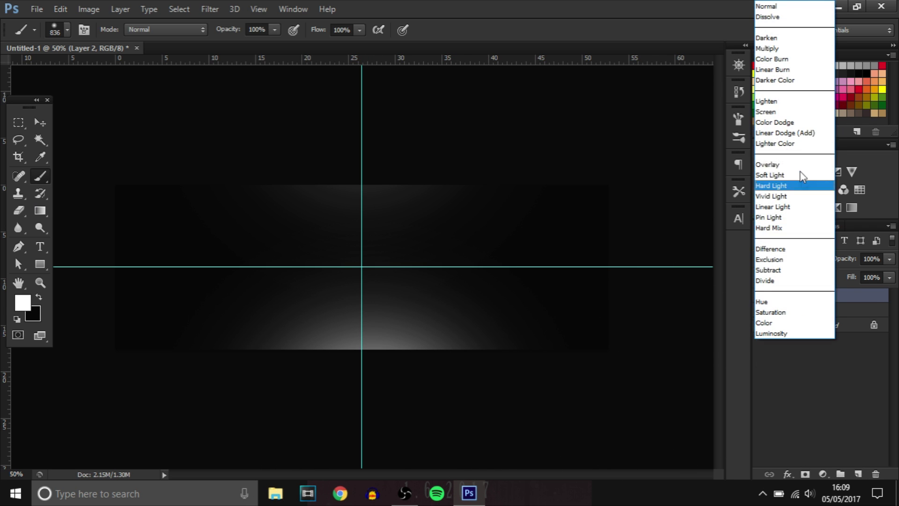
click(791, 165)
click(889, 259)
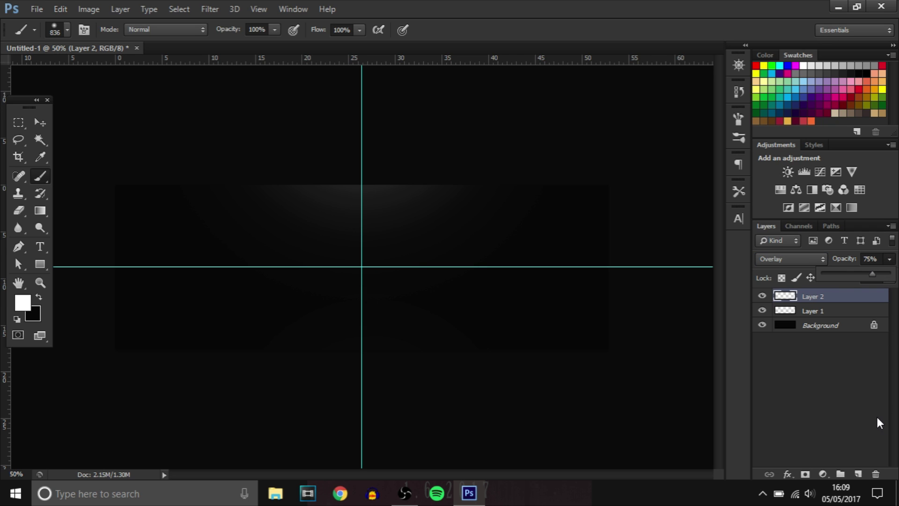
key(ctrl+semicolon)
Step: On new Layer 3, paint black edge shading with a 592 px soft brush
click(857, 474)
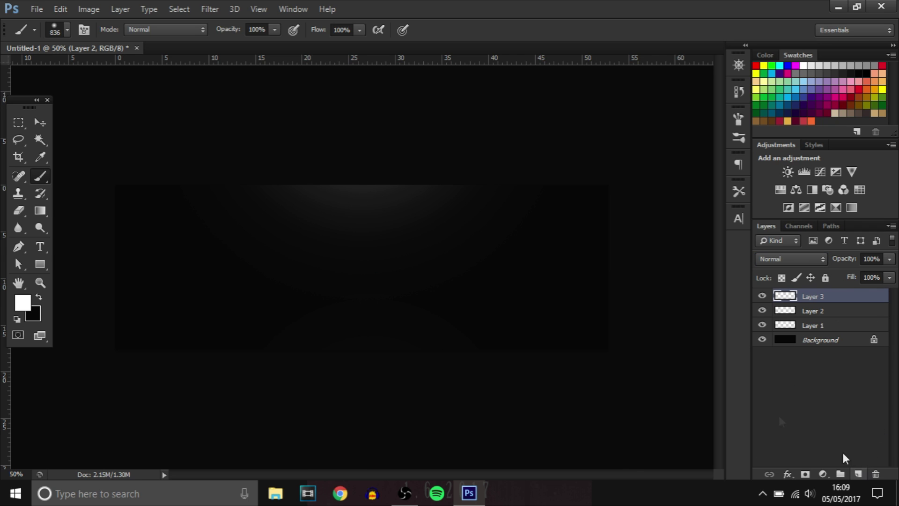
click(39, 298)
click(22, 303)
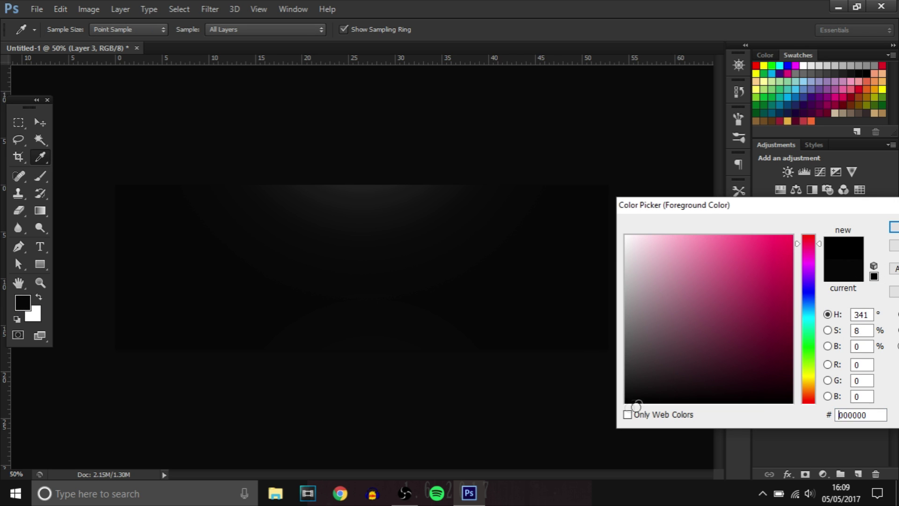
click(894, 228)
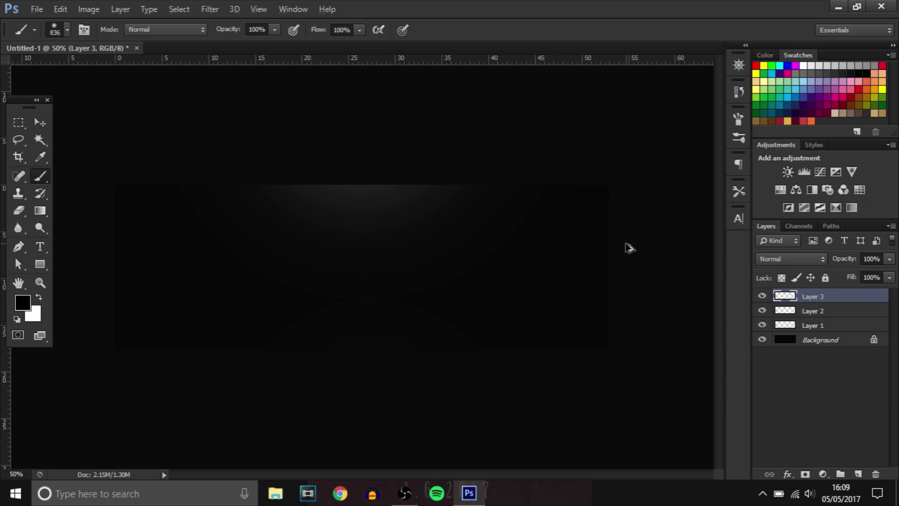
drag(588, 241, 545, 237)
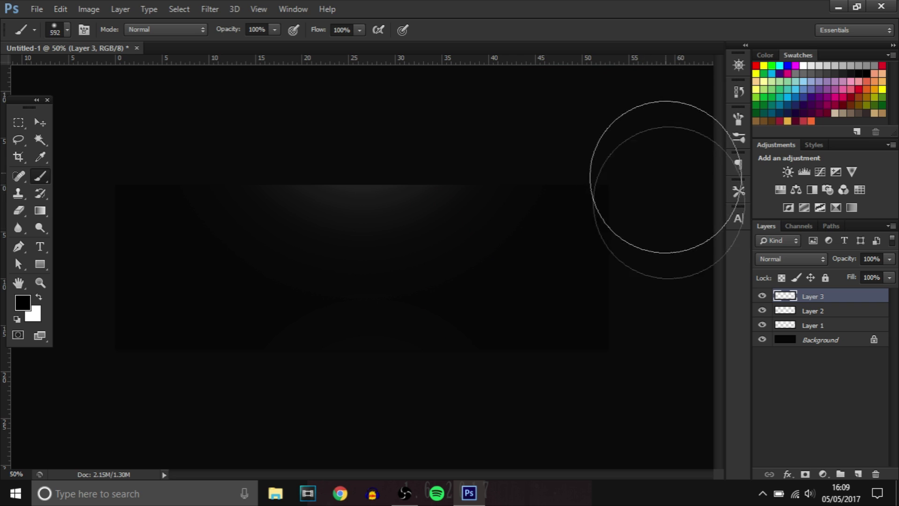
drag(356, 220, 281, 253)
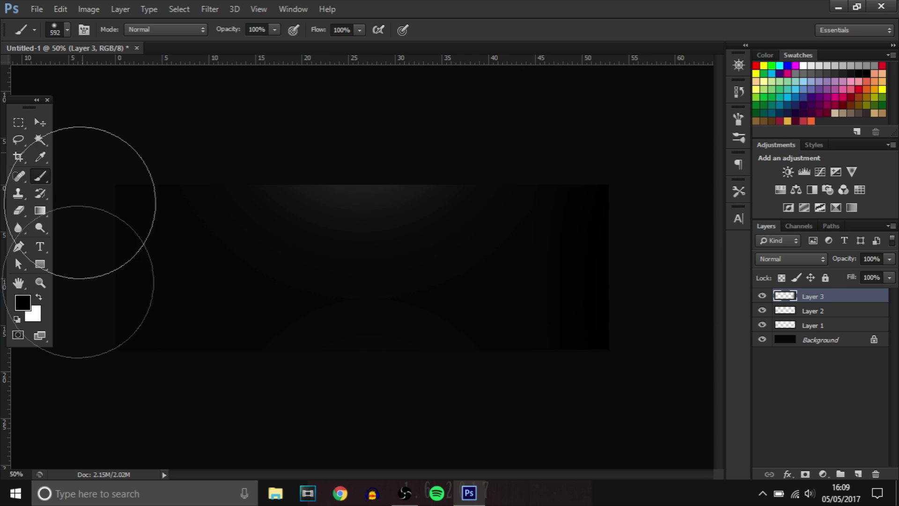
key(ctrl+z)
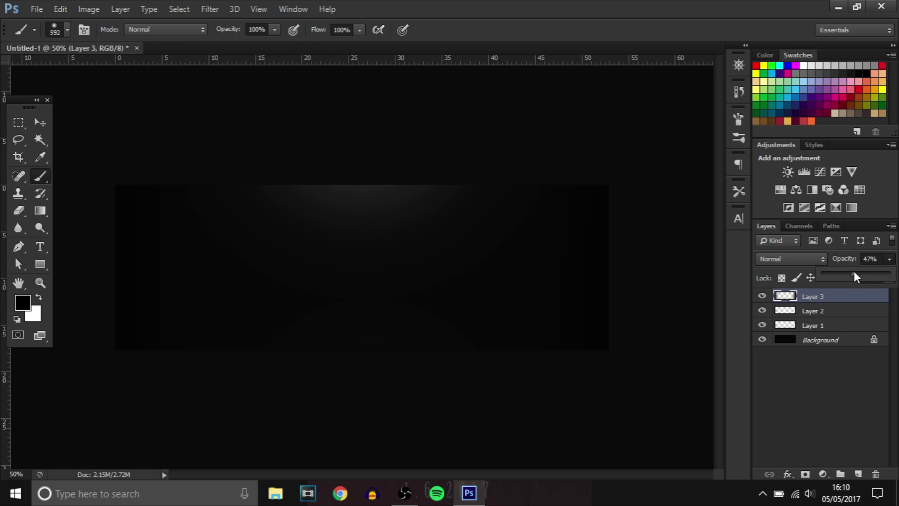
Step: Convert the locked Background into the normal Layer 0
scroll(472, 312, up, 2)
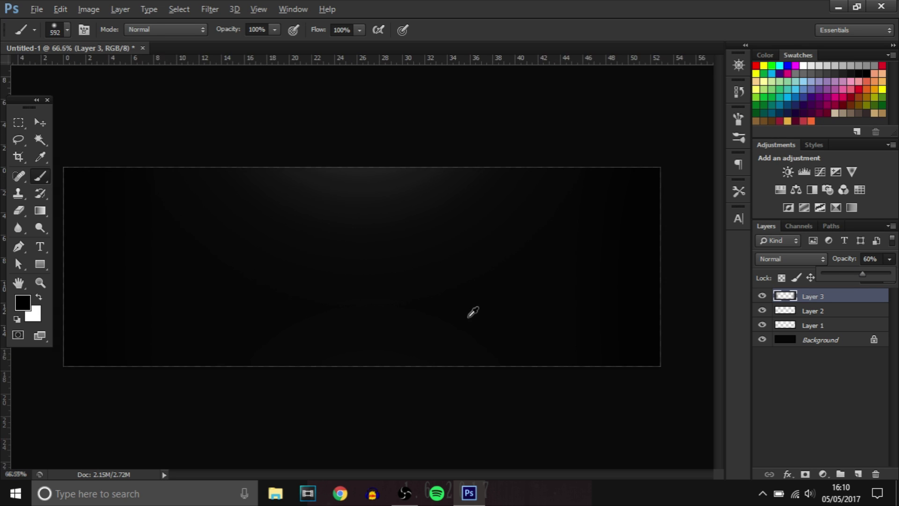
click(39, 123)
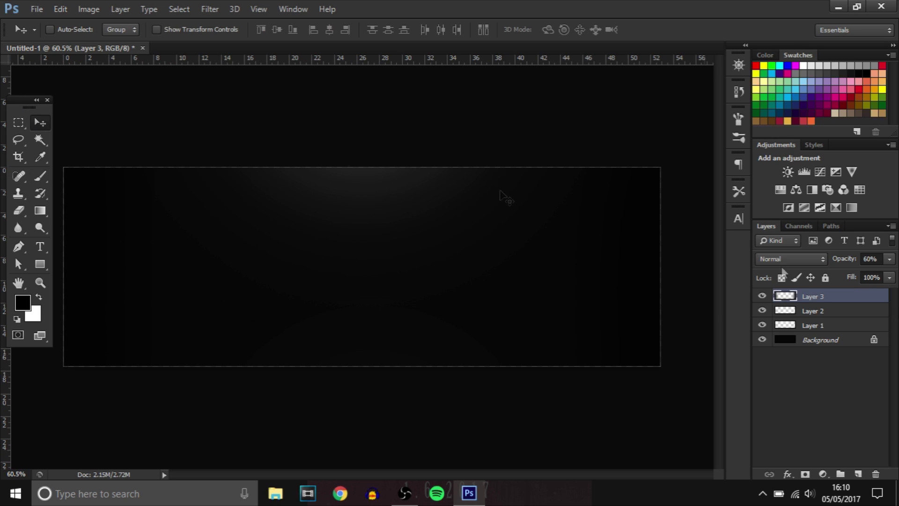
double_click(845, 345)
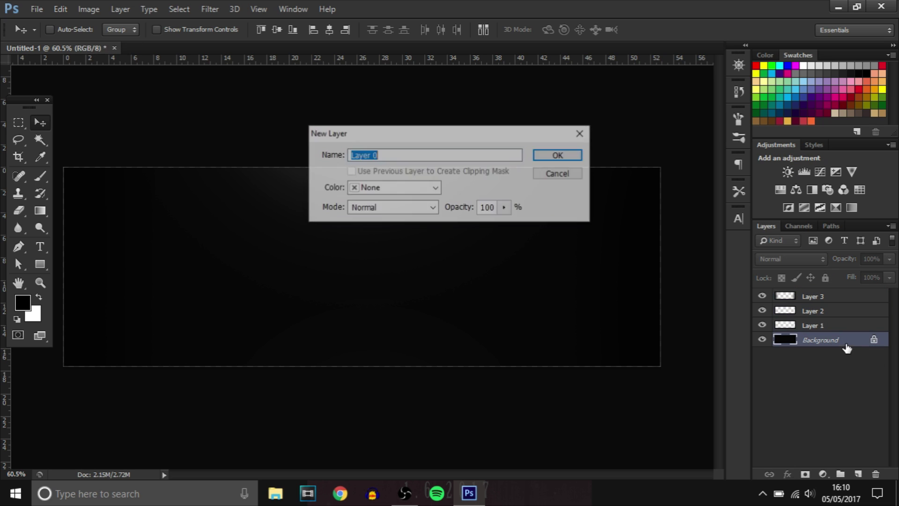
click(576, 154)
Step: Group Layers 0–3 and add a Brightness/Contrast adjustment with brightness -7
shift+click(851, 301)
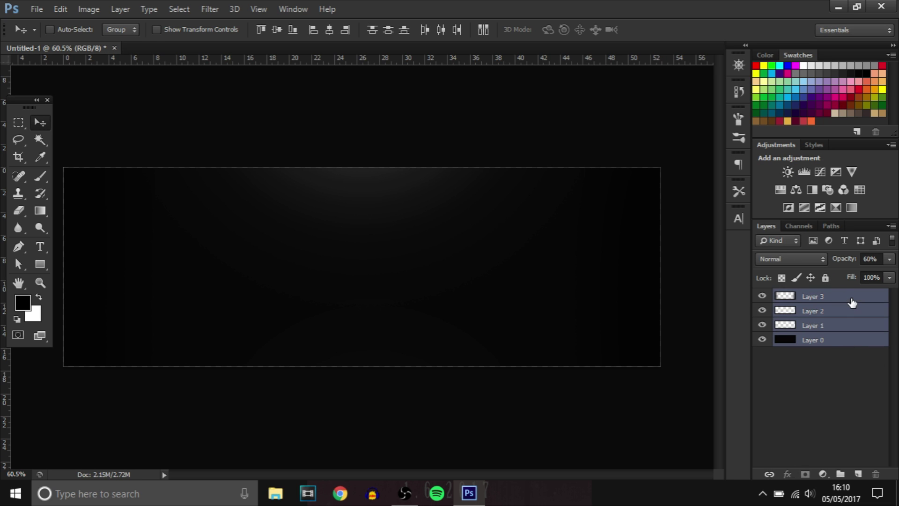
key(ctrl+g)
click(786, 173)
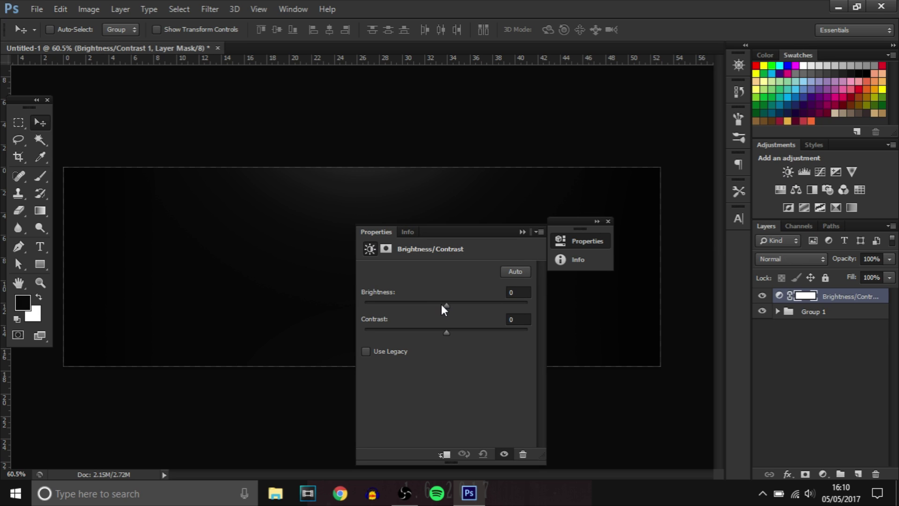
click(441, 304)
click(608, 221)
Step: Add a Curves adjustment layer with the lower part of the curve pulled down
click(818, 173)
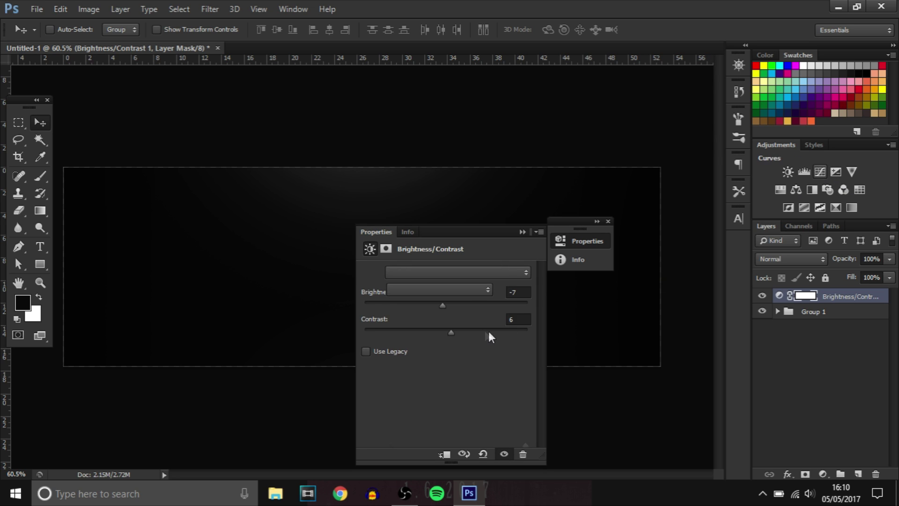
click(489, 335)
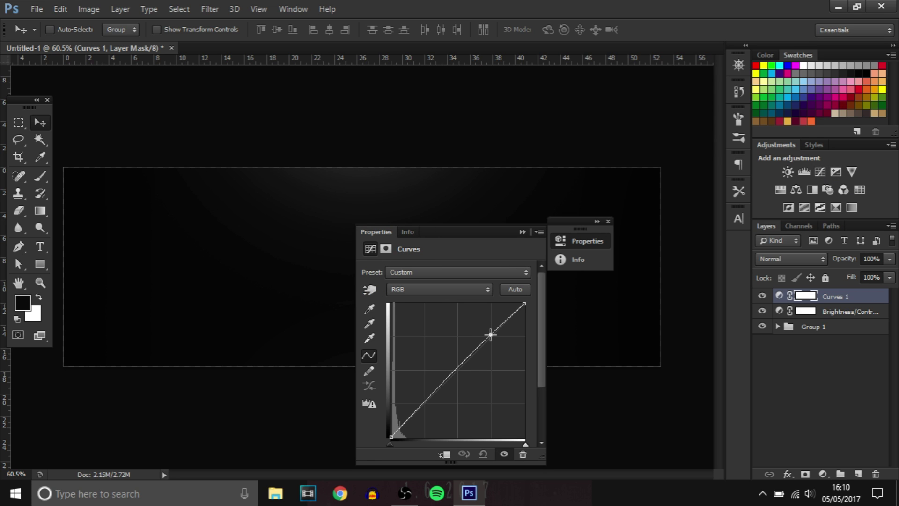
click(430, 404)
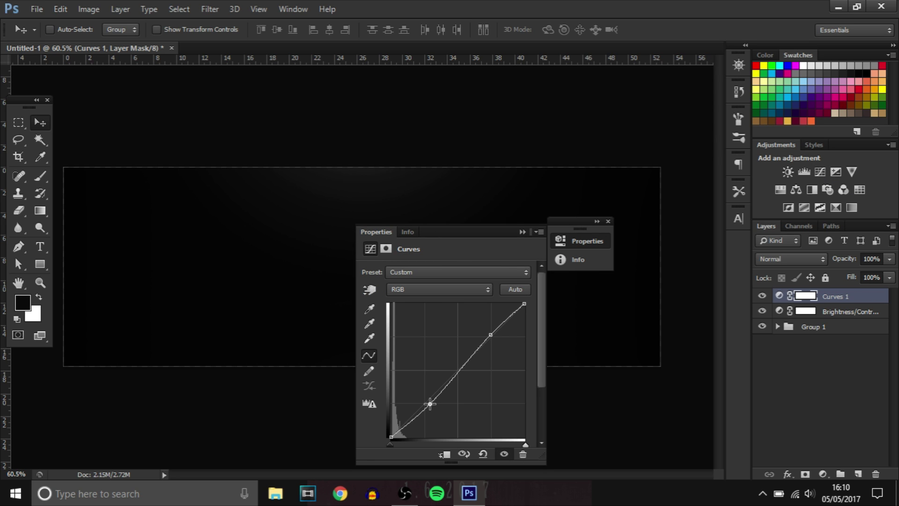
click(607, 221)
Step: Add an Exposure adjustment layer raised to +0.19 and select all four top layers
click(834, 172)
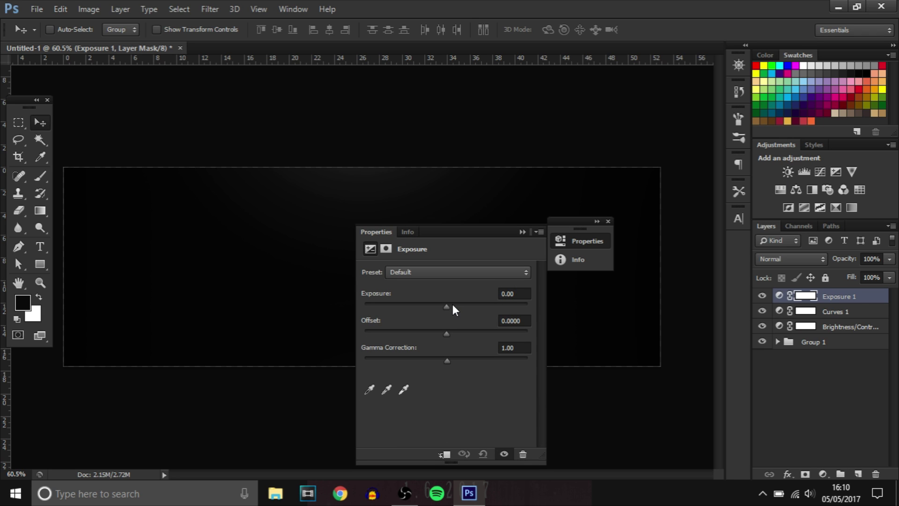
drag(447, 306, 459, 361)
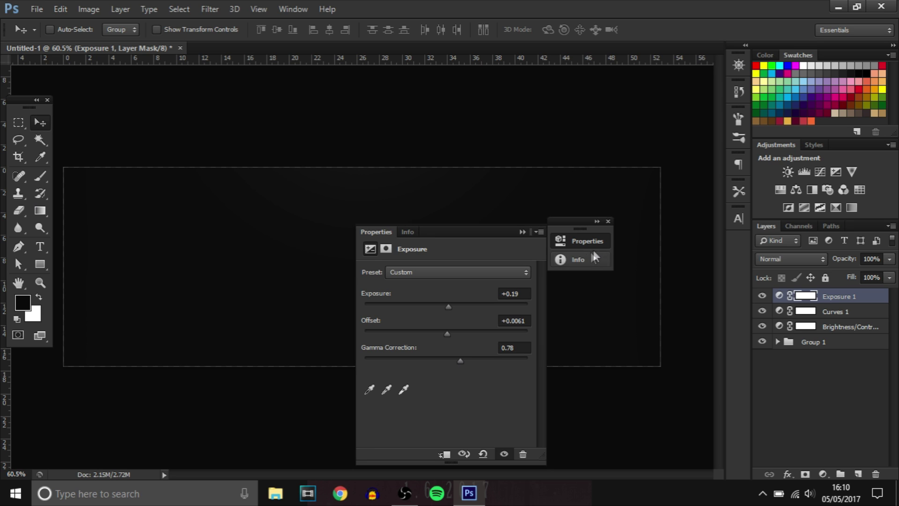
click(607, 221)
scroll(445, 293, up, 1)
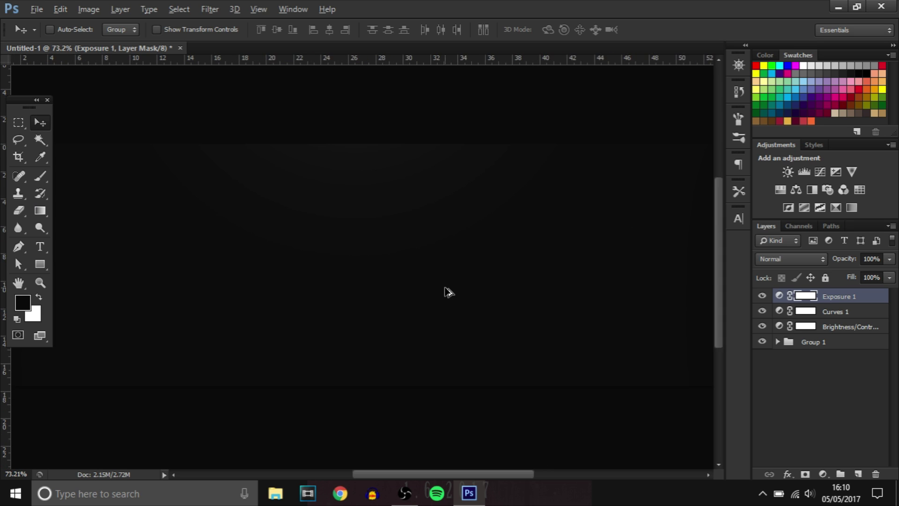
scroll(448, 290, down, 1)
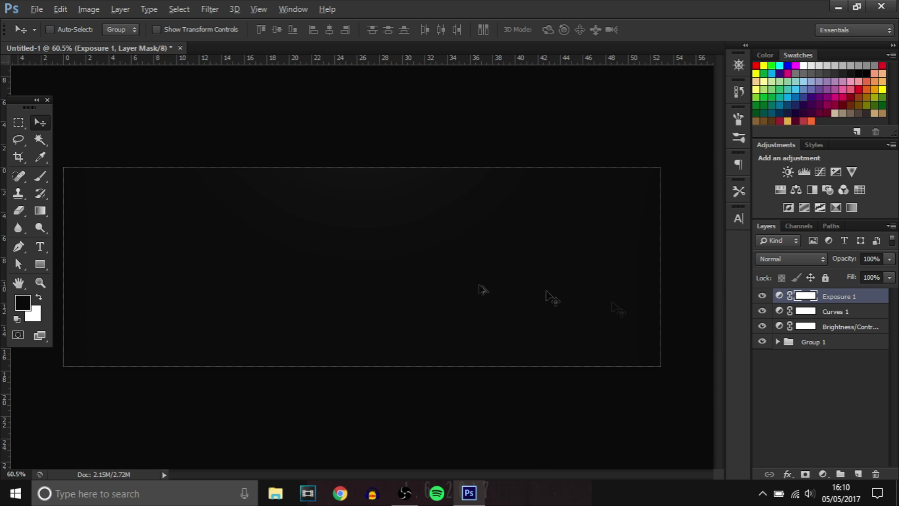
shift+click(846, 349)
Step: Group the selected layers into Group 2 and prepare a 622 px white brush on a new layer
key(ctrl+g)
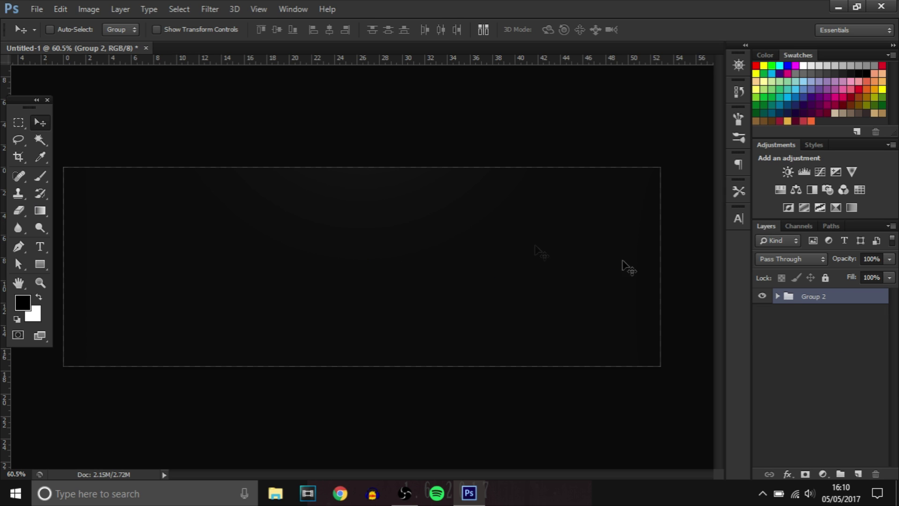
click(858, 474)
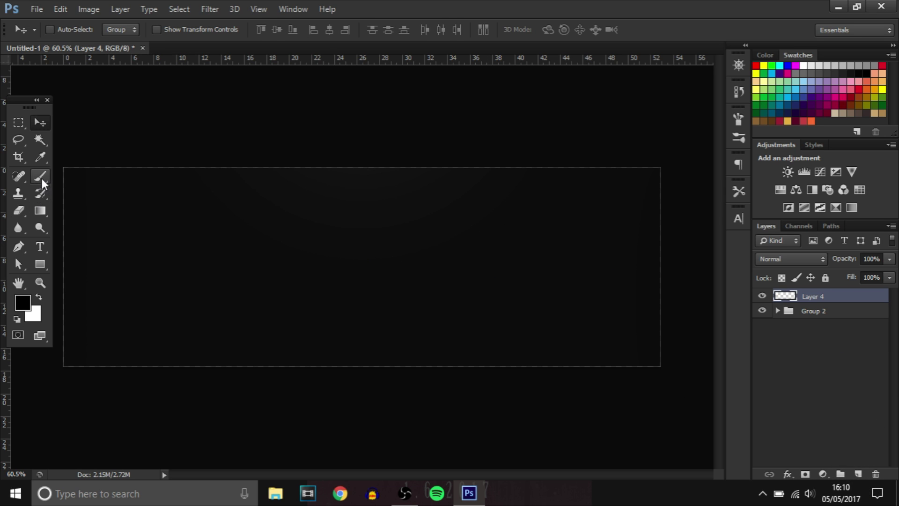
click(40, 176)
click(39, 297)
drag(304, 283, 375, 160)
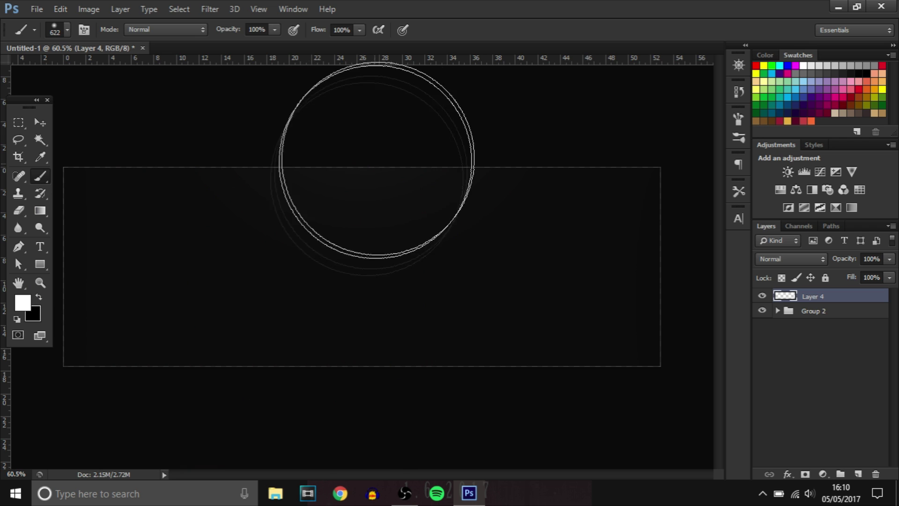
Step: Paint a soft white glow at the banner's top centre and fade it to 19% opacity
click(371, 111)
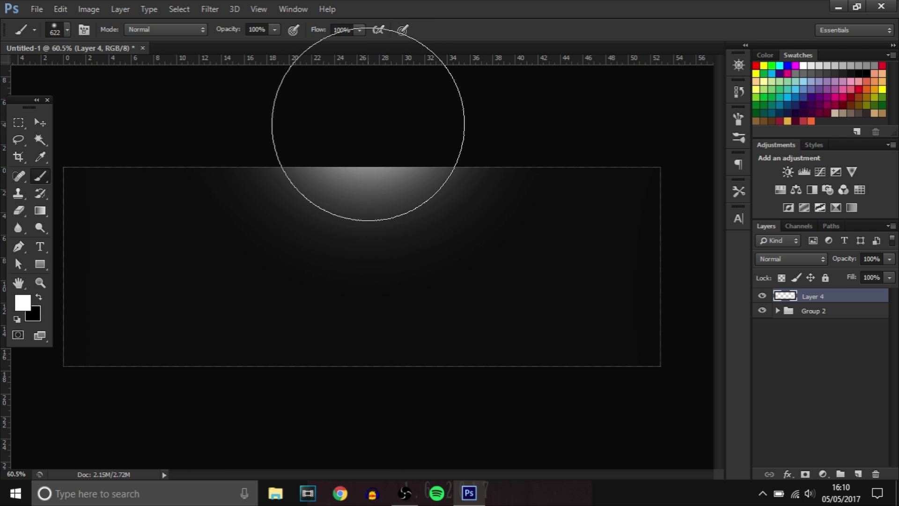
click(368, 125)
click(889, 258)
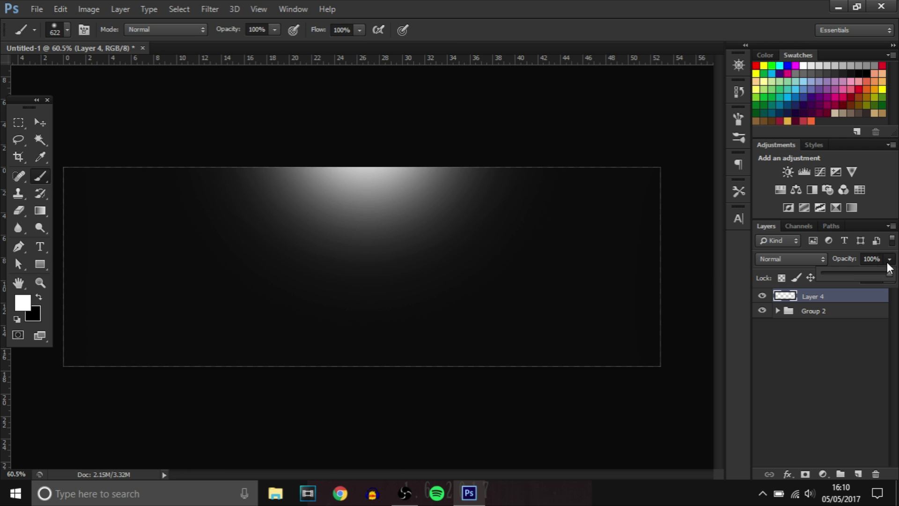
drag(828, 276, 835, 277)
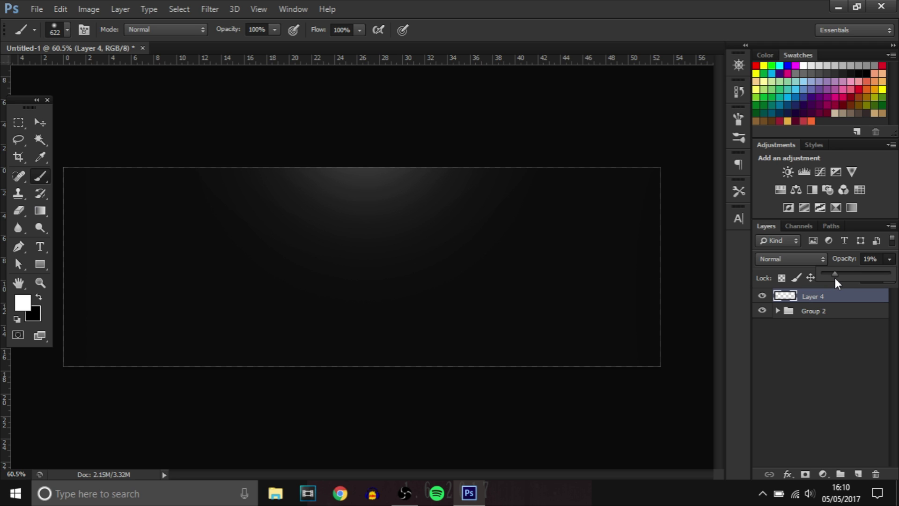
click(45, 123)
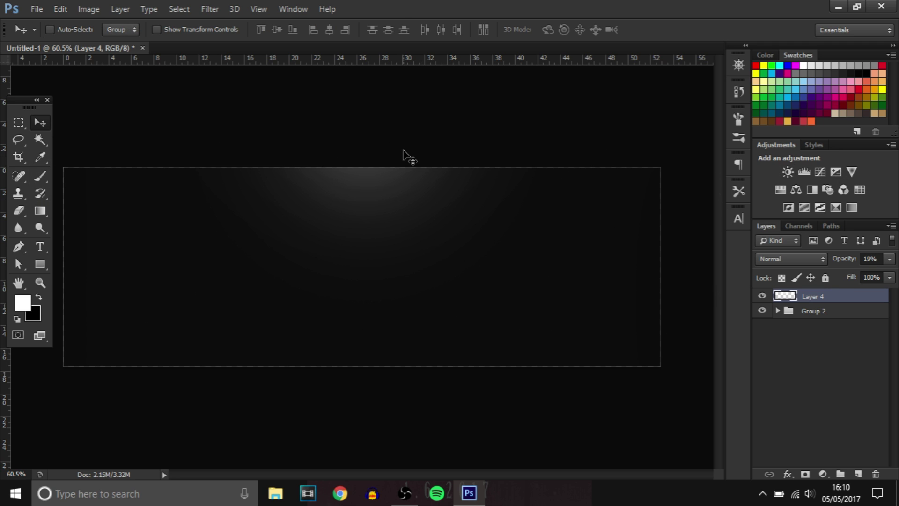
Step: Type a white 'TUTORIAL' title in Agency FB Bold at the banner centre
click(40, 247)
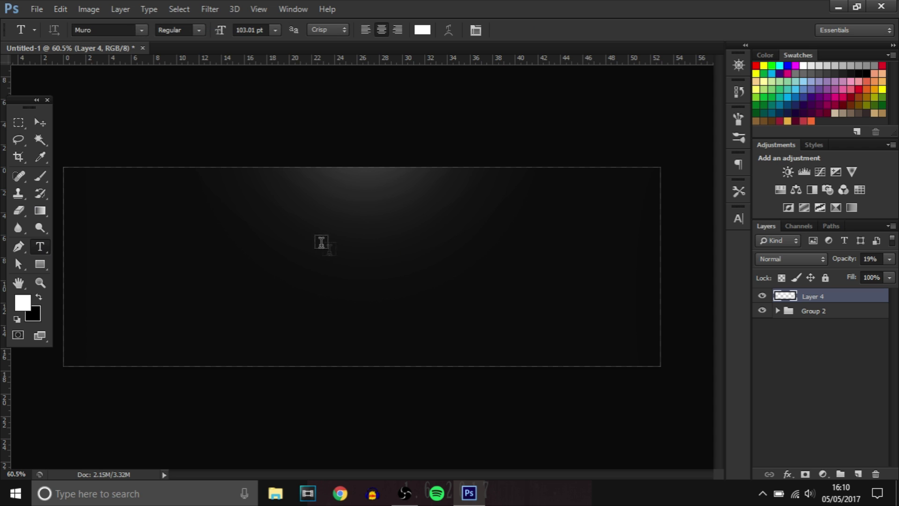
scroll(398, 303, up, 1)
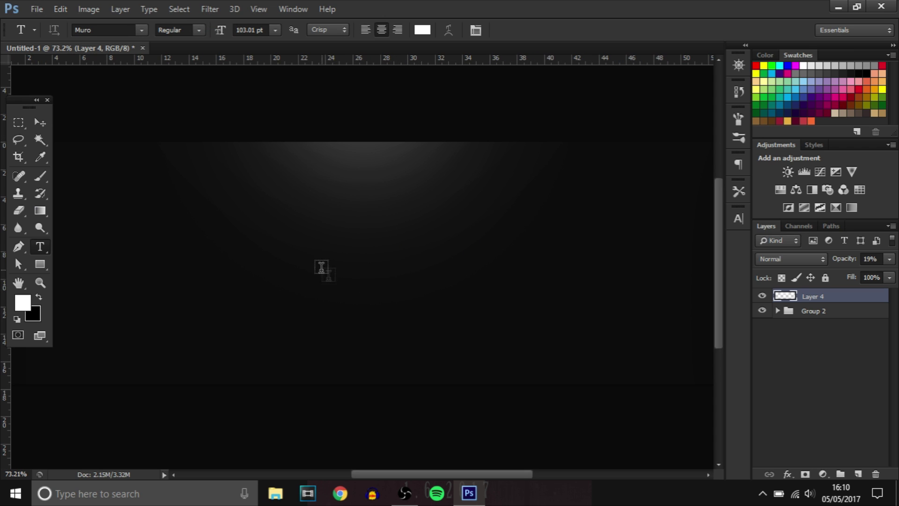
click(207, 328)
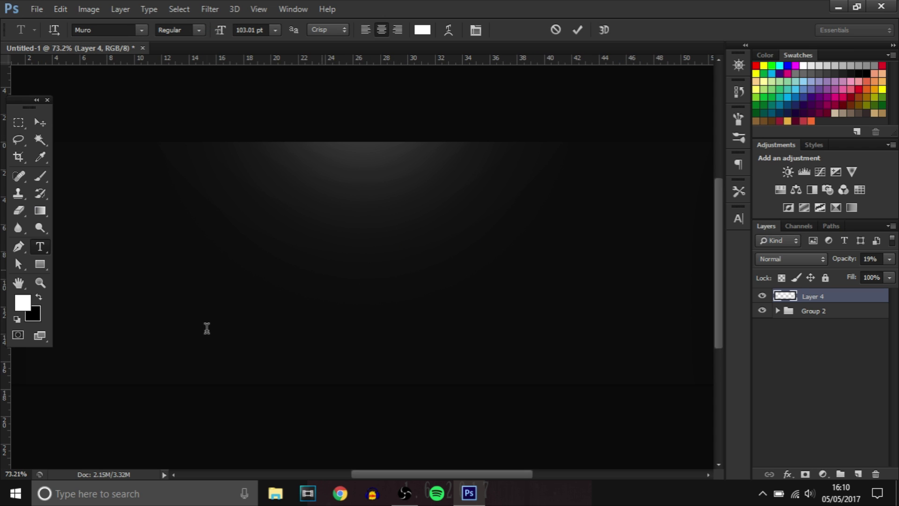
click(116, 31)
text(Agency FB)
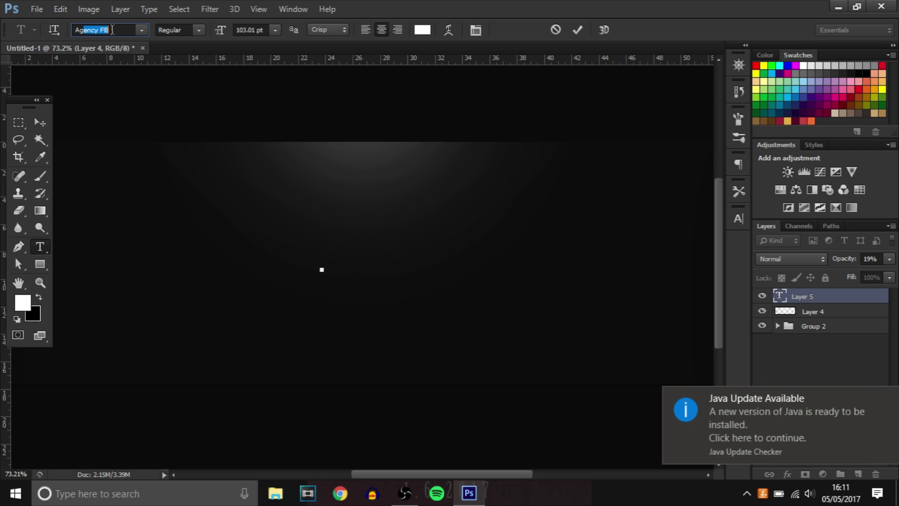
key(Return)
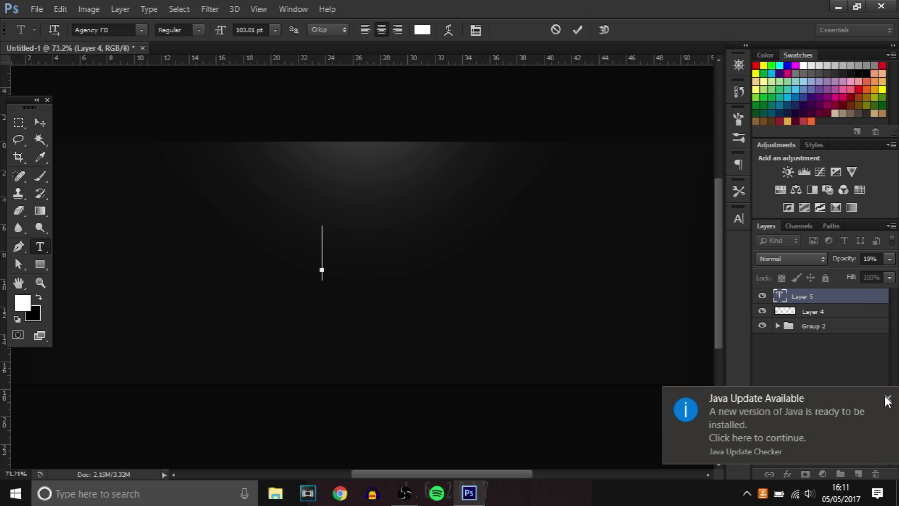
click(886, 400)
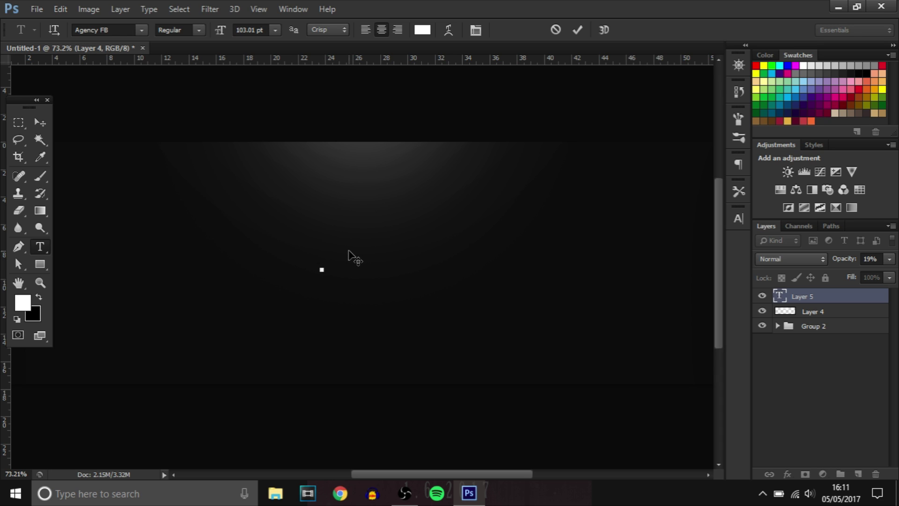
text(TUTORIA)
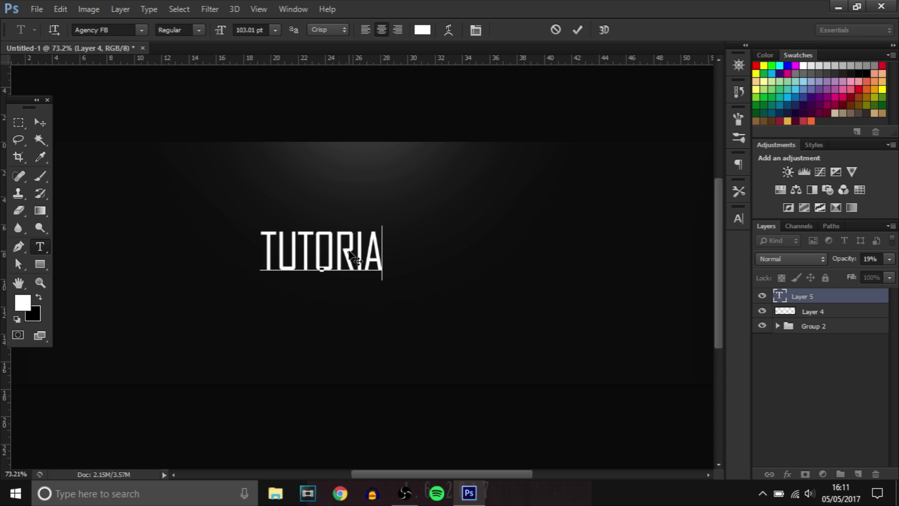
text(L)
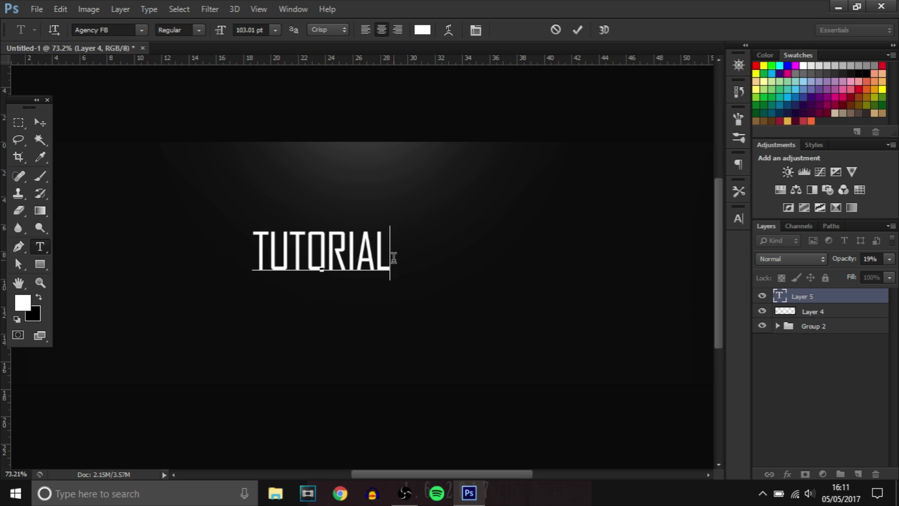
key(ctrl+a)
click(200, 32)
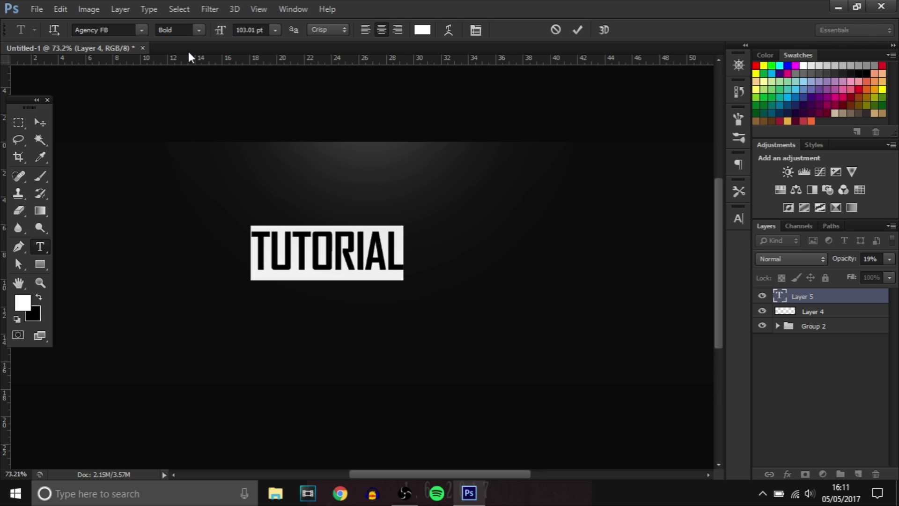
click(39, 122)
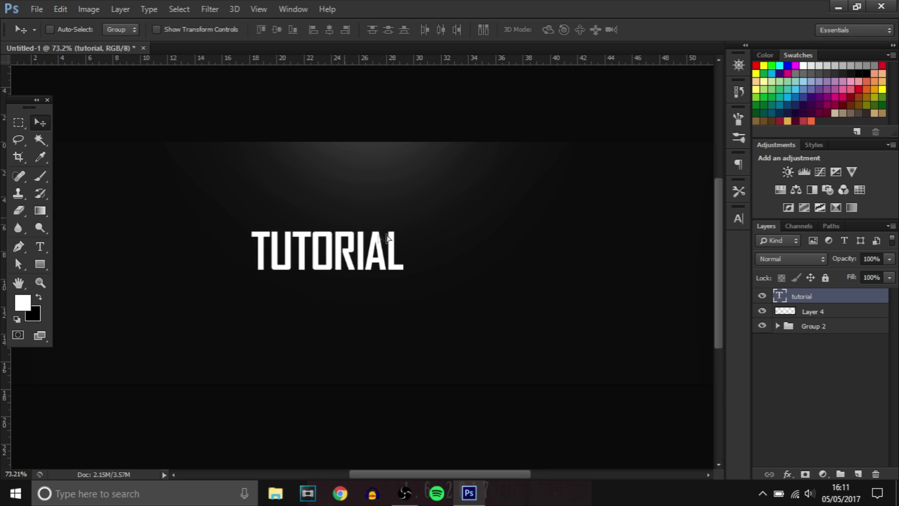
Step: Centre the TUTORIAL title on the guides and reduce its font size to 52 pt
drag(386, 236, 428, 252)
key(ctrl+t)
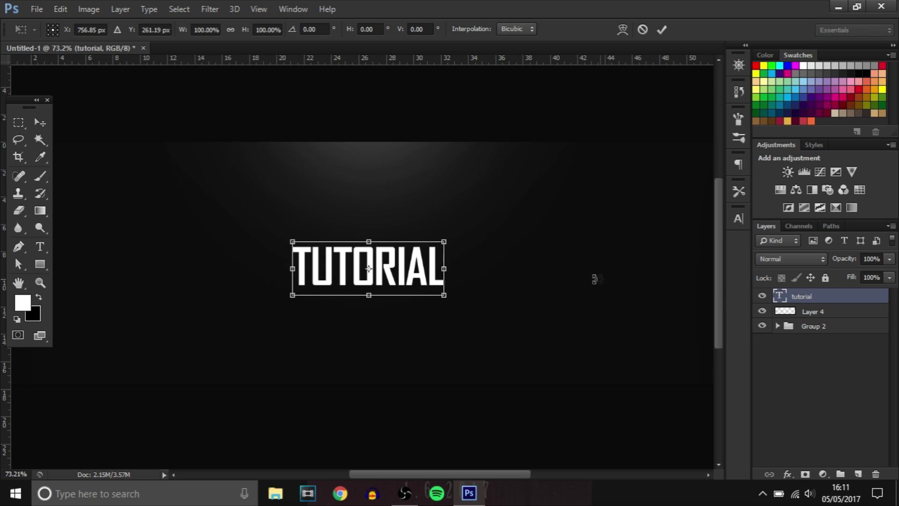
drag(407, 275, 404, 272)
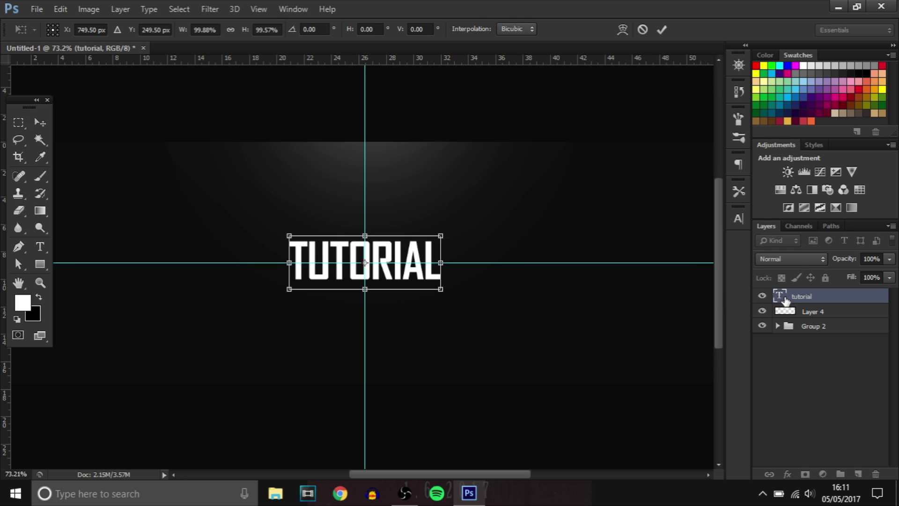
double_click(779, 296)
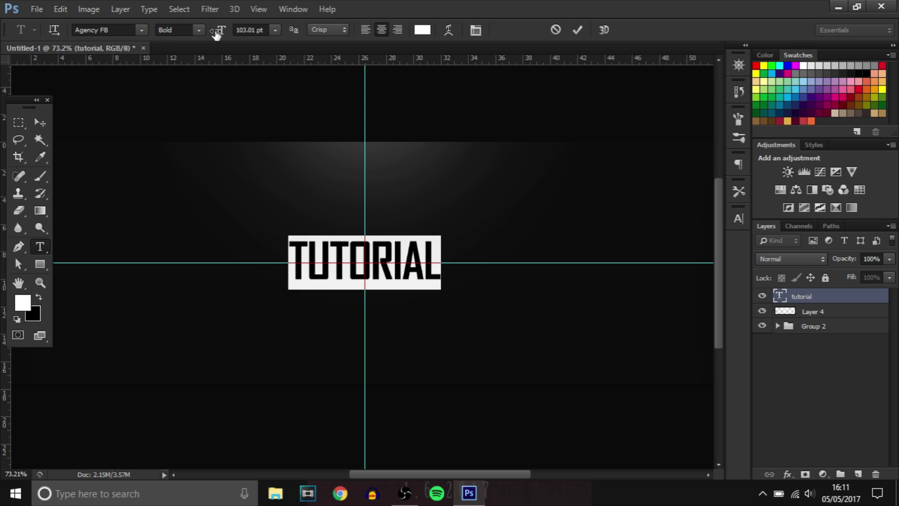
drag(217, 33, 176, 31)
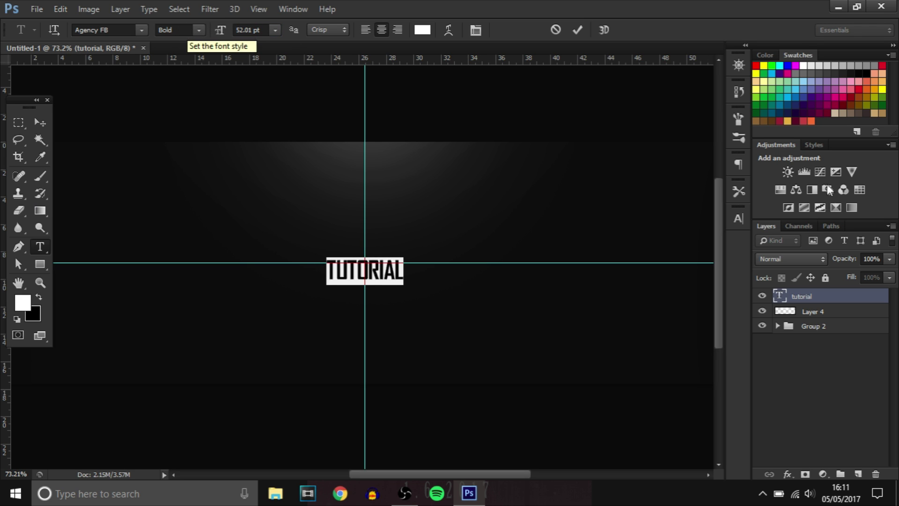
Step: Set the title's letter tracking to 20 in the Character panel
click(737, 218)
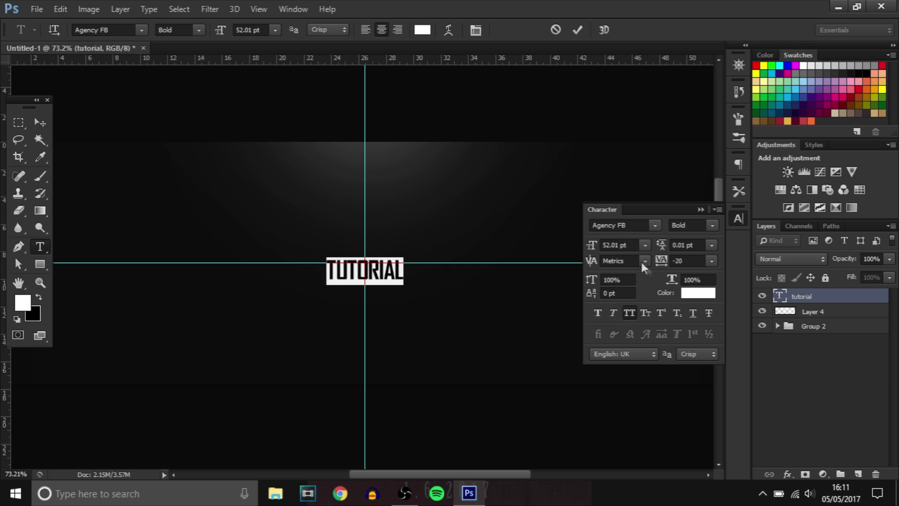
click(662, 261)
text(0)
key(Return)
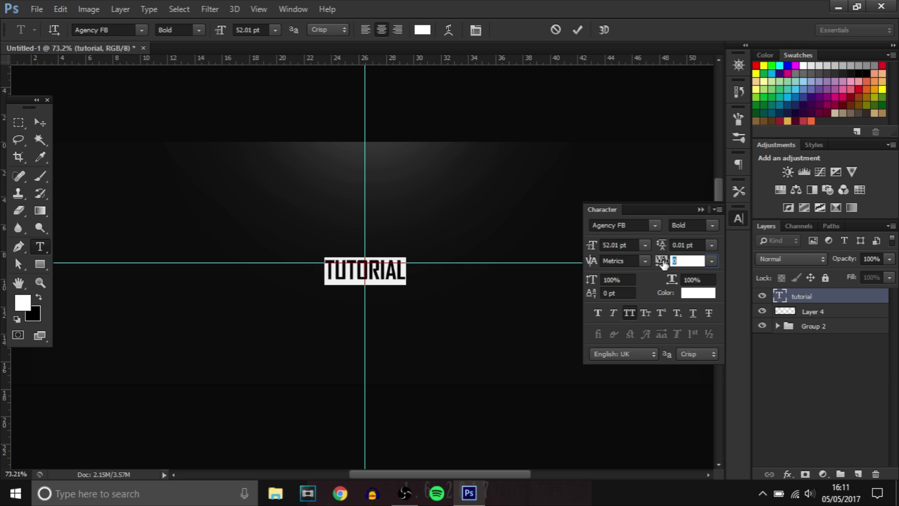
text(20)
key(Return)
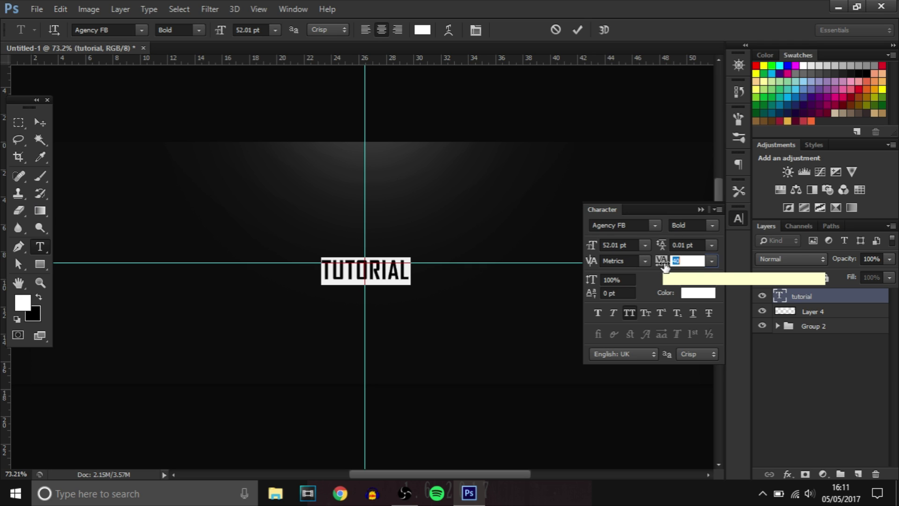
click(700, 210)
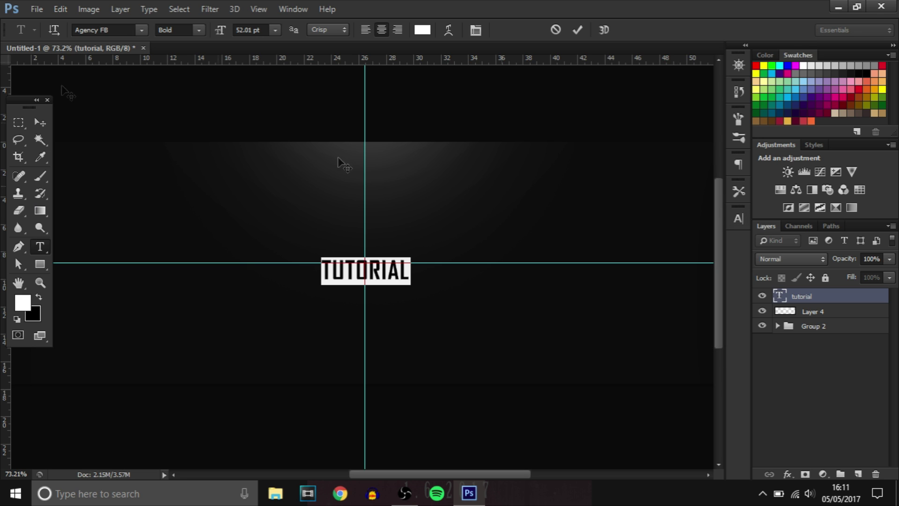
Step: Nudge the title back to the banner centre and confirm the transform
click(40, 123)
scroll(534, 370, up, 2)
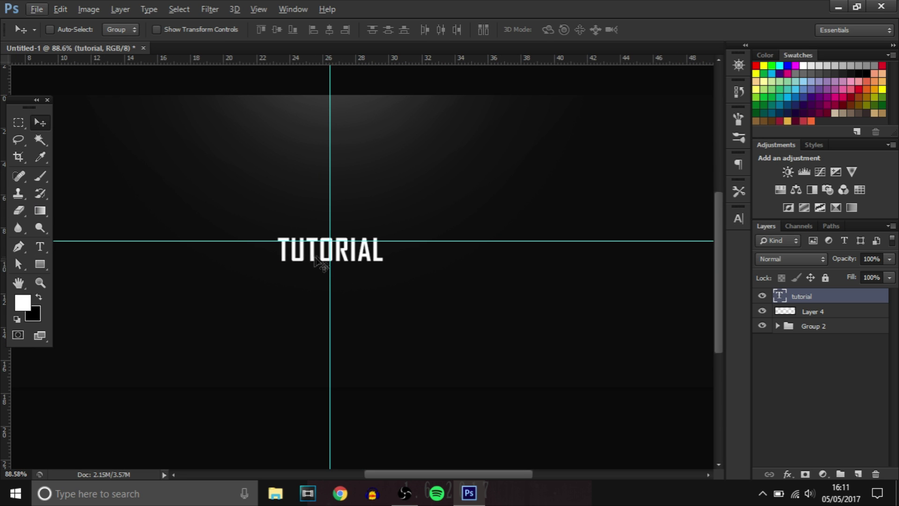
drag(505, 477, 482, 474)
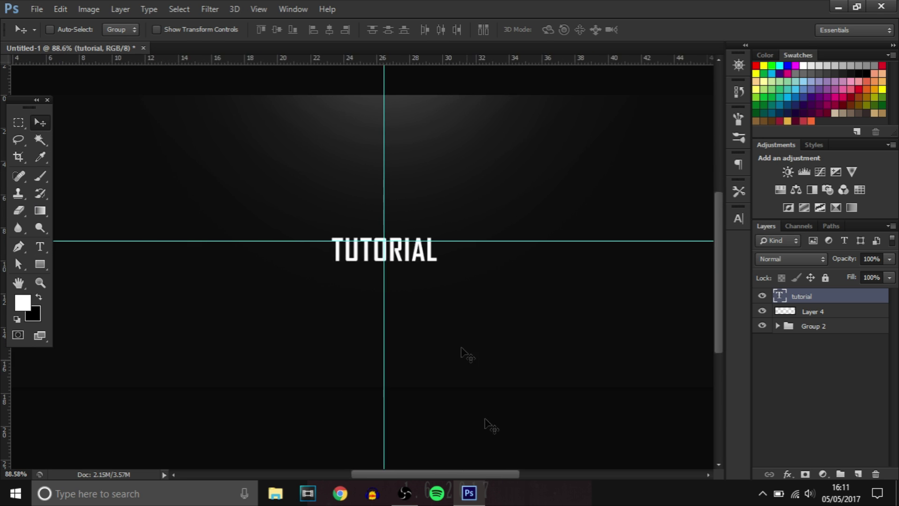
scroll(402, 227, up, 1)
drag(416, 317, 410, 303)
key(ctrl+t)
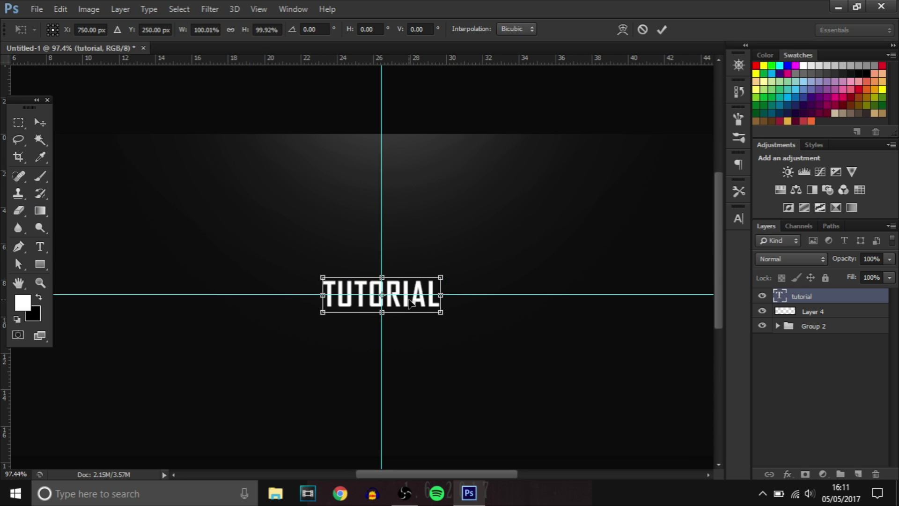
key(Return)
scroll(410, 314, up, 3)
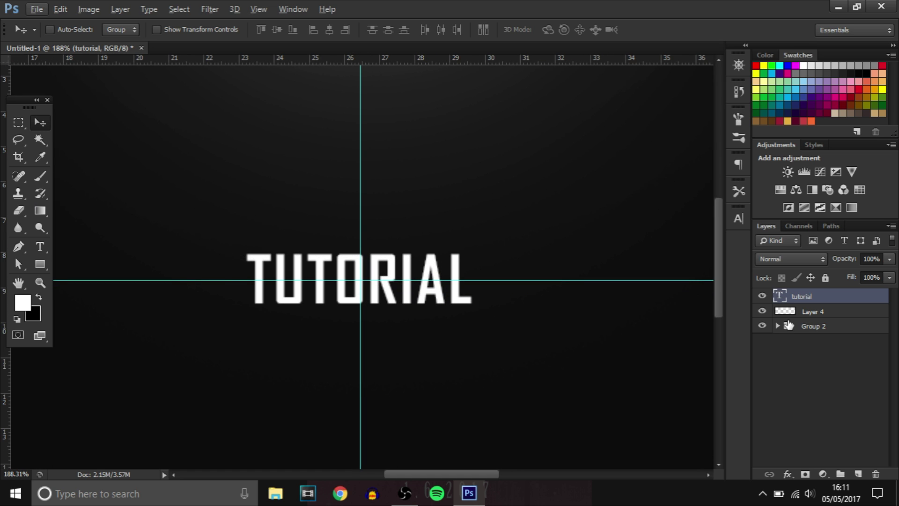
Step: Select the TUTORIAL letters, rasterize the type, and contract the selection by 2 px
ctrl+click(780, 297)
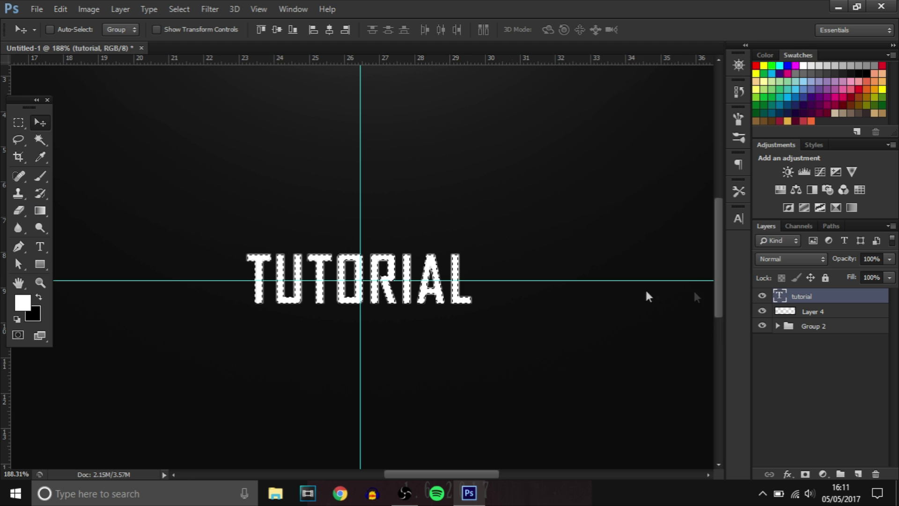
right_click(829, 302)
click(583, 184)
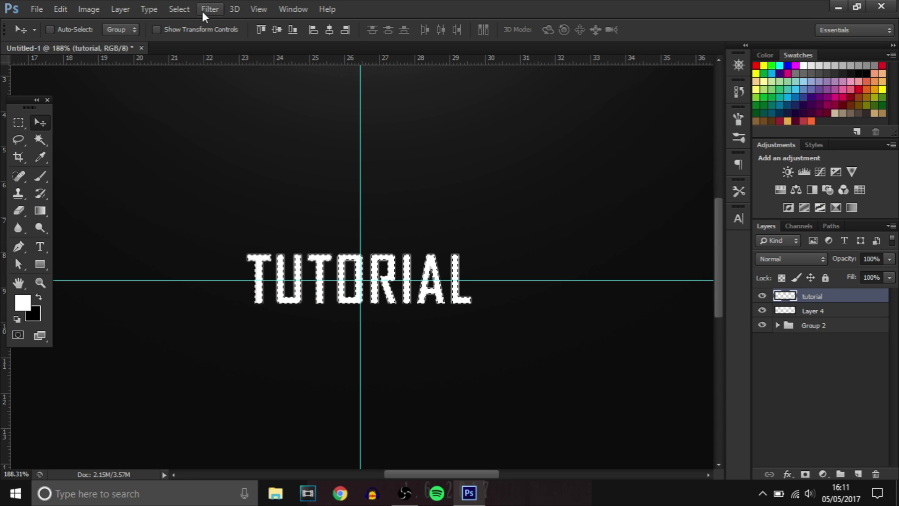
click(181, 9)
mouse_move(234, 155)
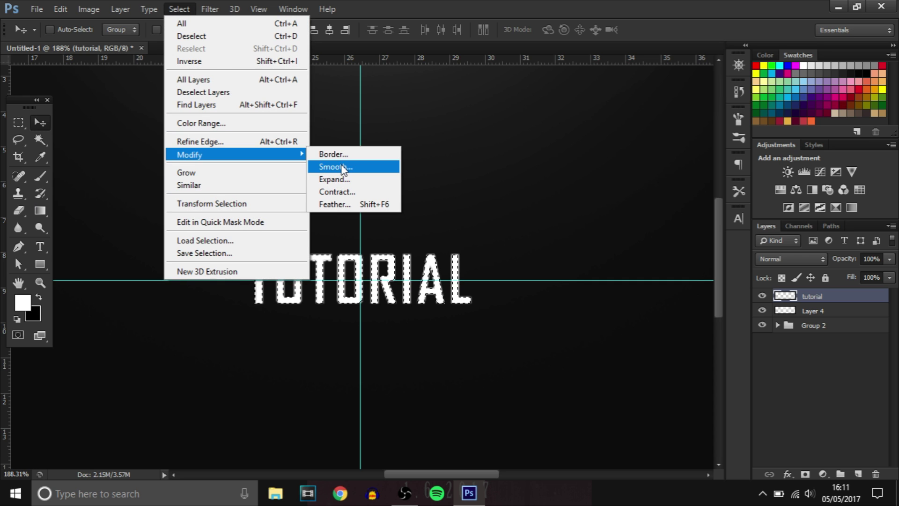
click(337, 191)
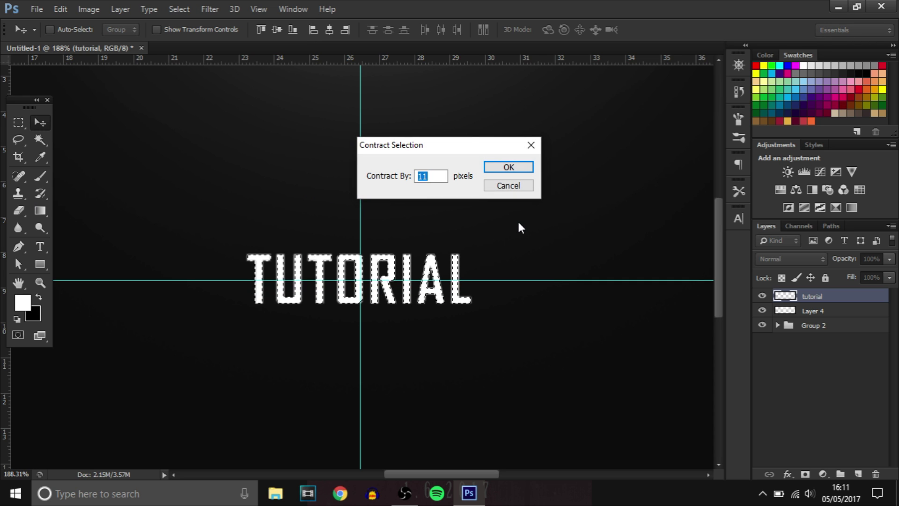
text(2)
key(Return)
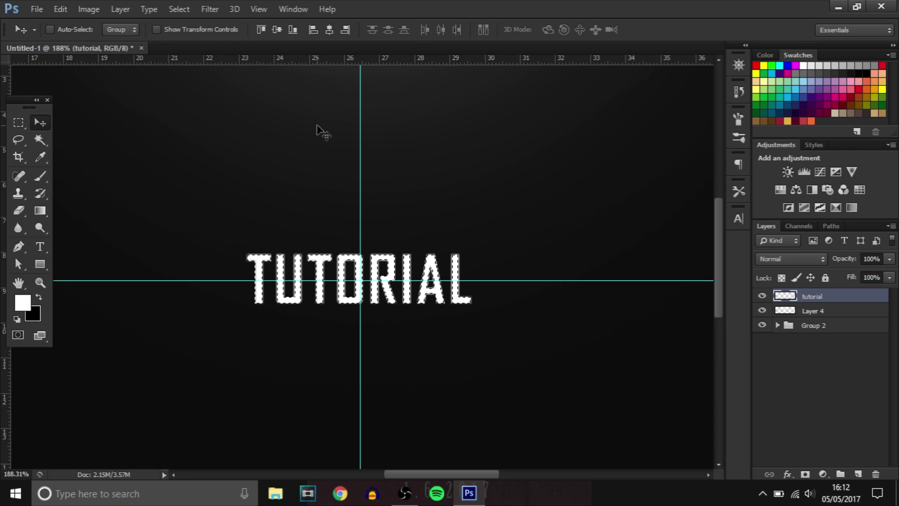
Step: Contract the selection 1 px more, delete the letter interiors, deselect and hide the guides
click(214, 10)
mouse_move(179, 9)
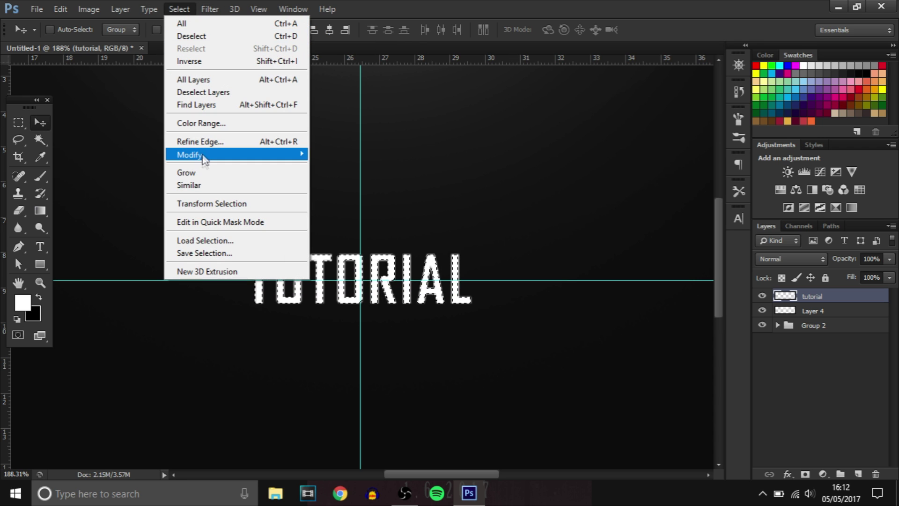
mouse_move(224, 154)
click(342, 192)
text(1)
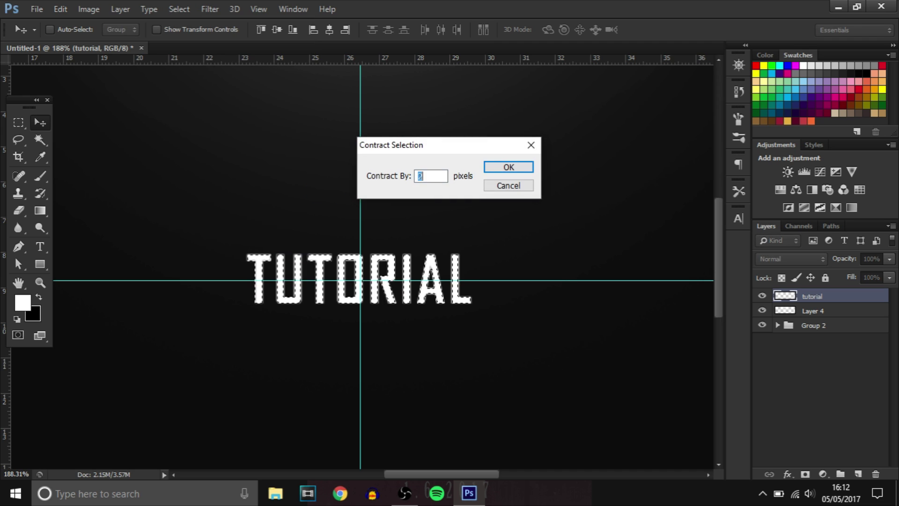
key(Return)
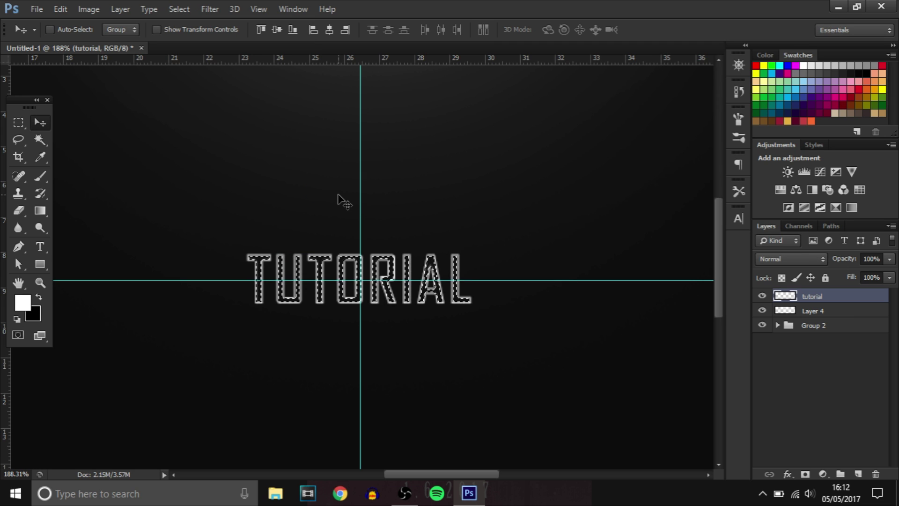
key(Delete)
key(ctrl+d)
alt+scroll(449, 280, down, 3)
key(ctrl+semicolon)
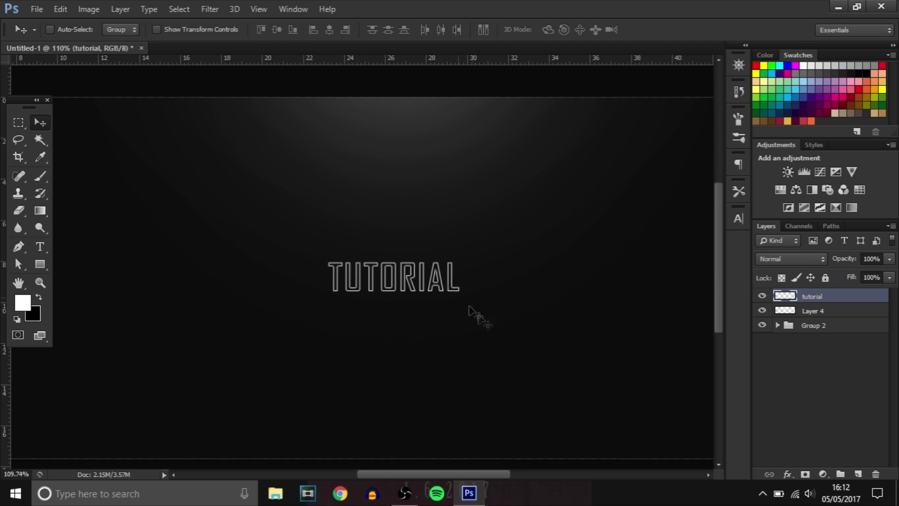
Step: Set the TUTORIAL outline layer to Overlay blending and duplicate it
alt+scroll(461, 321, up, 4)
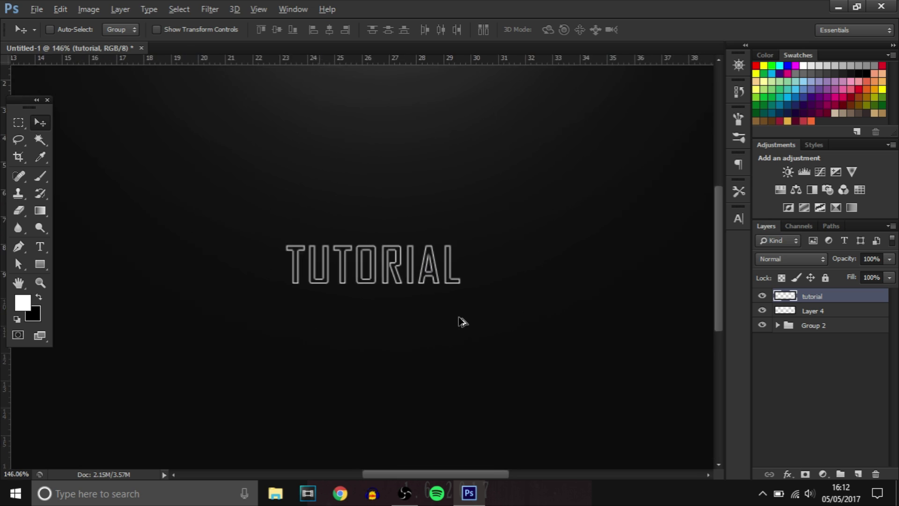
click(814, 261)
click(788, 167)
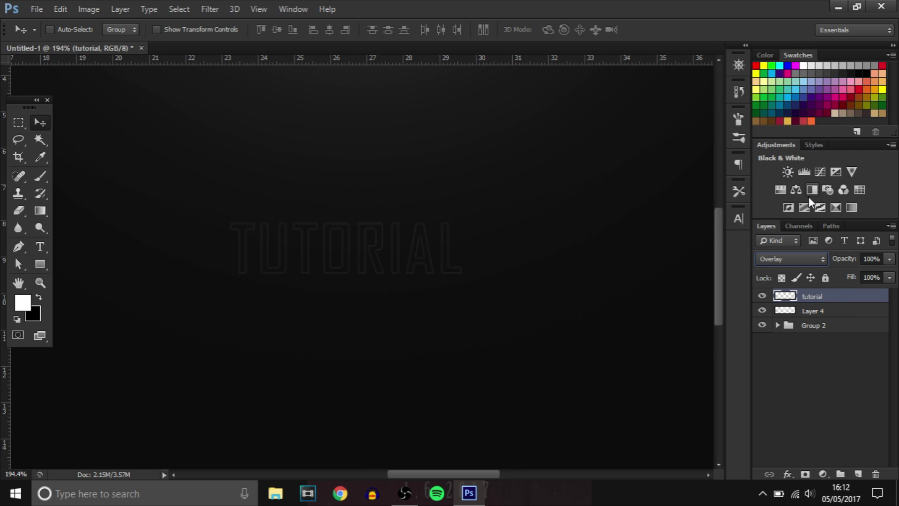
key(ctrl+j)
key(ctrl+j)
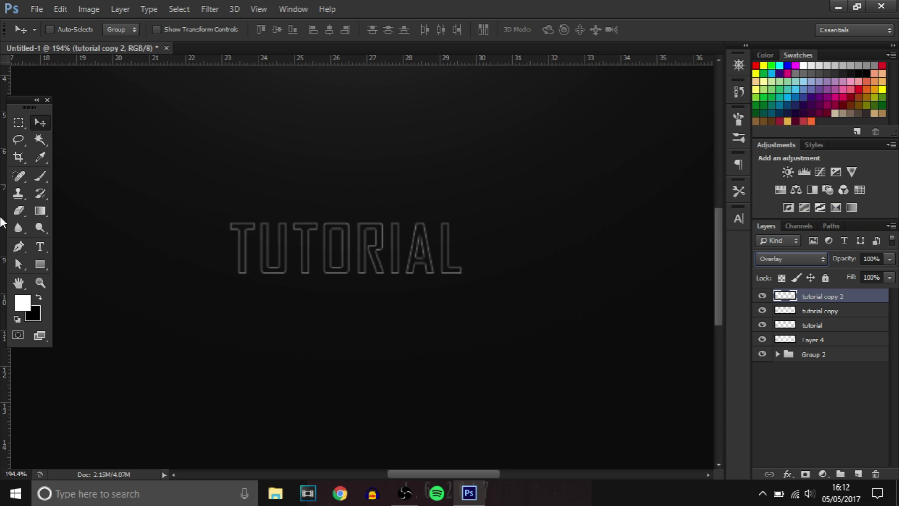
Step: Erase parts of the TOR letters on the top copy and the lower UT letters on the other copy
click(18, 210)
mouse_move(287, 225)
mouse_down()
mouse_move(293, 237)
mouse_move(269, 202)
mouse_up()
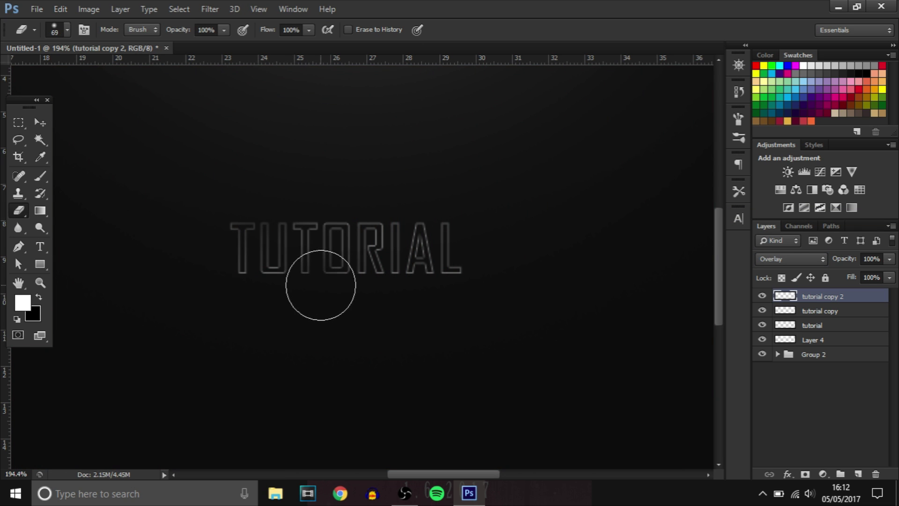
mouse_move(320, 285)
mouse_down()
mouse_move(373, 200)
mouse_move(381, 207)
mouse_up()
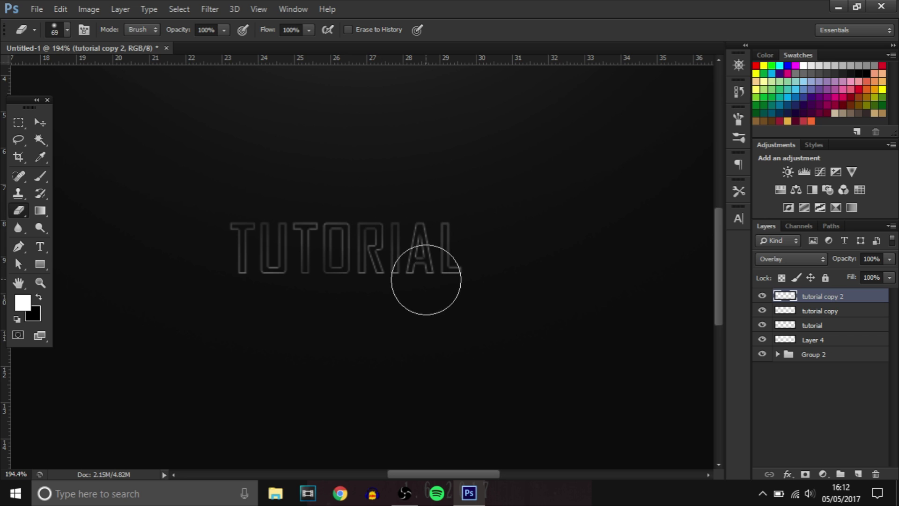
click(837, 312)
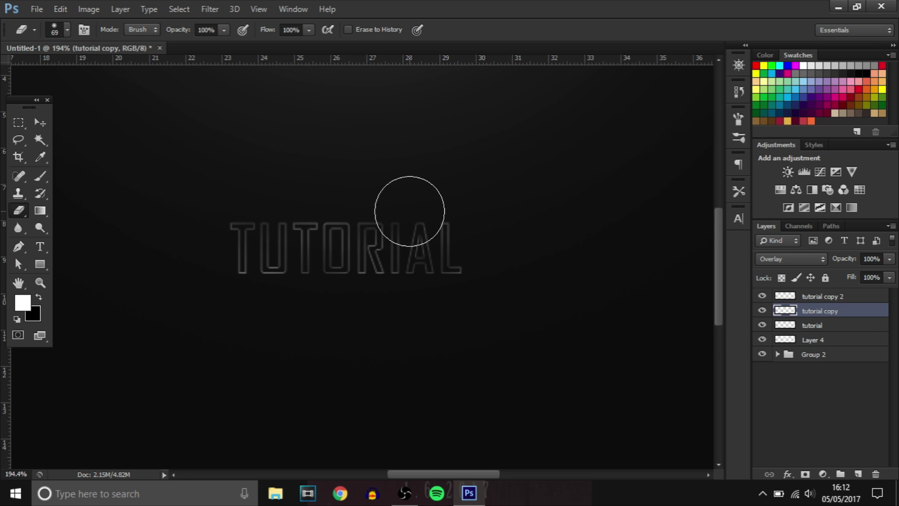
click(287, 283)
mouse_move(286, 282)
mouse_down()
mouse_move(315, 283)
mouse_move(309, 276)
mouse_up()
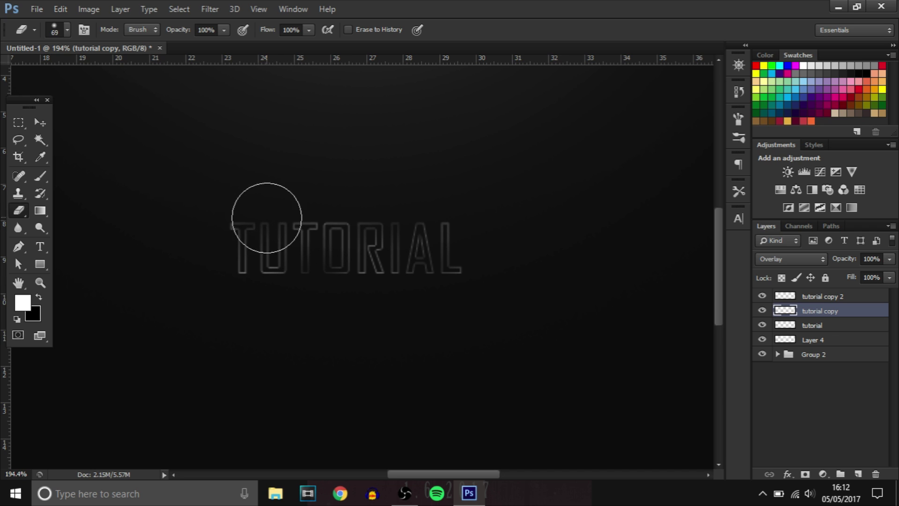
scroll(656, 252, down, 5)
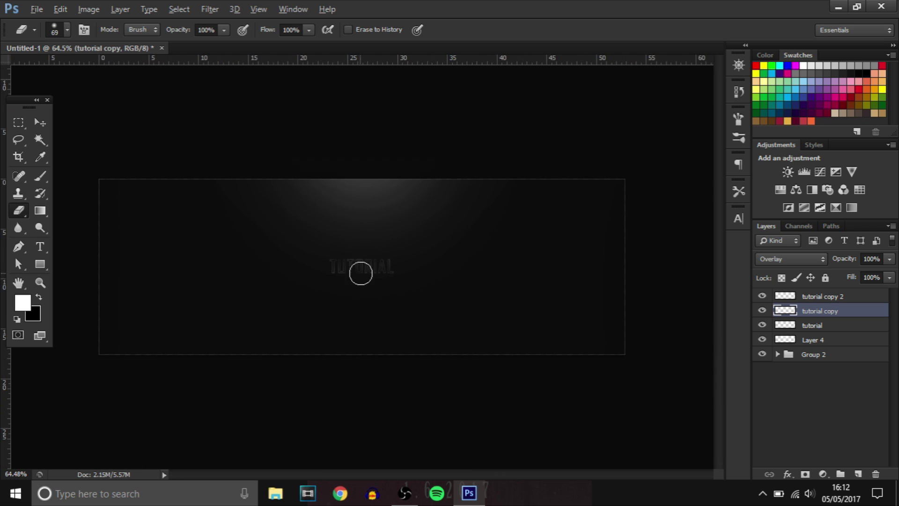
scroll(379, 290, up, 4)
click(827, 297)
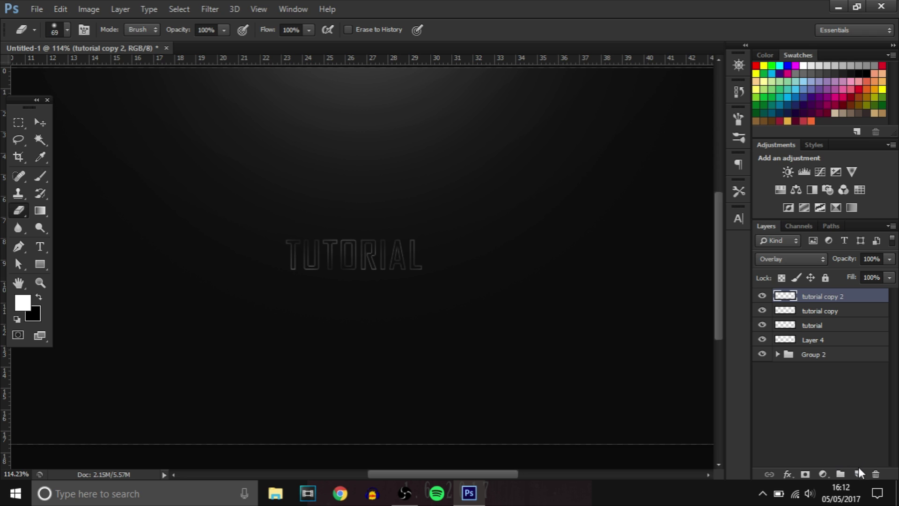
Step: Add a new empty layer and set up a soft brush shrunk below 90 px
click(858, 472)
click(40, 176)
alt+right_click(324, 243)
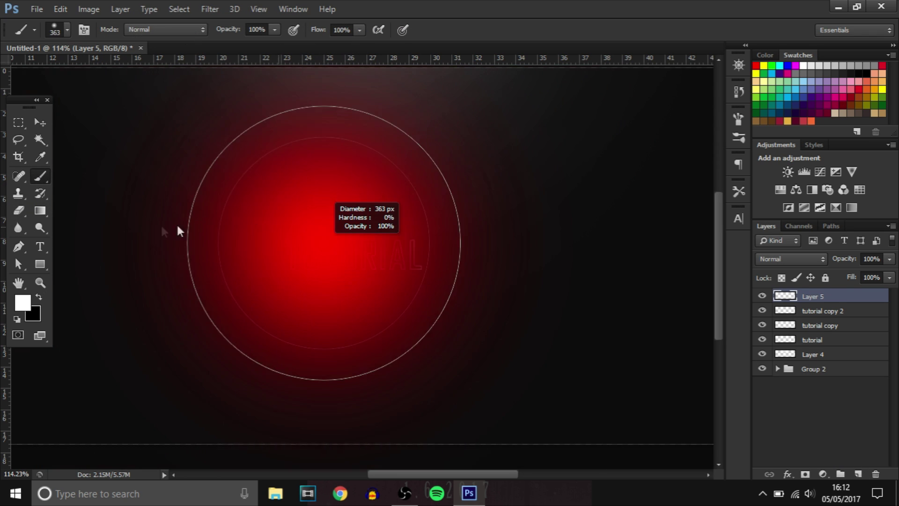
mouse_move(176, 223)
mouse_down()
mouse_move(99, 224)
mouse_move(138, 229)
mouse_up()
scroll(305, 248, up, 5)
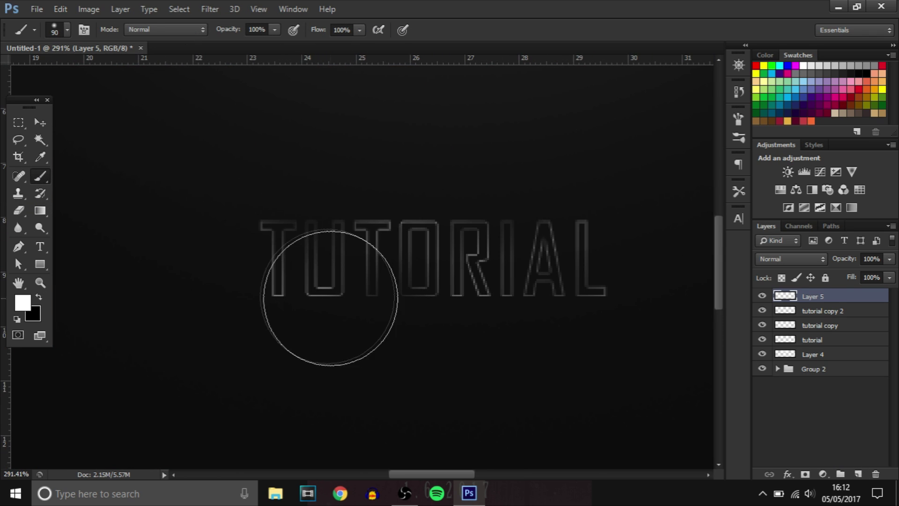
drag(307, 297, 308, 293)
Step: Paint soft white glow dabs over the TU, TO, RI and L letters
click(307, 296)
key(ctrl+z)
click(311, 291)
key(ctrl+z)
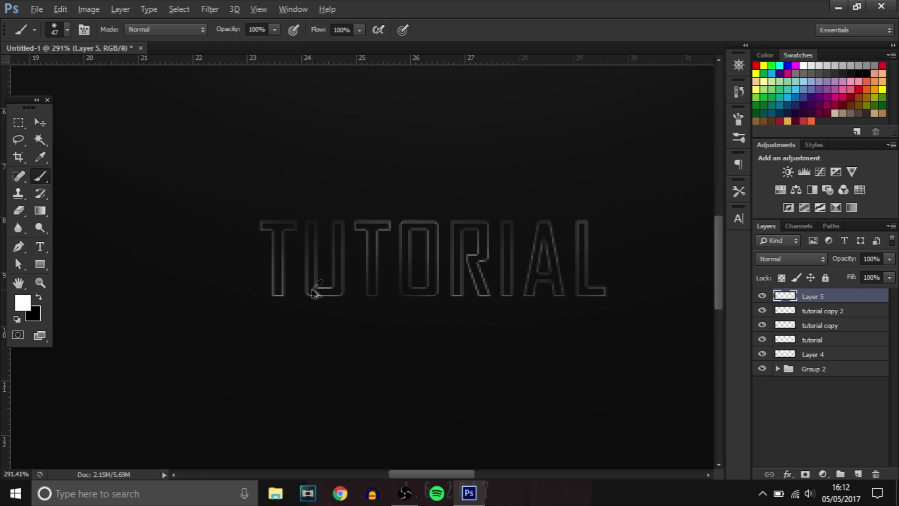
click(311, 291)
click(389, 217)
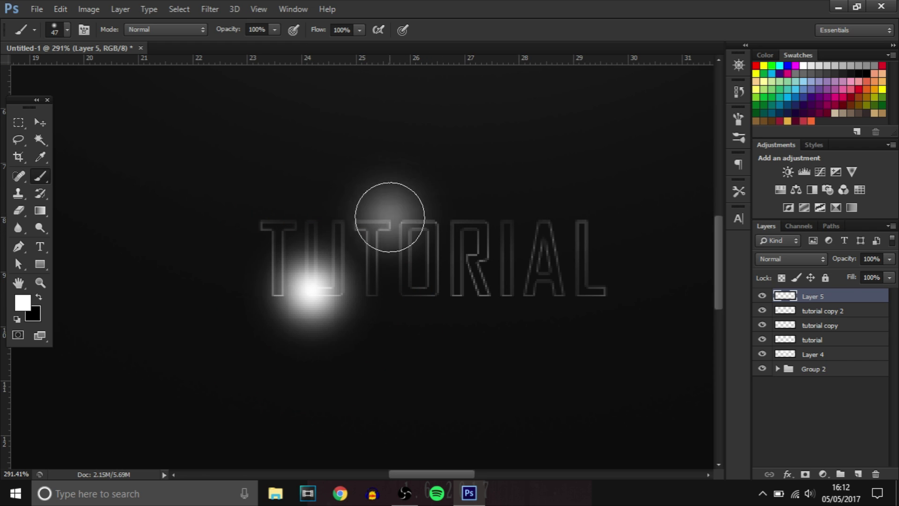
click(489, 263)
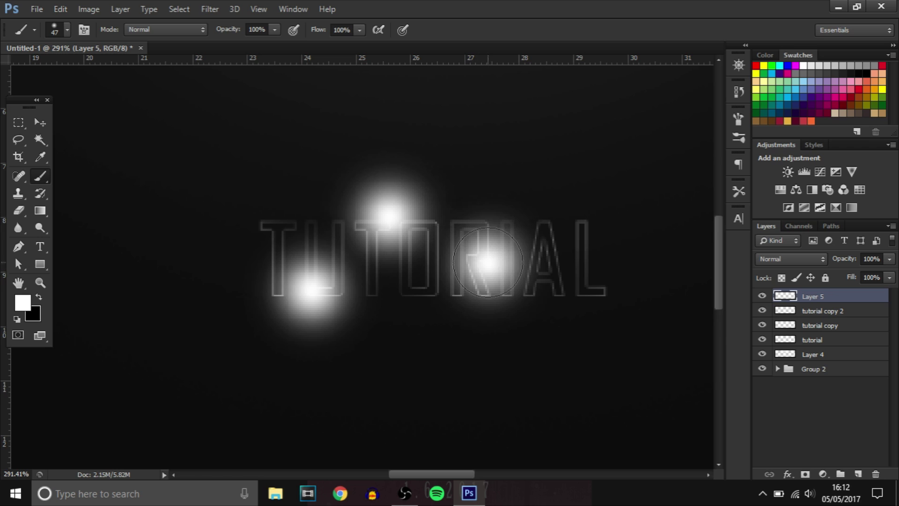
click(602, 280)
Step: Blend the glow layer in Overlay at 33% opacity, then select the title layers
click(796, 259)
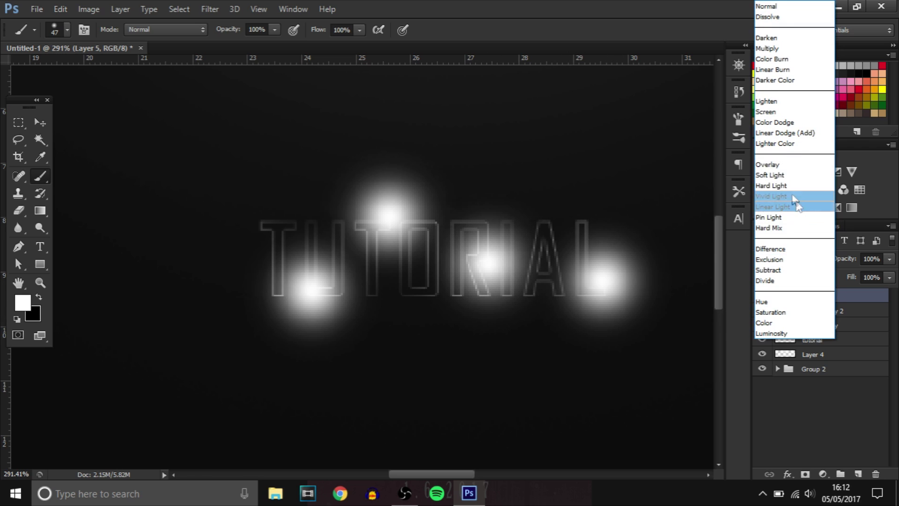
click(786, 169)
click(889, 259)
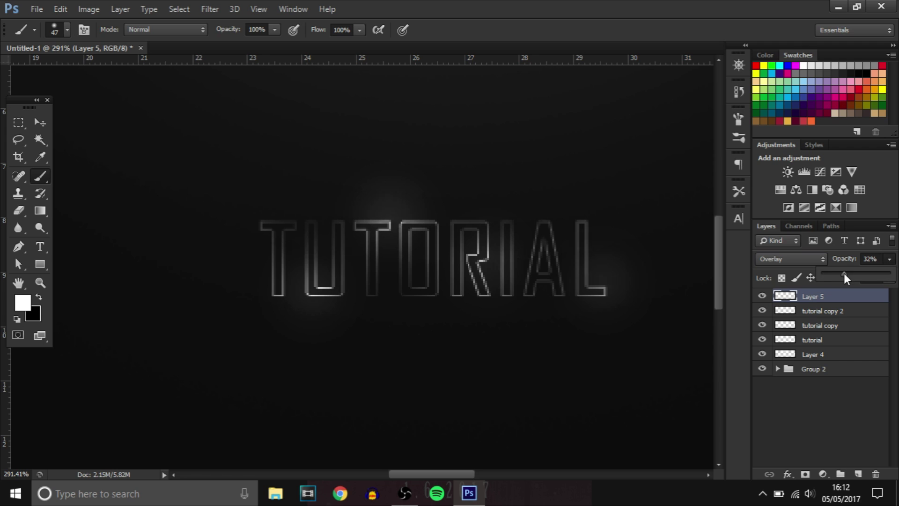
click(845, 275)
scroll(466, 255, down, 5)
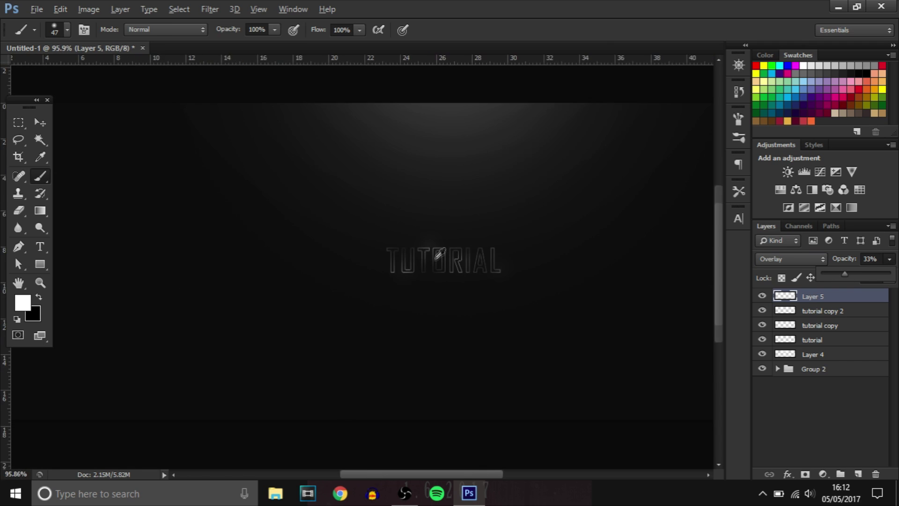
scroll(461, 281, down, 3)
scroll(325, 311, up, 2)
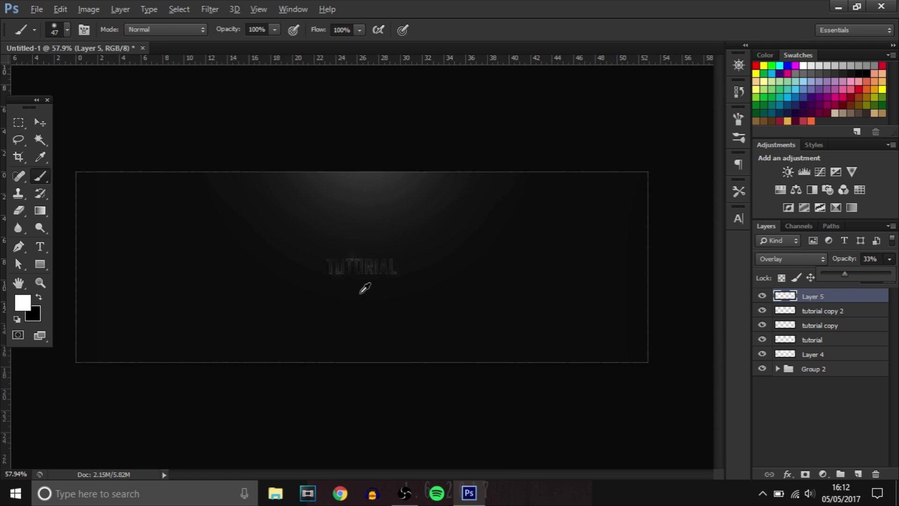
scroll(364, 287, up, 1)
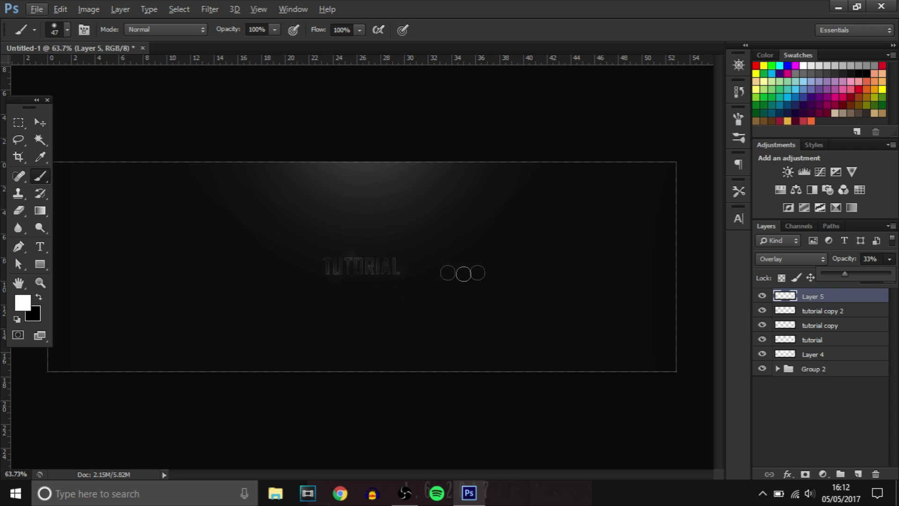
key(alt)
scroll(353, 287, up, 4)
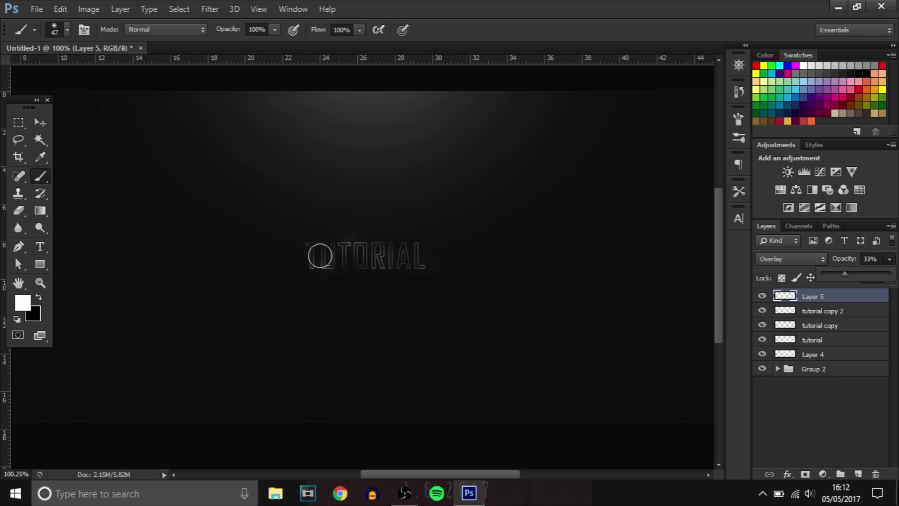
scroll(328, 287, up, 7)
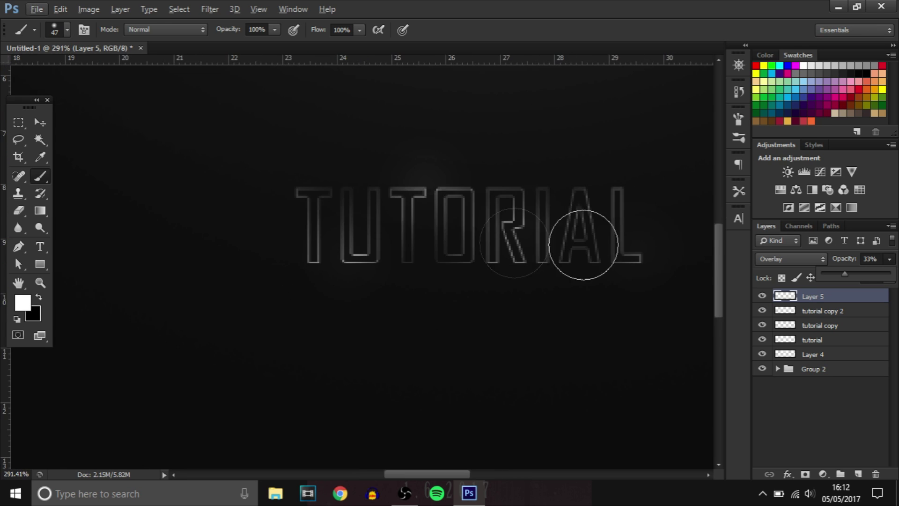
shift+click(839, 356)
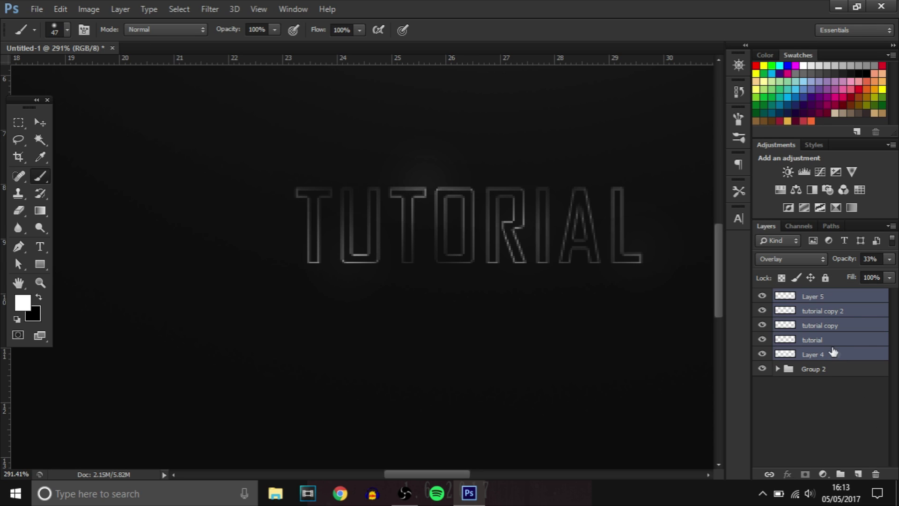
Step: Group Layer 5 and the three TUTORIAL outline layers, excluding Layer 4, into Group 3, then toggle its visibility to check
ctrl+click(824, 352)
key(ctrl+g)
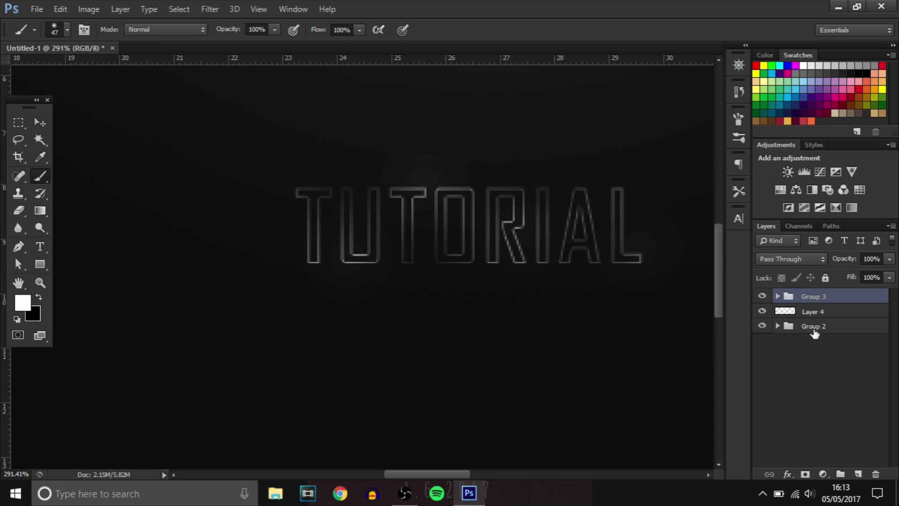
click(763, 296)
click(762, 296)
scroll(457, 281, down, 4)
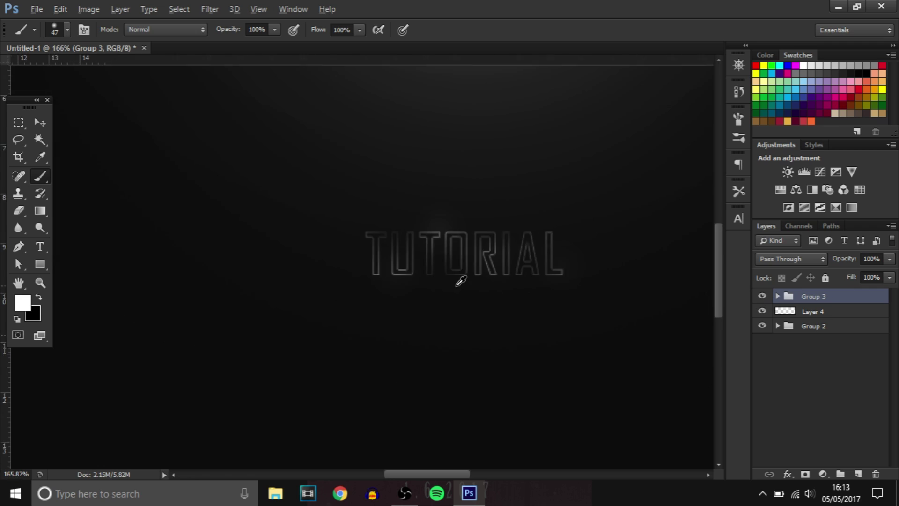
scroll(436, 275, up, 2)
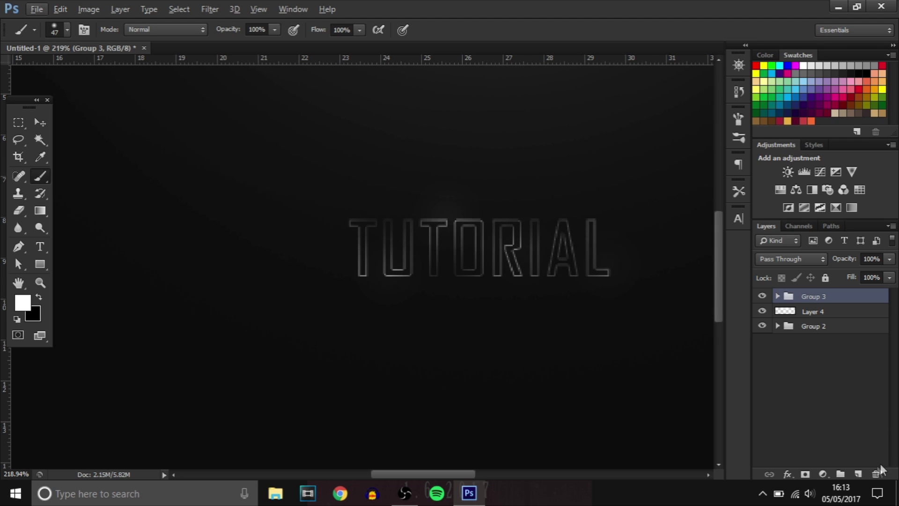
Step: On a new Layer 6 with guides shown, draw a closed arrowhead pen path below TUTORIAL's left end
click(858, 474)
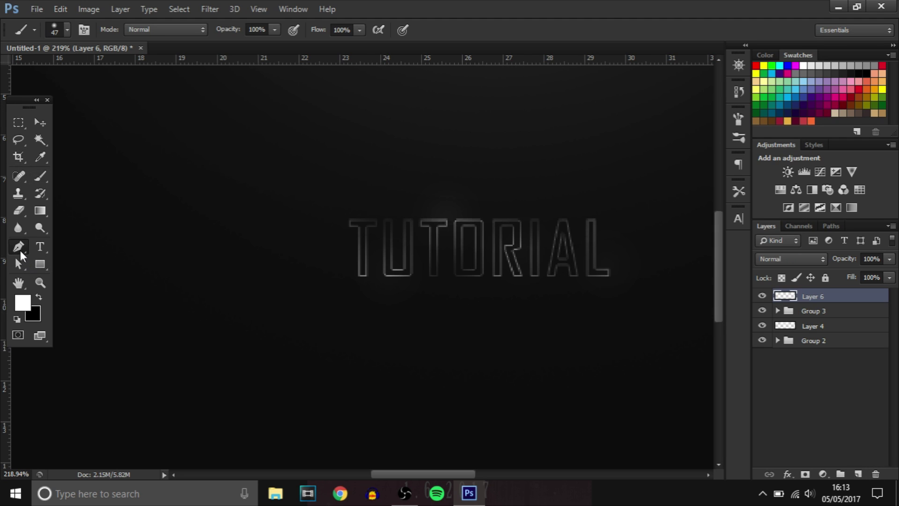
click(19, 246)
key(ctrl+semicolon)
scroll(338, 286, up, 2)
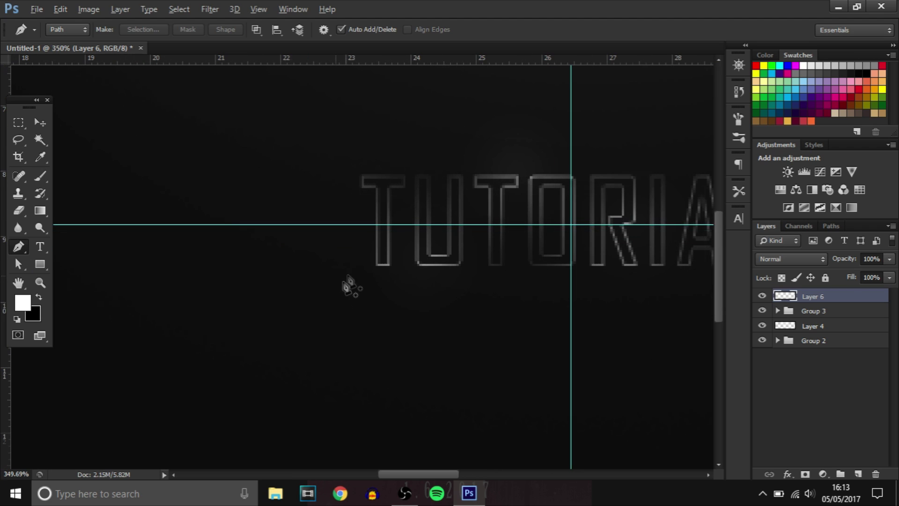
click(353, 236)
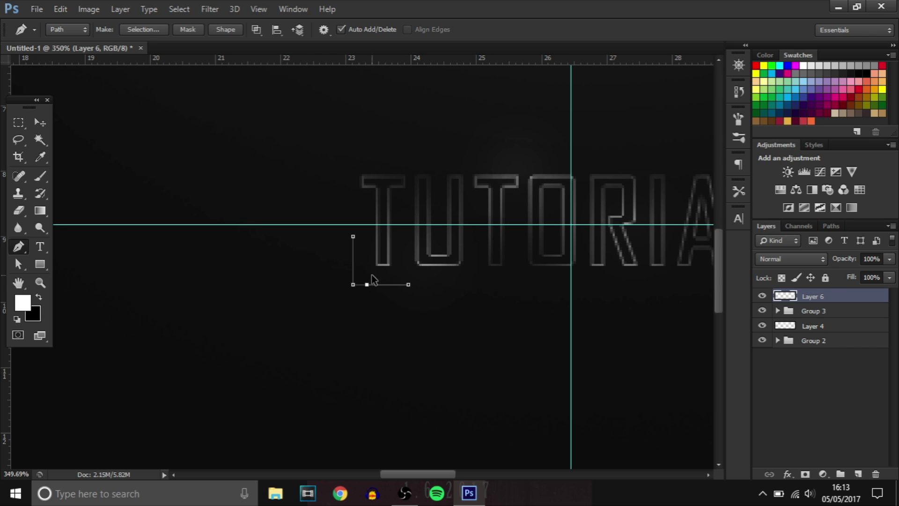
click(353, 237)
click(341, 300)
click(353, 238)
right_click(426, 288)
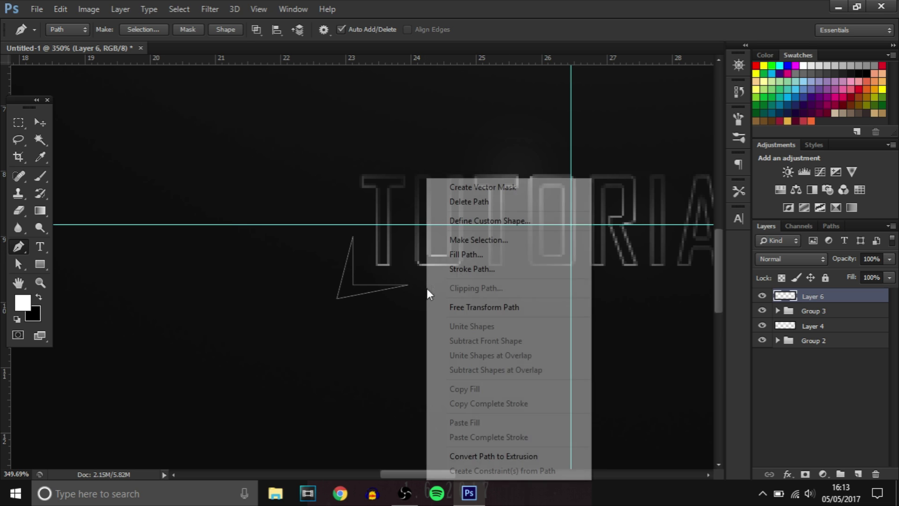
Step: Convert the arrowhead path to a selection and set the foreground colour to bright red ff1e00
click(501, 243)
key(Return)
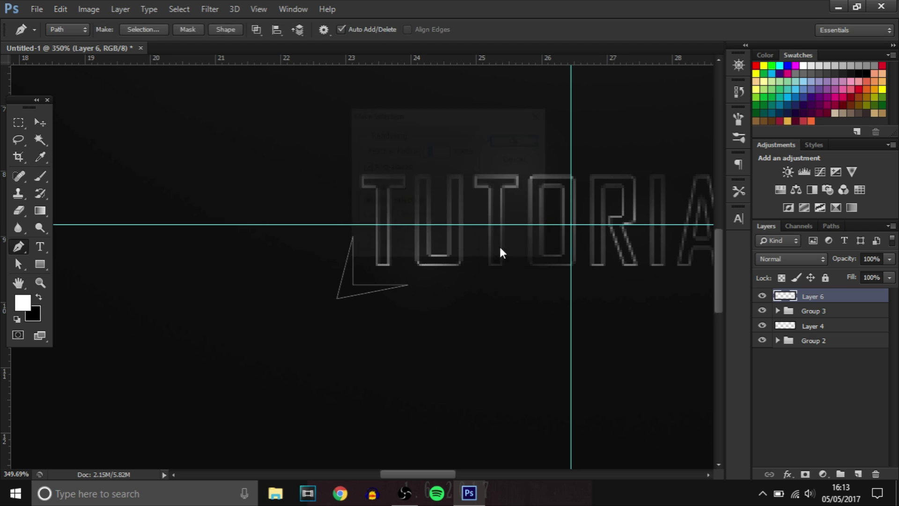
click(22, 301)
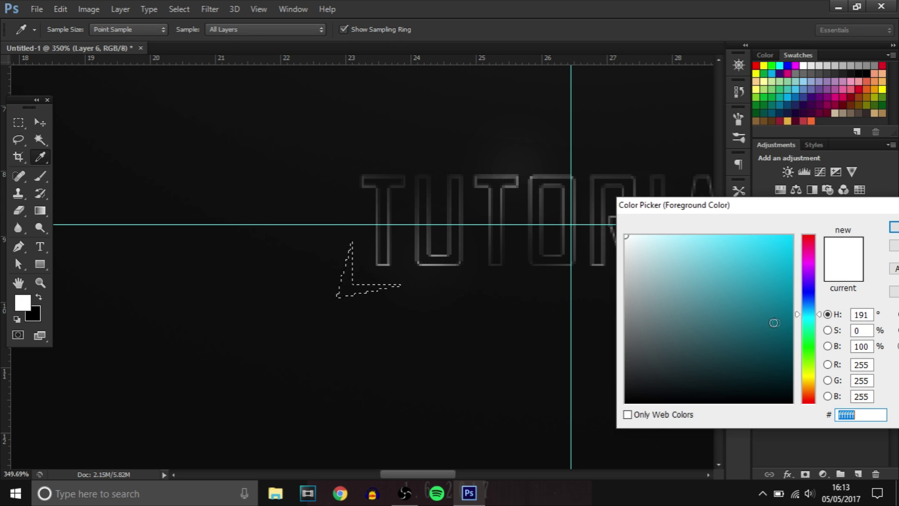
click(808, 398)
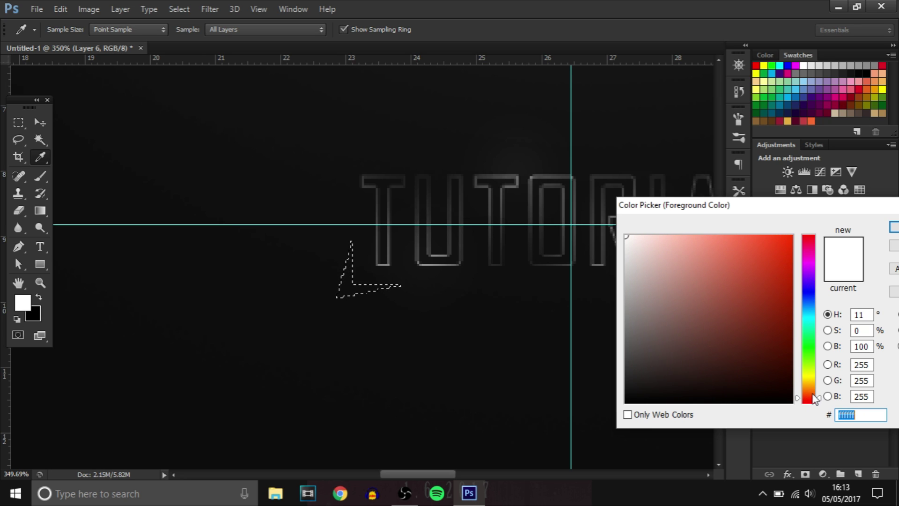
click(812, 400)
click(792, 236)
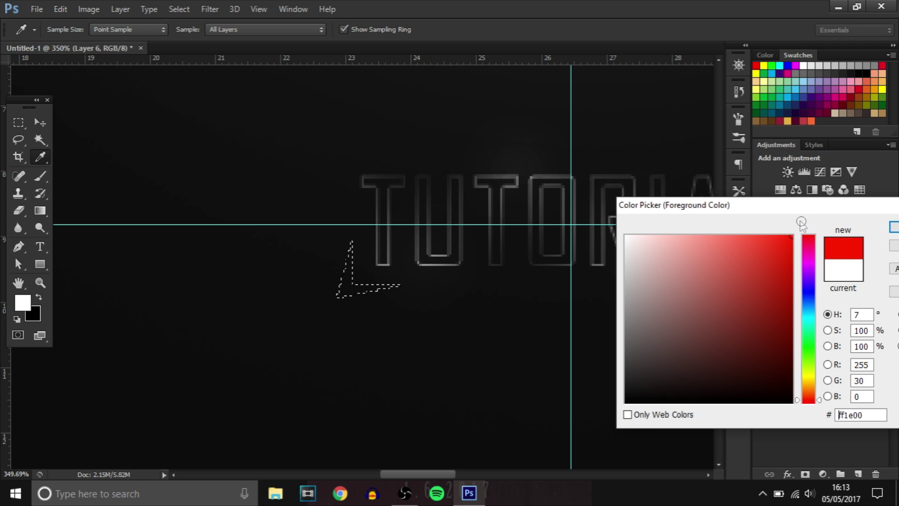
key(Return)
Step: Fill the arrowhead selection with the red and deselect it
key(p)
key(alt+BackSpace)
key(ctrl+d)
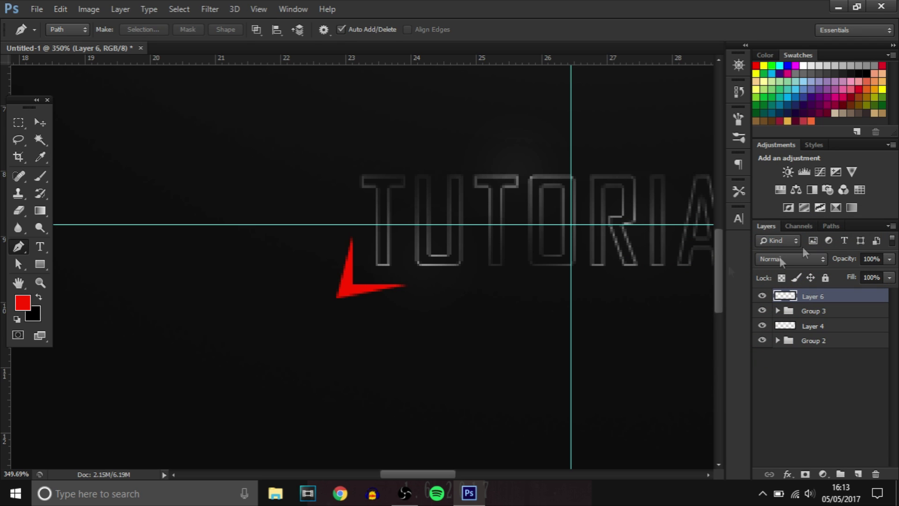
scroll(431, 285, down, 3)
scroll(467, 277, down, 2)
scroll(668, 291, up, 2)
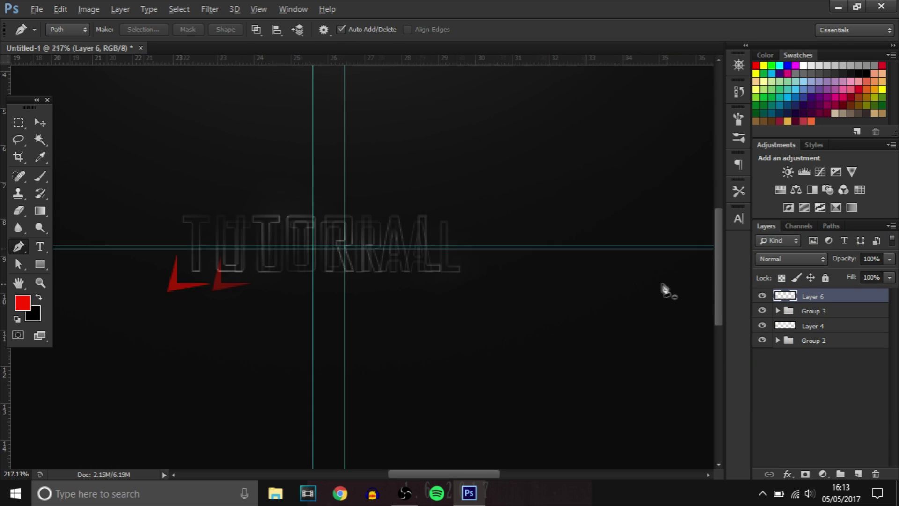
scroll(668, 291, up, 3)
Step: Duplicate the red arrowhead, flip it horizontally, and place it below TUTORIAL's right end
key(v)
drag(459, 473, 429, 473)
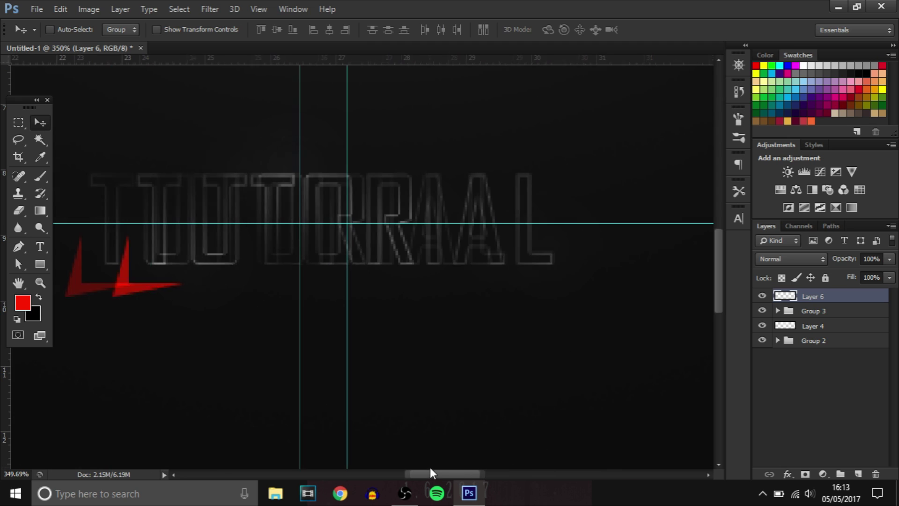
key(ctrl+j)
key(ctrl+t)
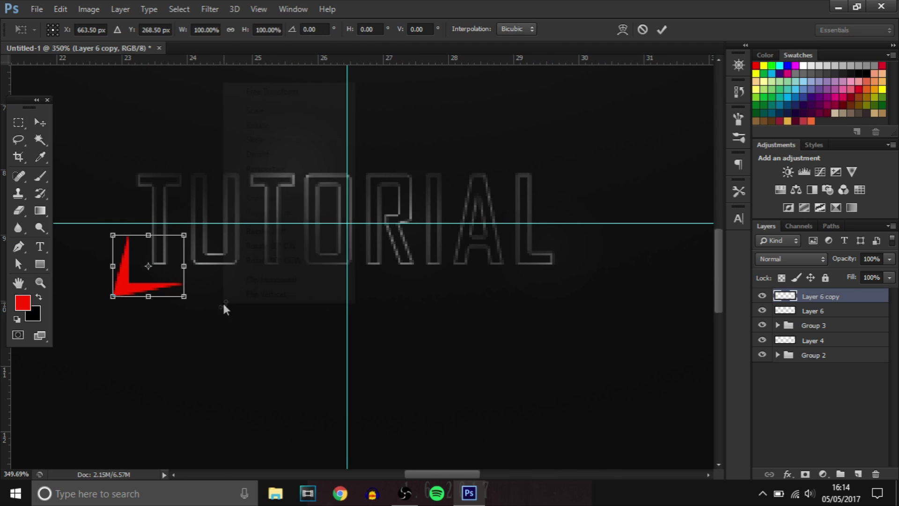
right_click(223, 301)
click(285, 276)
drag(187, 293, 553, 280)
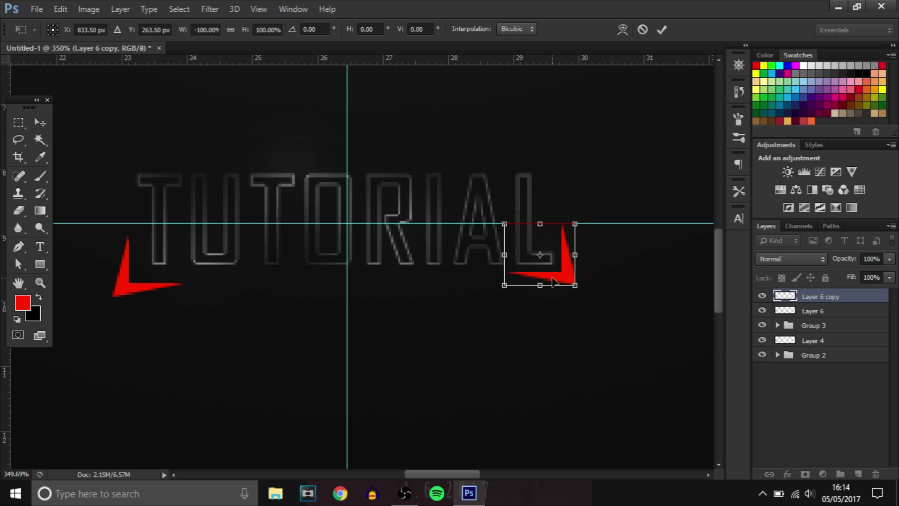
key(Right)
key(Down)
key(Down)
key(Down)
key(Down)
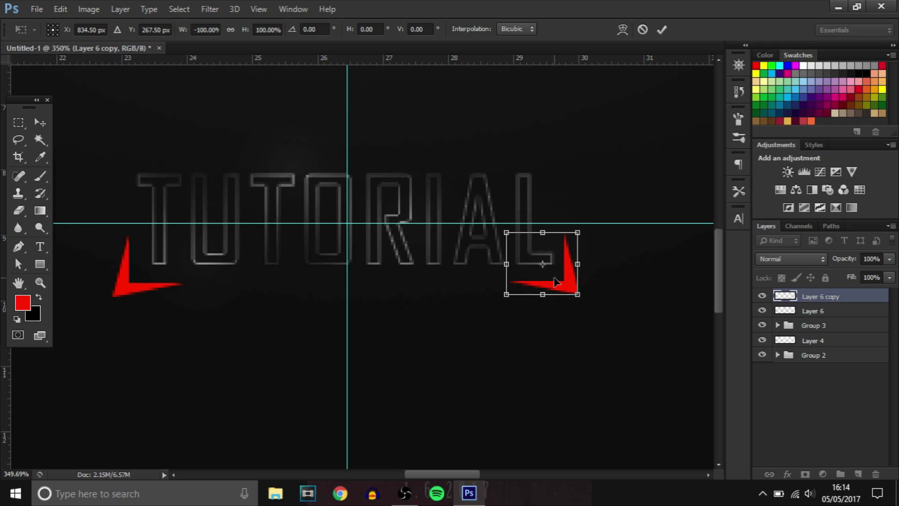
key(Right)
key(Return)
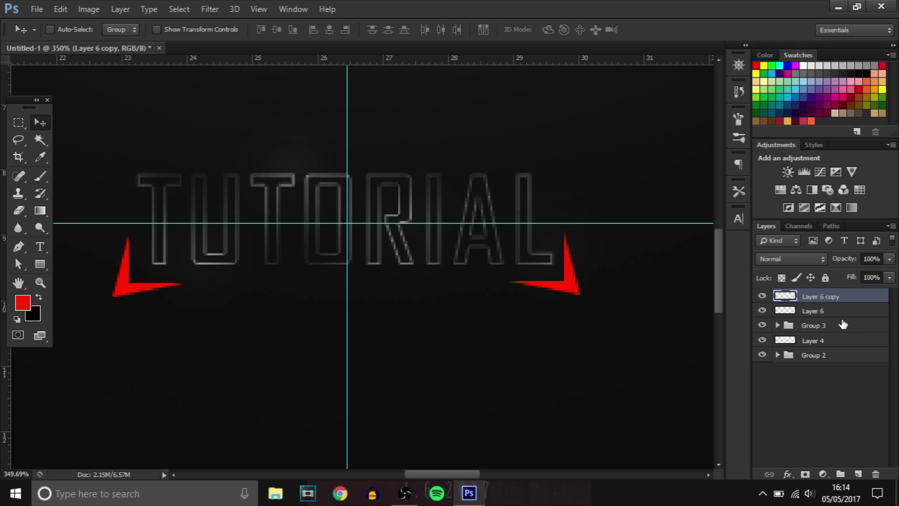
Step: Add a horizontal guide along the arrowheads' base and nudge the left arrowhead to match the right
click(838, 311)
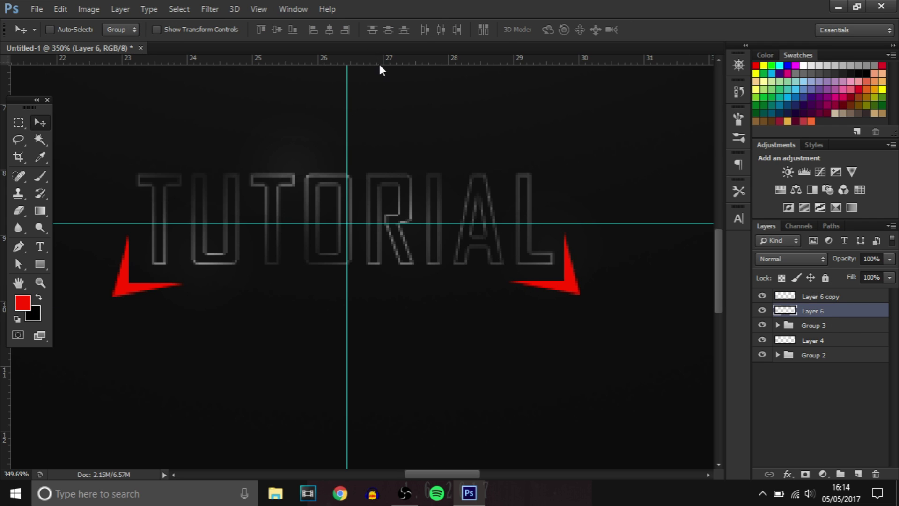
drag(380, 65, 367, 280)
key(Right)
key(Right)
key(Right)
key(Right)
key(Right)
key(Right)
key(Right)
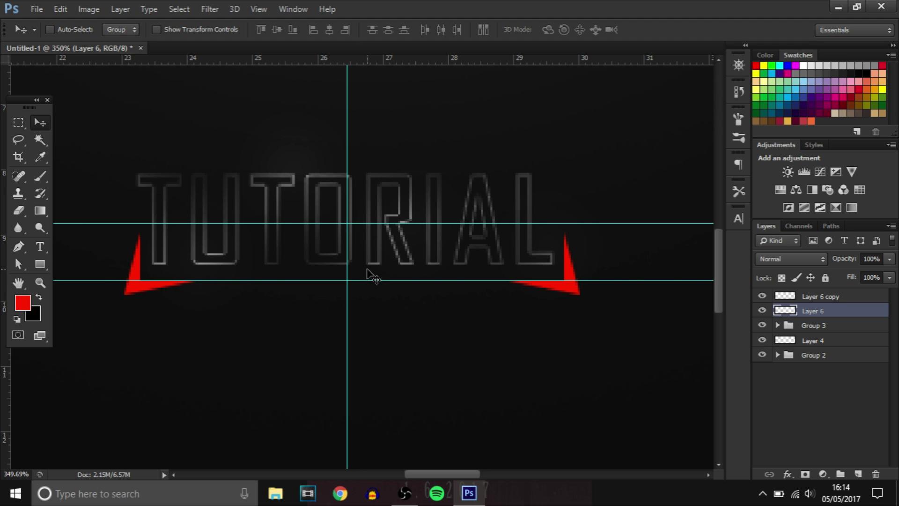
key(Left)
key(Left)
key(Left)
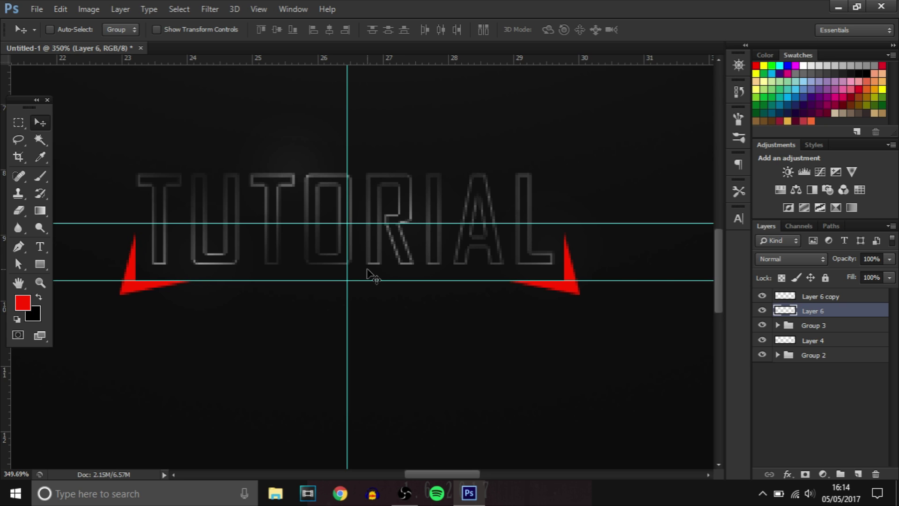
key(Left)
key(Left)
key(Left)
key(Left)
key(Left)
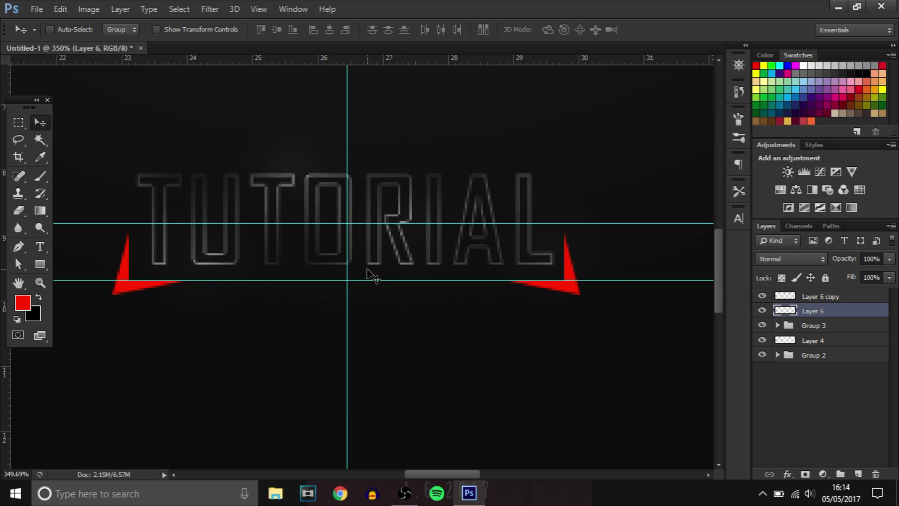
scroll(361, 275, down, 10)
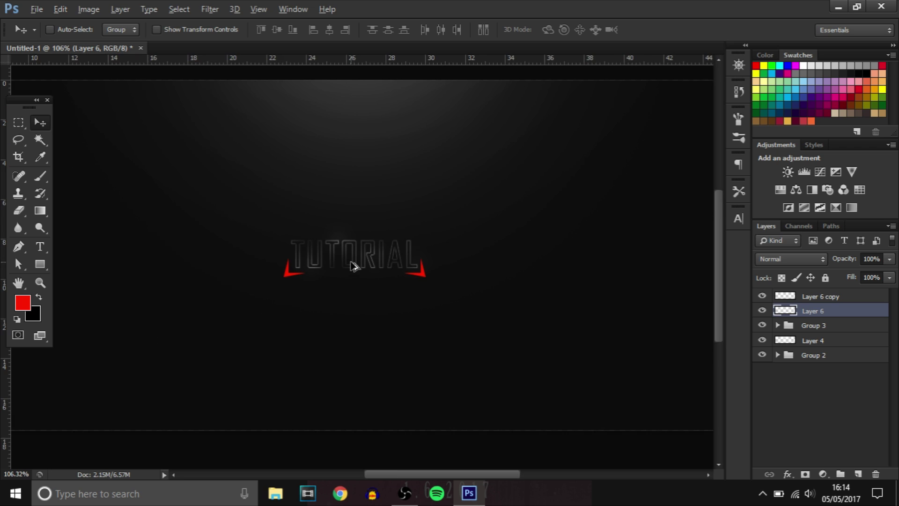
Step: Group Layer 6 and Layer 6 copy as Group 4 at 28% opacity, then add a new layer above
scroll(421, 317, up, 6)
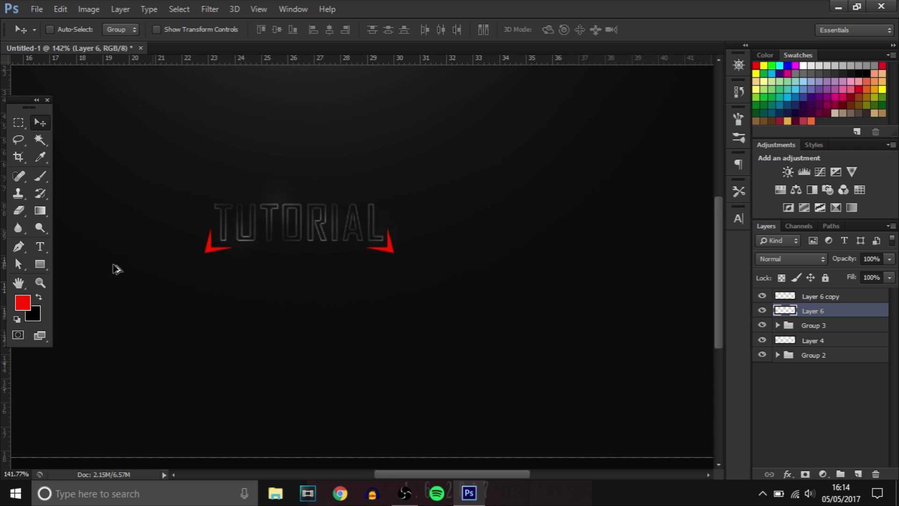
scroll(281, 181, up, 2)
shift+click(833, 297)
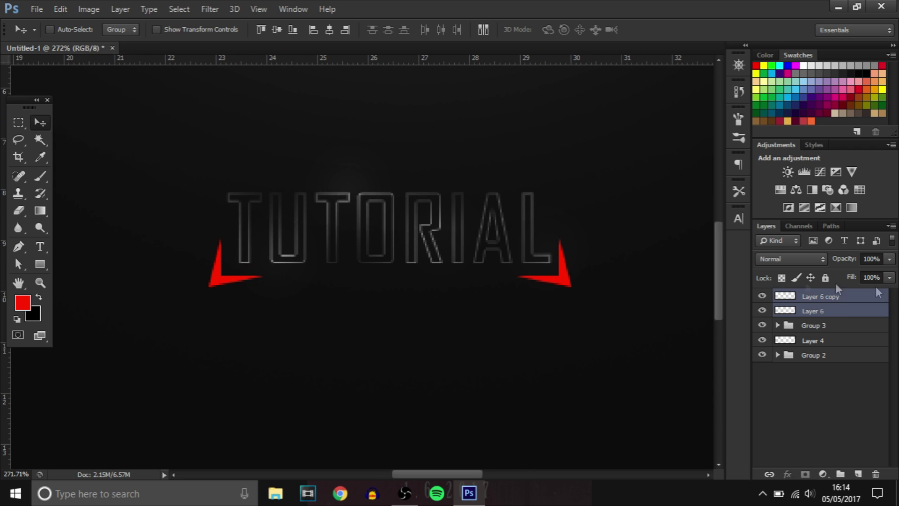
key(ctrl+g)
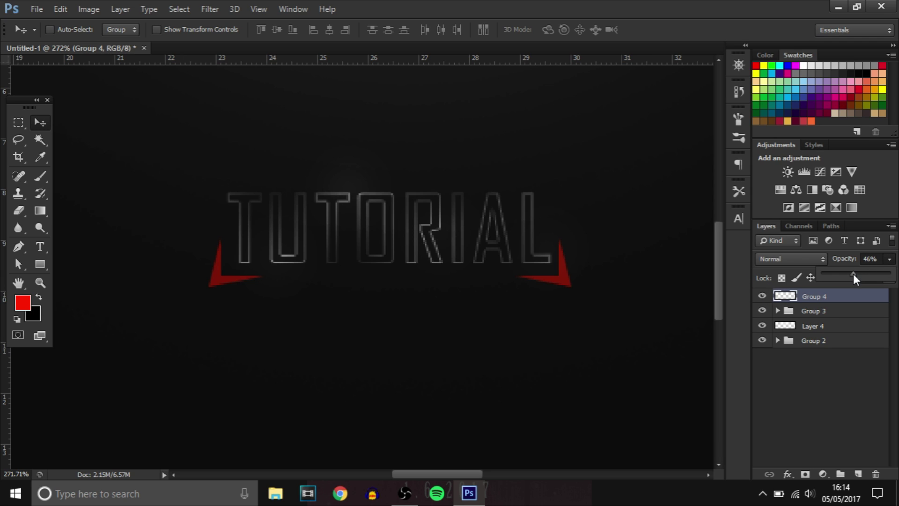
drag(843, 272, 841, 272)
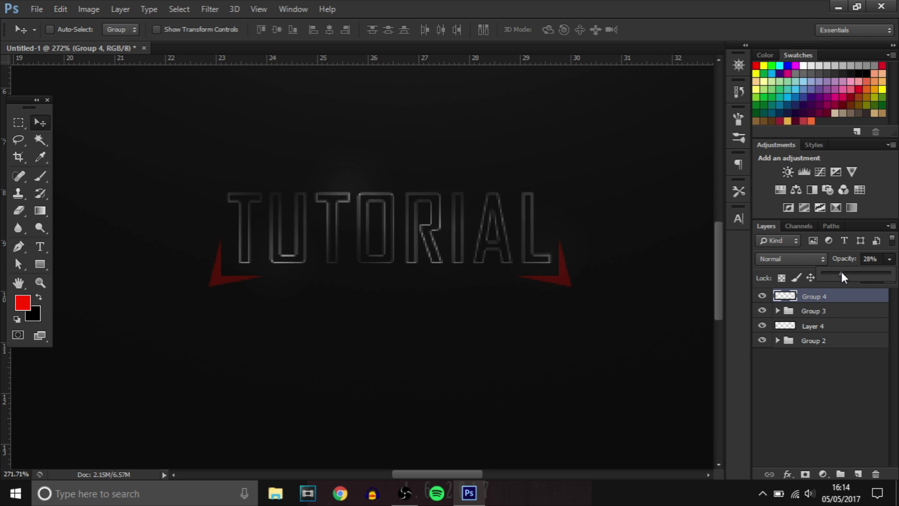
click(857, 473)
Step: Paint red glow dots at the left and right arrowheads with a 36 px brush
click(40, 177)
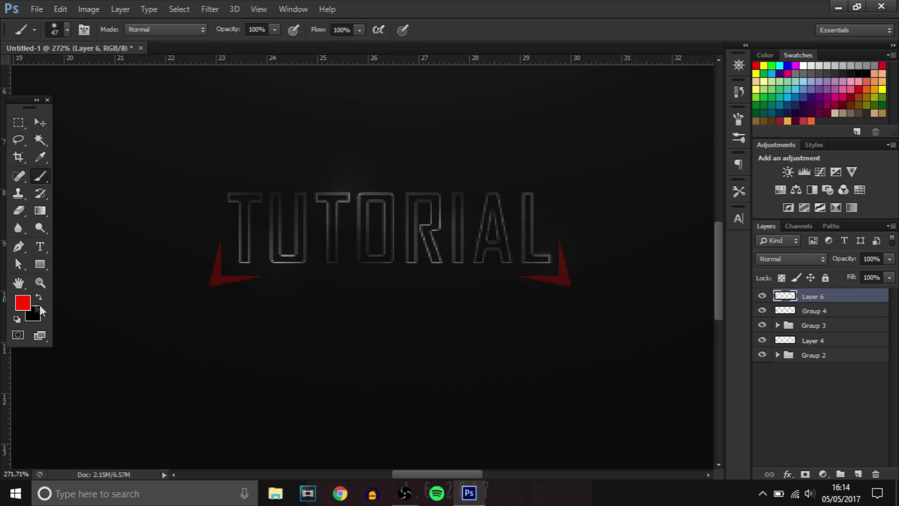
mouse_move(225, 280)
mouse_down()
mouse_move(234, 281)
mouse_move(209, 279)
mouse_move(217, 275)
mouse_up()
click(217, 279)
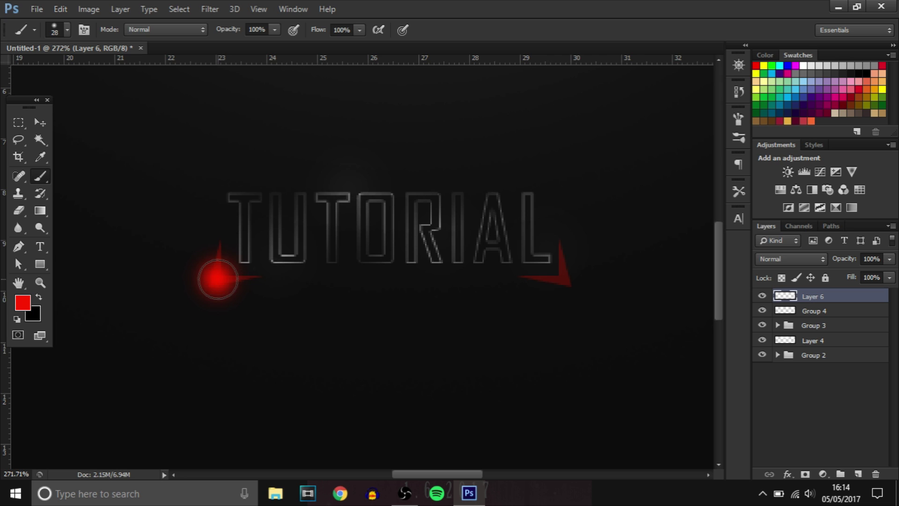
click(565, 280)
key(ctrl+z)
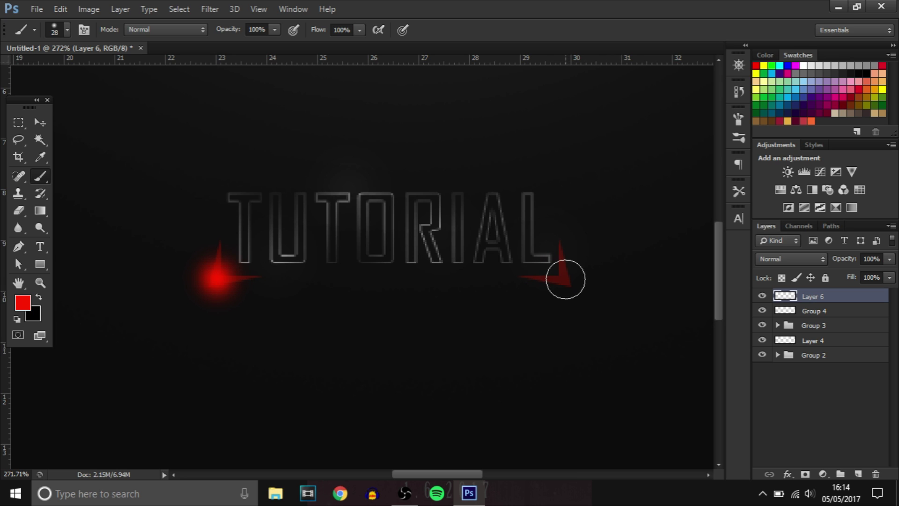
click(565, 279)
Step: Blend the glow layer as Color Dodge and lower its opacity to 16%
click(771, 259)
click(772, 126)
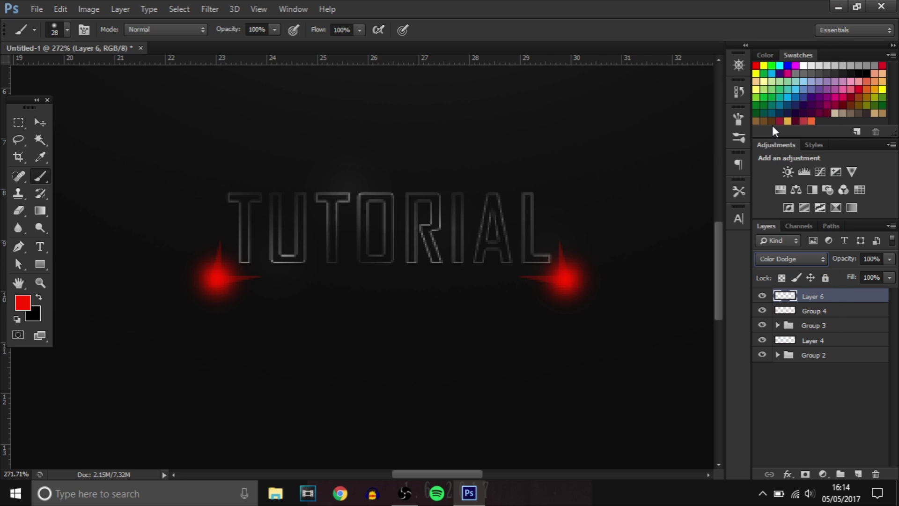
click(781, 260)
click(780, 165)
click(791, 259)
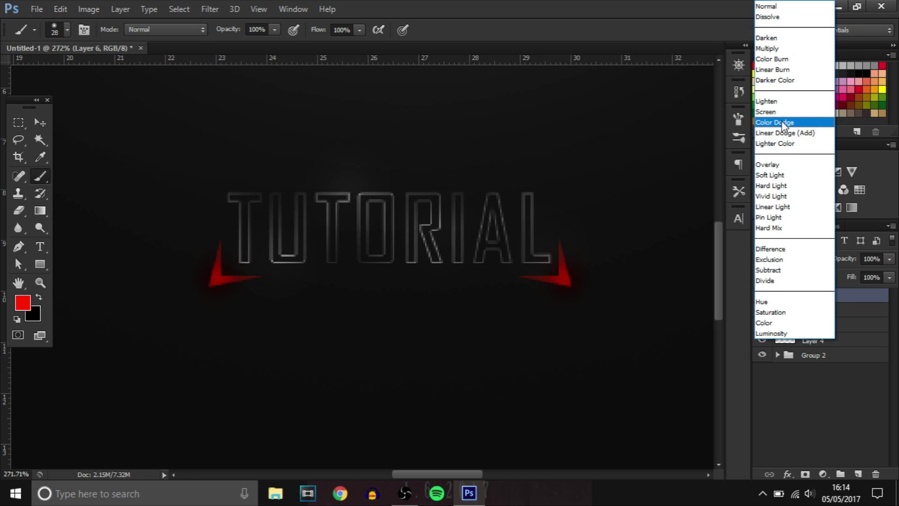
click(773, 123)
click(888, 259)
drag(849, 272, 835, 270)
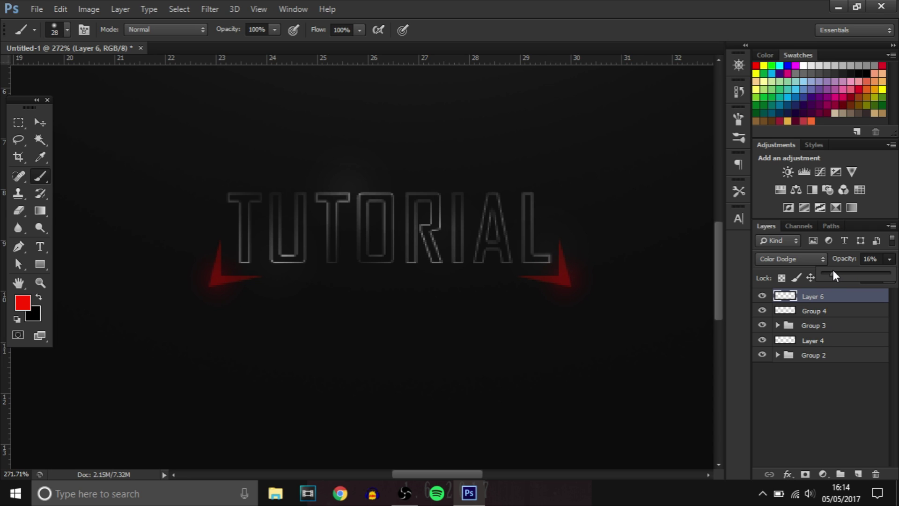
Step: On a new layer, paint white (#ffffff) 25 px soft glows on both red arrows
click(858, 474)
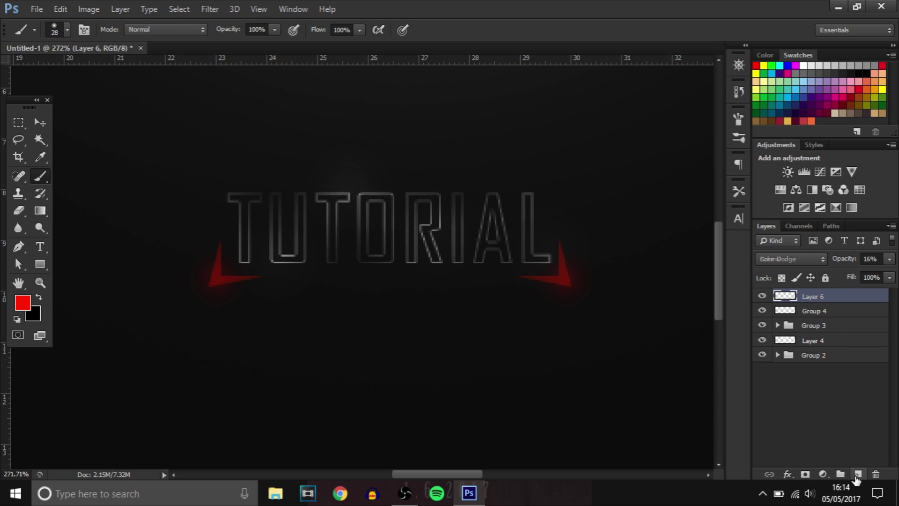
click(19, 307)
text(ffffff)
click(889, 228)
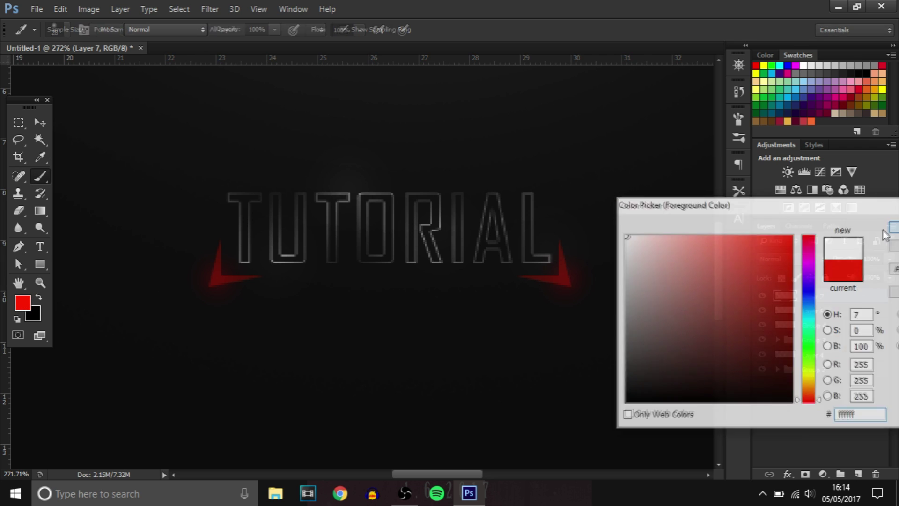
alt+right_click(211, 281)
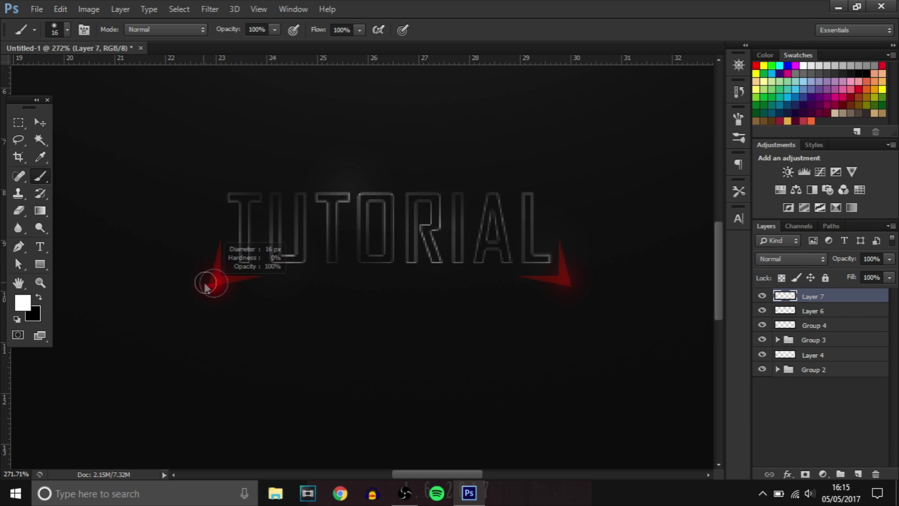
drag(206, 286, 226, 281)
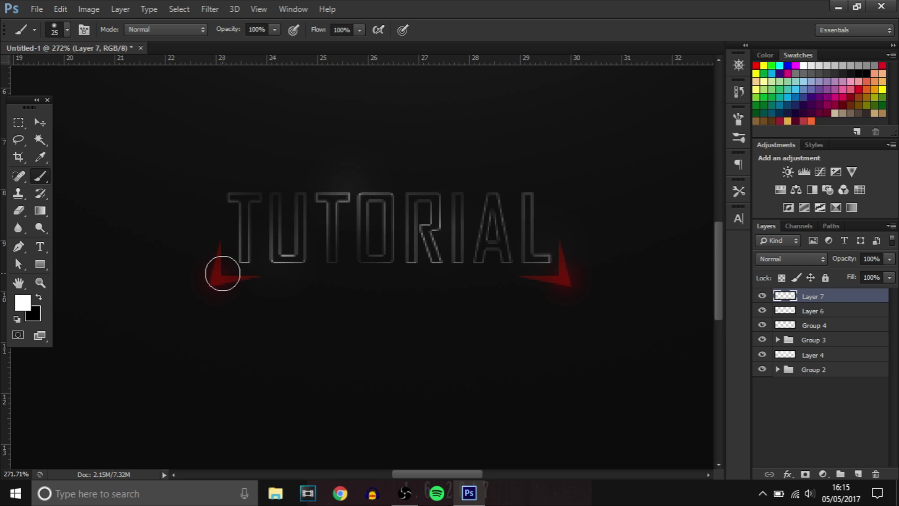
click(224, 273)
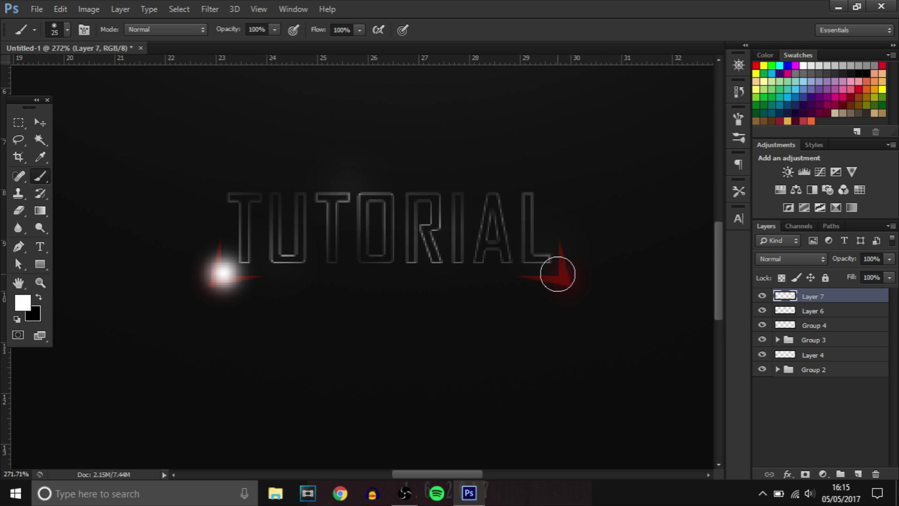
click(558, 274)
Step: Blend the white glow layer as Overlay at about 71% opacity
click(790, 258)
click(786, 167)
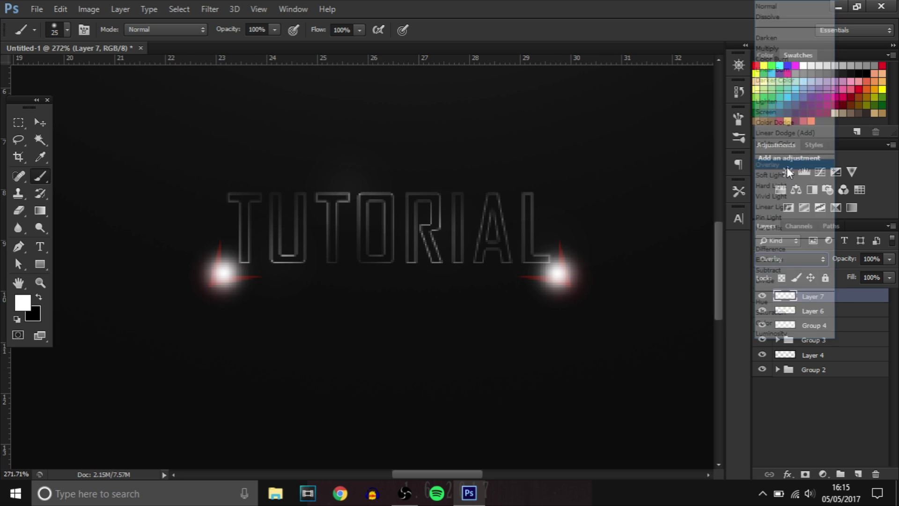
drag(891, 259, 860, 276)
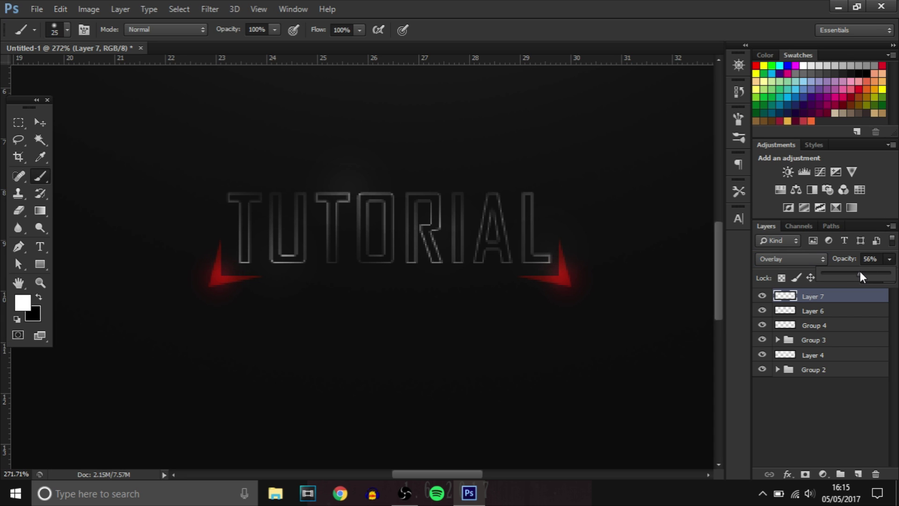
scroll(517, 245, down, 6)
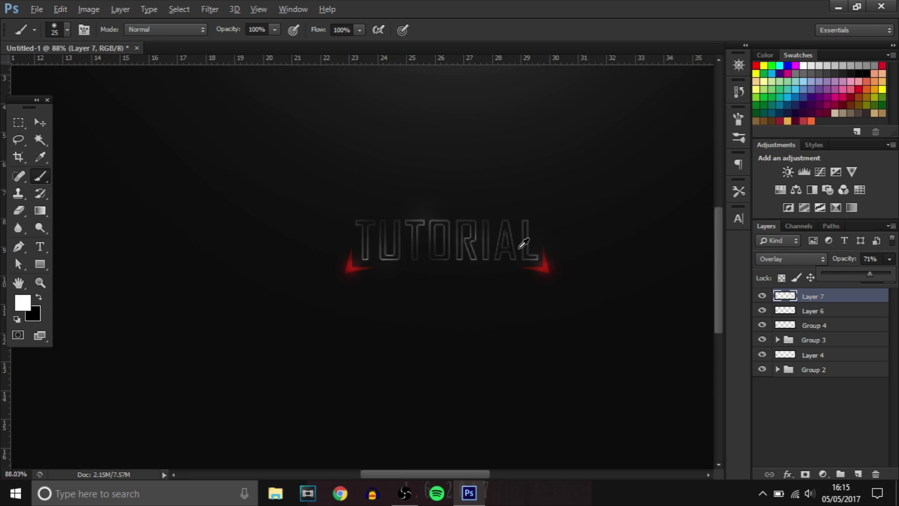
scroll(361, 286, up, 3)
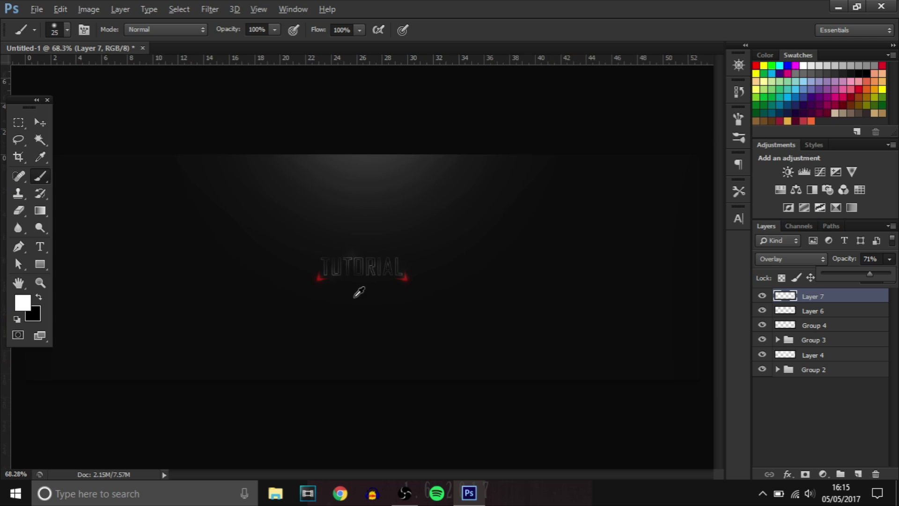
scroll(395, 270, down, 1)
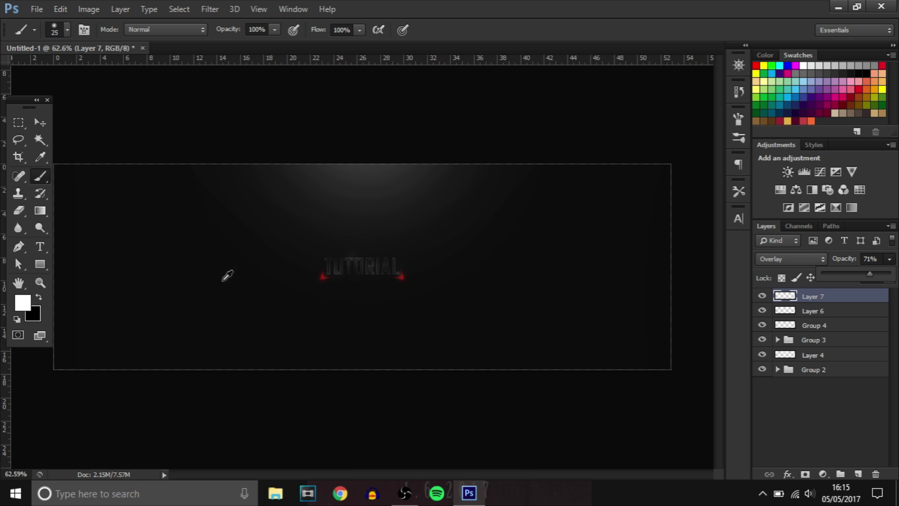
scroll(328, 295, up, 1)
scroll(206, 266, down, 1)
Step: Type 'OFFICIAL CHANNEL OF' below TUTORIAL and set it to Agency FB Regular at a small size
click(40, 246)
click(373, 311)
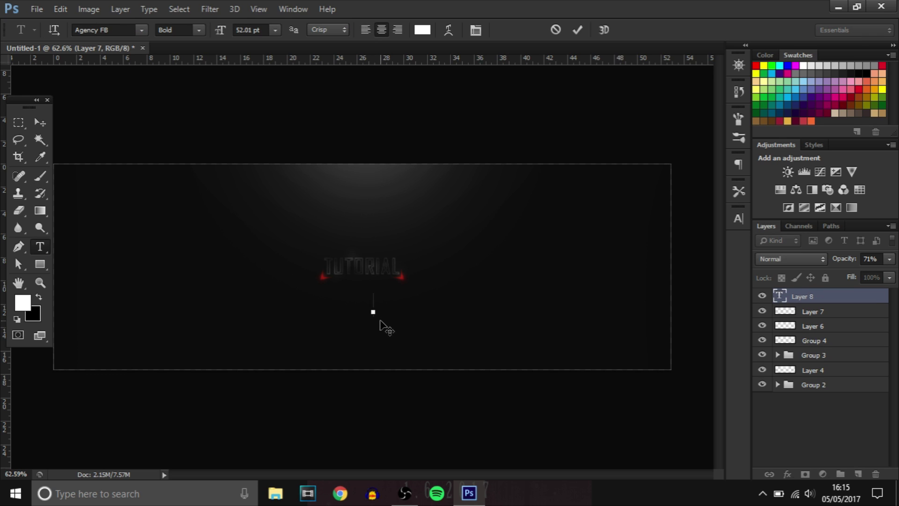
text(OFFICIAL CHANNE)
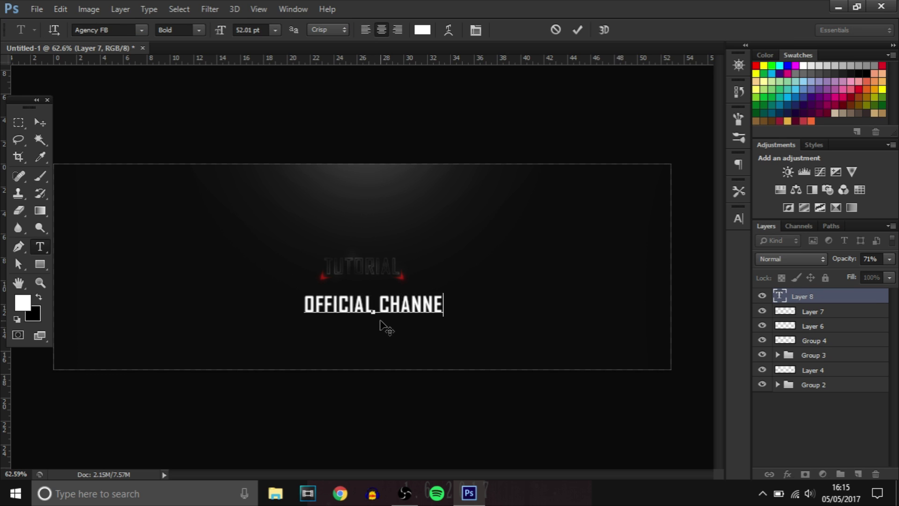
text(L OF)
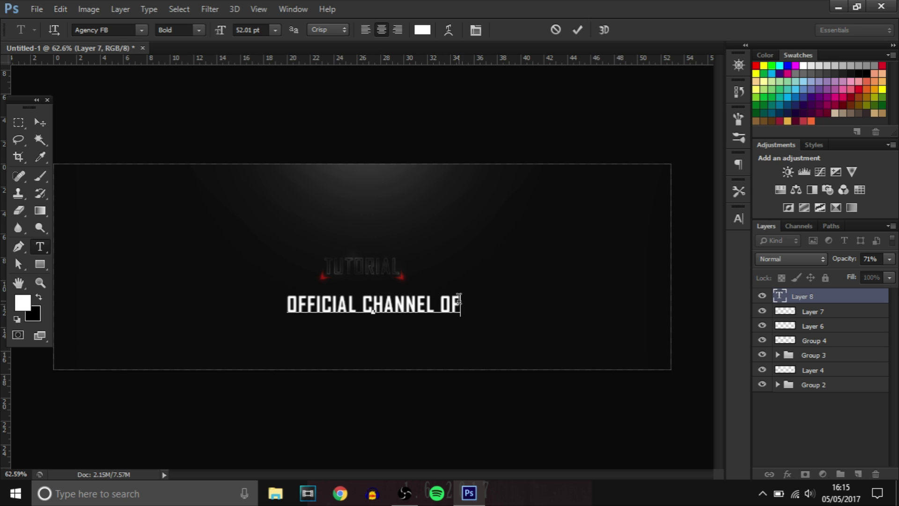
drag(458, 300, 233, 299)
click(198, 42)
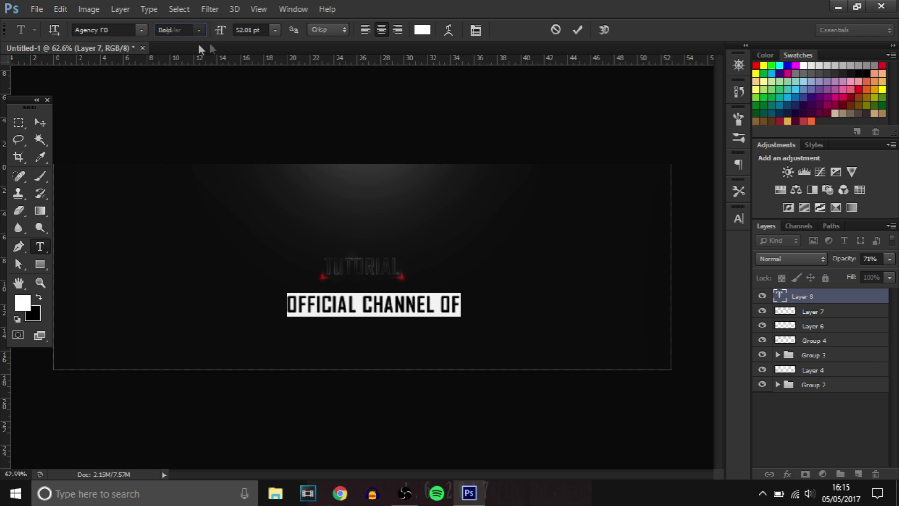
key(Tab)
key(Return)
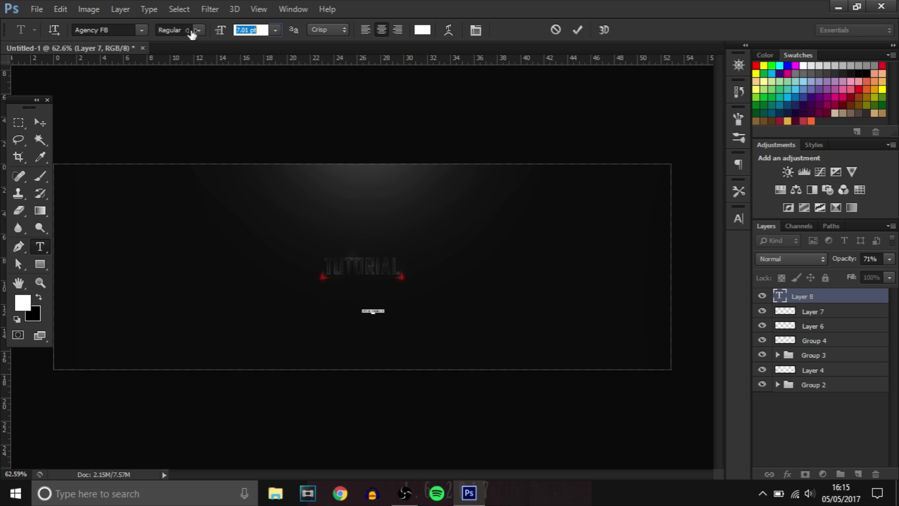
key(Up)
Step: Move the subtitle just beneath TUTORIAL and set it to 12.01 pt with 240 tracking
click(739, 216)
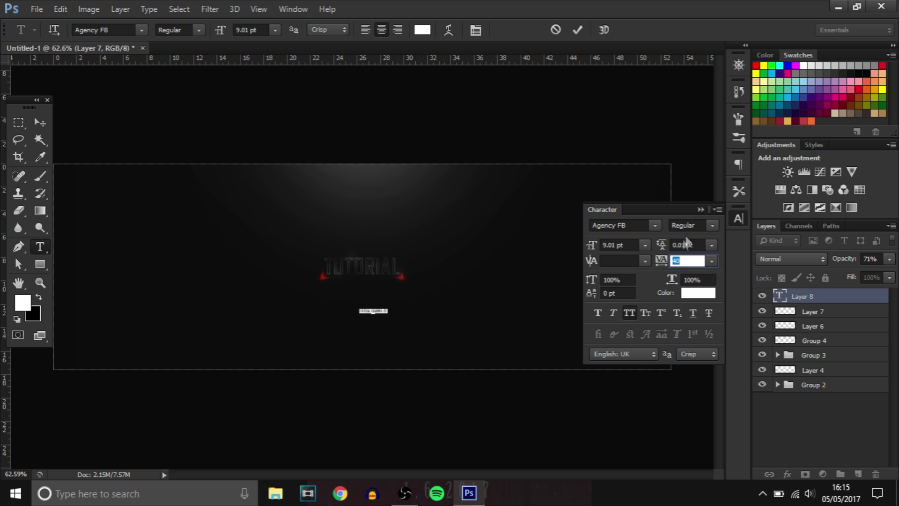
click(701, 209)
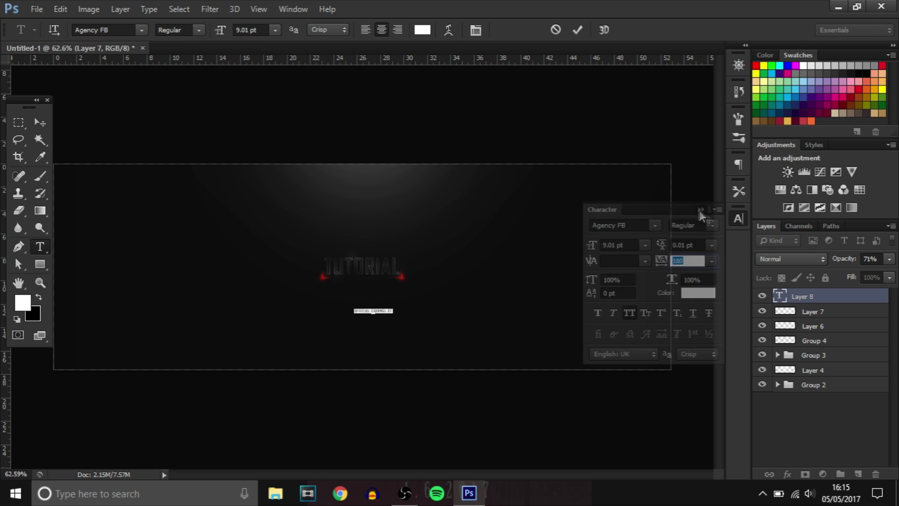
scroll(490, 301, up, 5)
drag(458, 234, 452, 211)
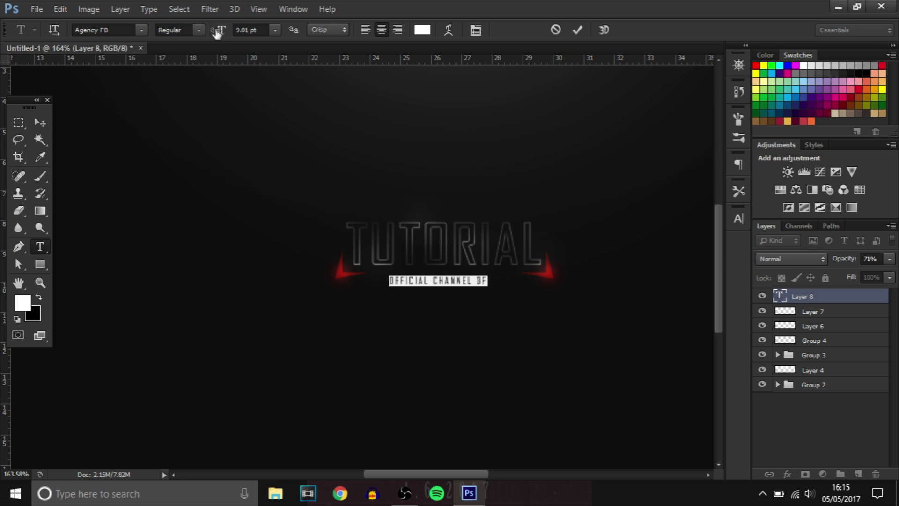
drag(217, 34, 219, 36)
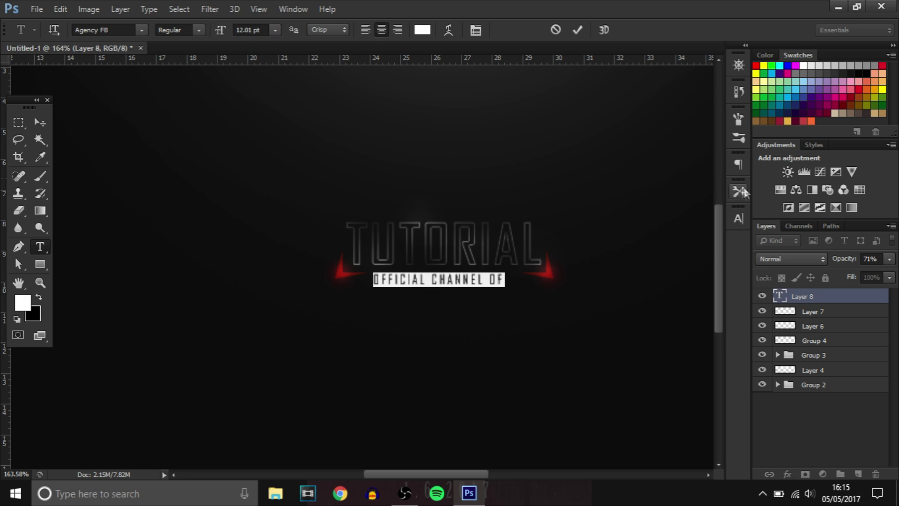
click(736, 217)
drag(660, 260, 663, 264)
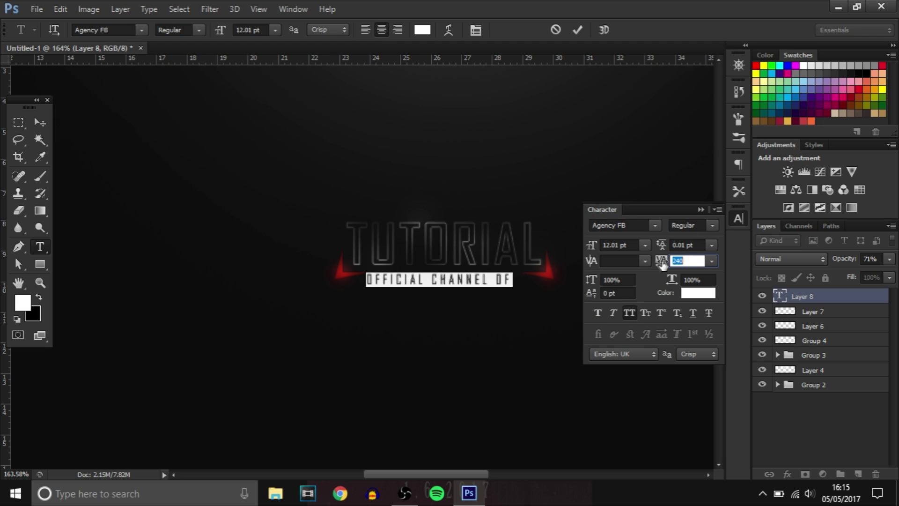
click(40, 122)
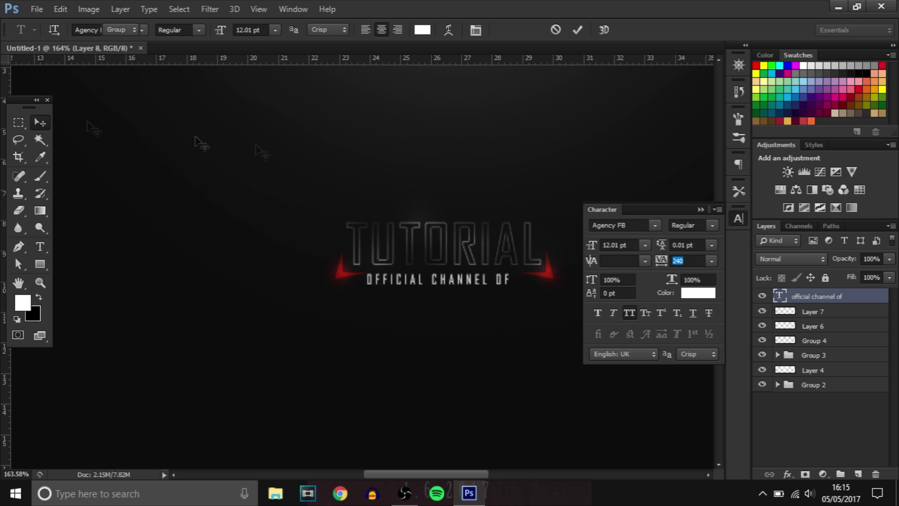
click(702, 210)
Step: Nudge the OFFICIAL CHANNEL OF subtitle beneath TUTORIAL, adjusting its layer opacity along the way
drag(576, 232, 581, 236)
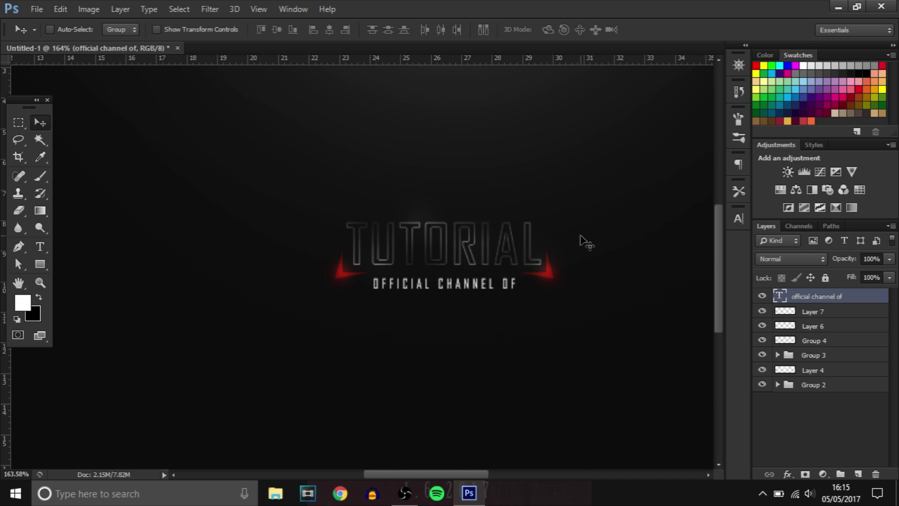
key(Down)
key(Down)
key(Down)
mouse_move(505, 274)
mouse_down()
mouse_move(495, 195)
mouse_move(497, 259)
mouse_up()
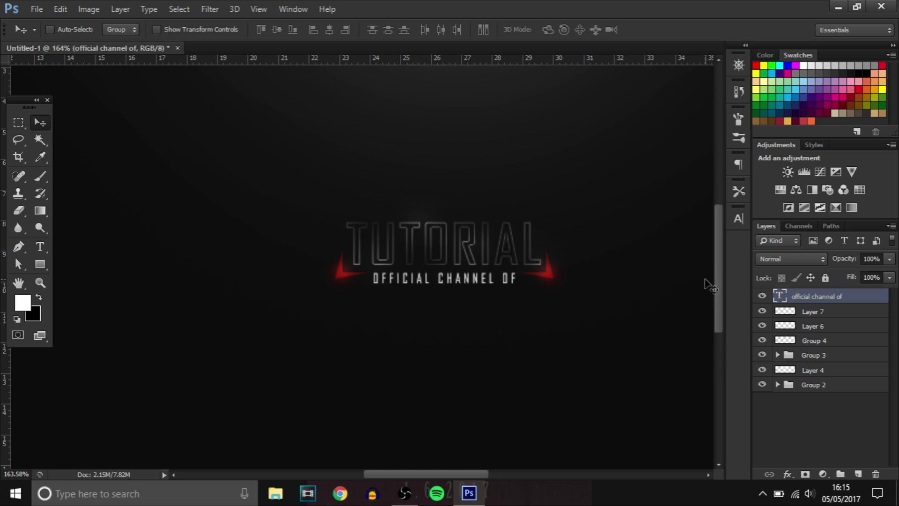
key(Down)
key(Down)
mouse_move(889, 259)
mouse_down()
mouse_move(829, 275)
mouse_move(880, 282)
mouse_move(889, 275)
mouse_up()
scroll(511, 318, up, 3)
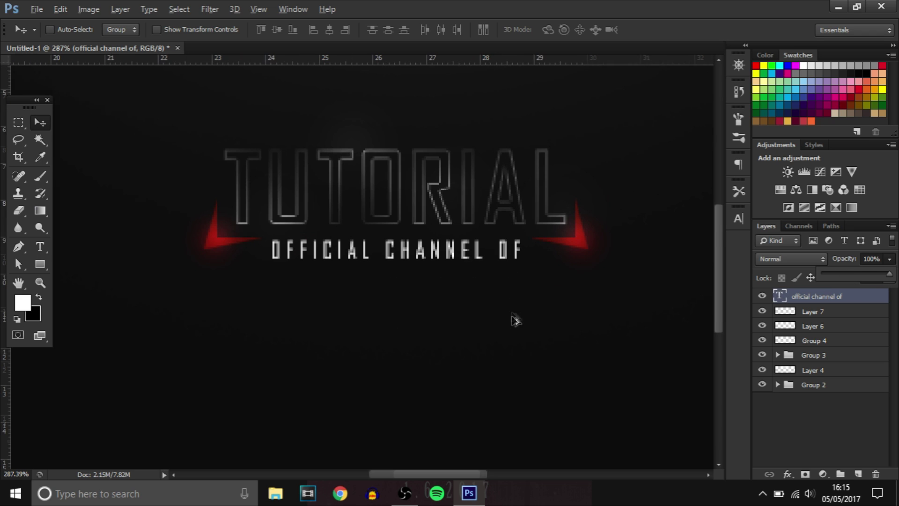
click(449, 262)
key(Left)
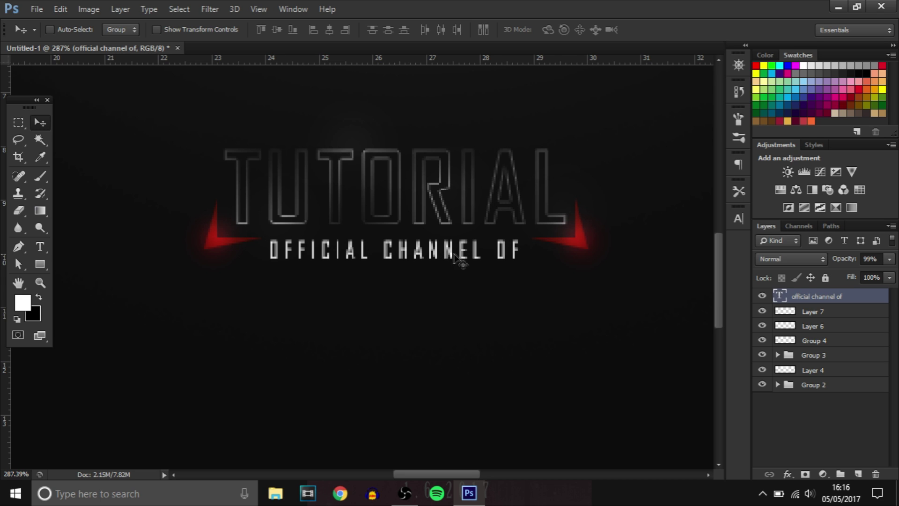
key(Right)
Step: Tighten the subtitle's letter spacing to 200
double_click(780, 296)
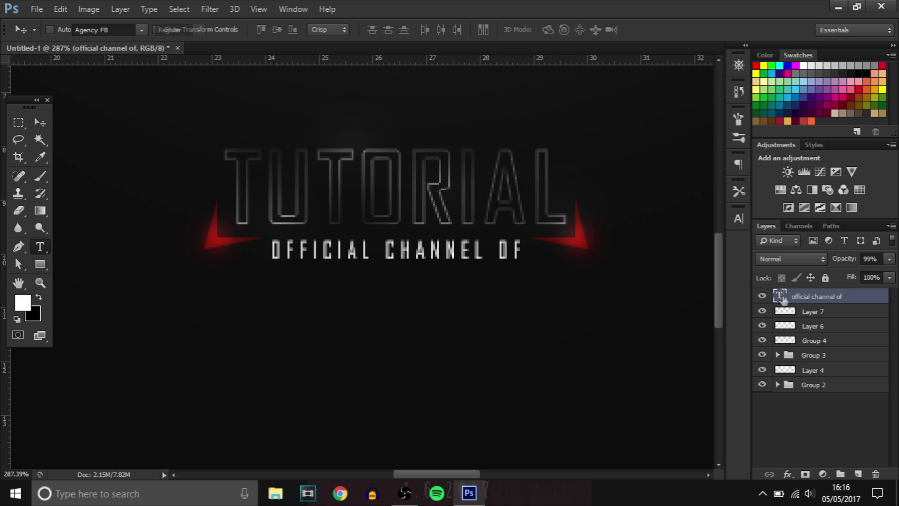
click(738, 218)
drag(665, 264, 662, 264)
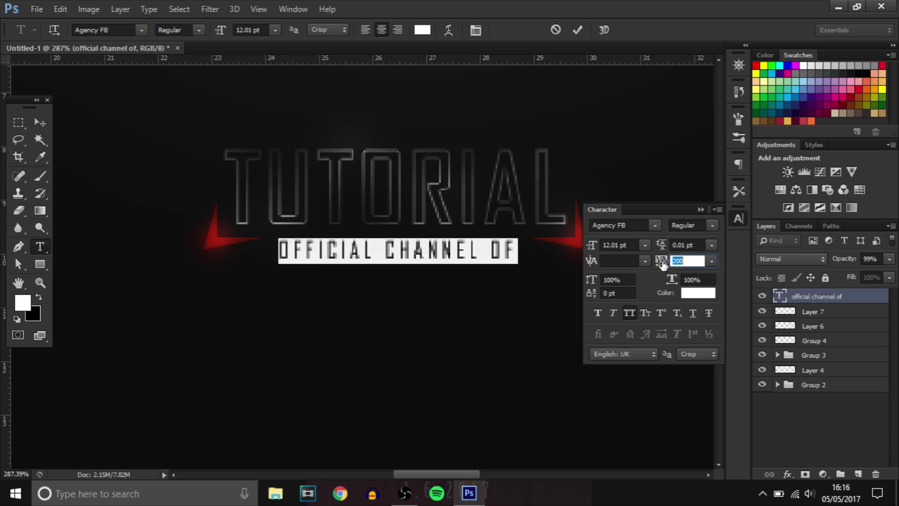
click(699, 209)
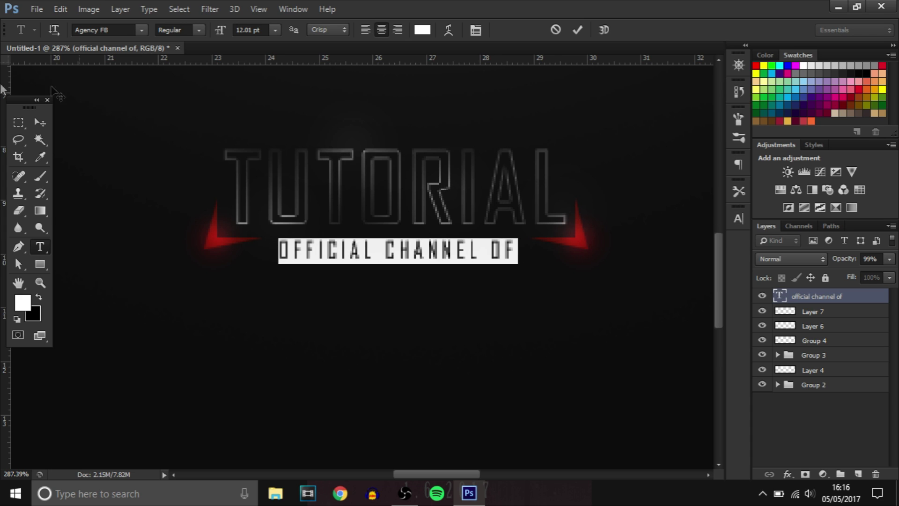
click(40, 122)
Step: Nudge the subtitle up and left so it sits closer under TUTORIAL
key(Left)
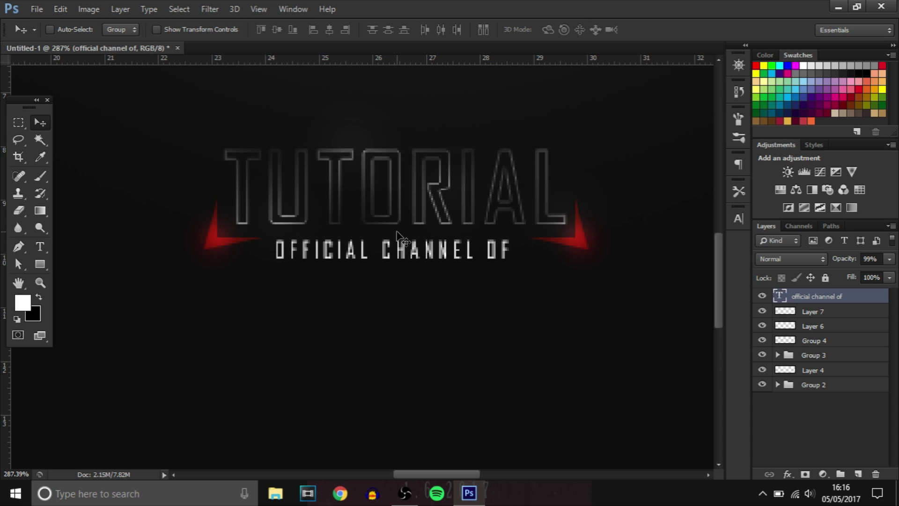
key(Up)
key(Up)
key(Up)
key(Up)
key(Up)
key(Up)
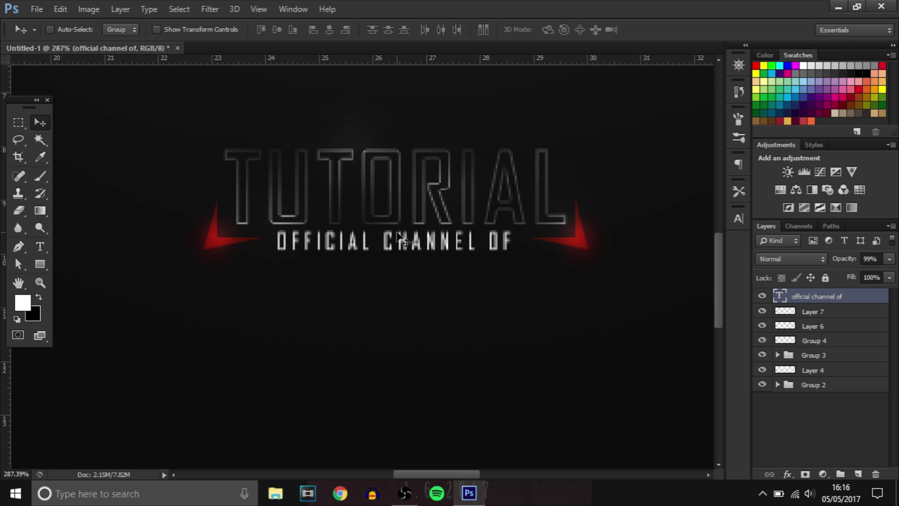
key(Right)
key(Right)
key(Down)
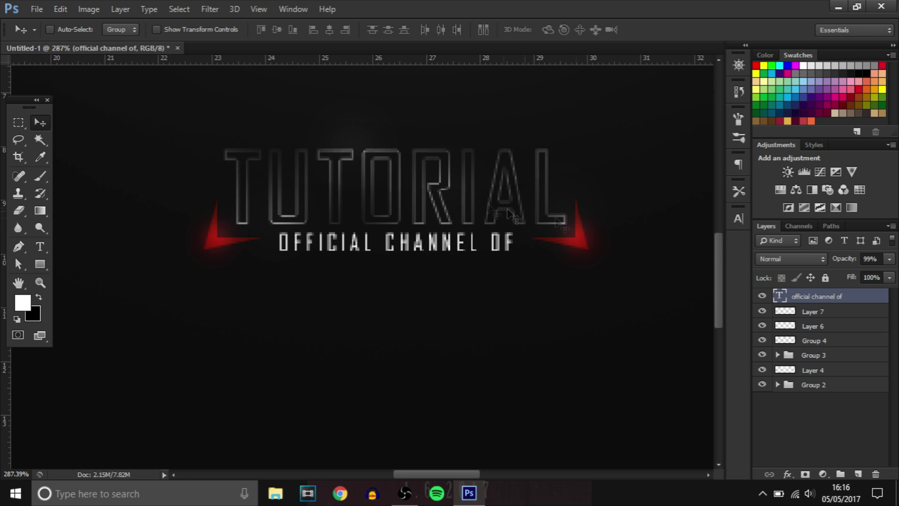
scroll(514, 216, down, 10)
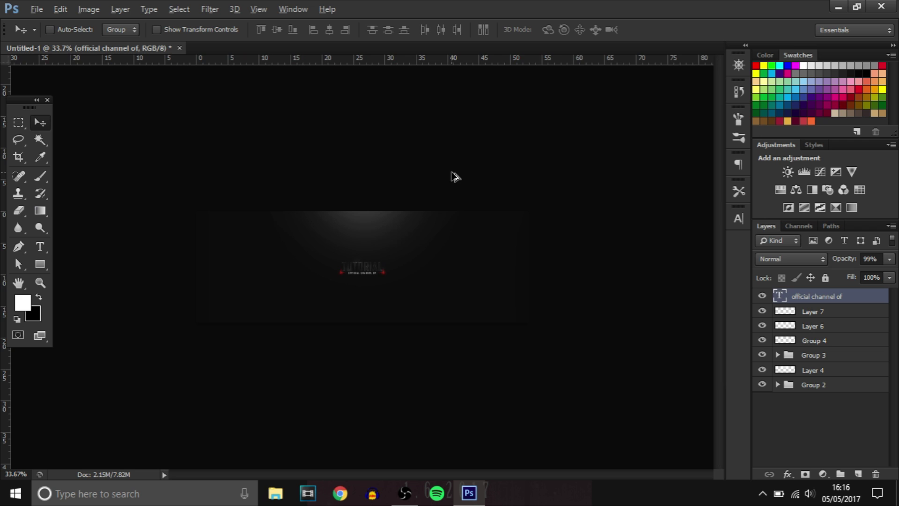
Step: Select Group 2 and expand it to show its Exposure, Curves, Brightness/Contrast layers and Group 1
scroll(195, 293, up, 4)
scroll(260, 301, down, 2)
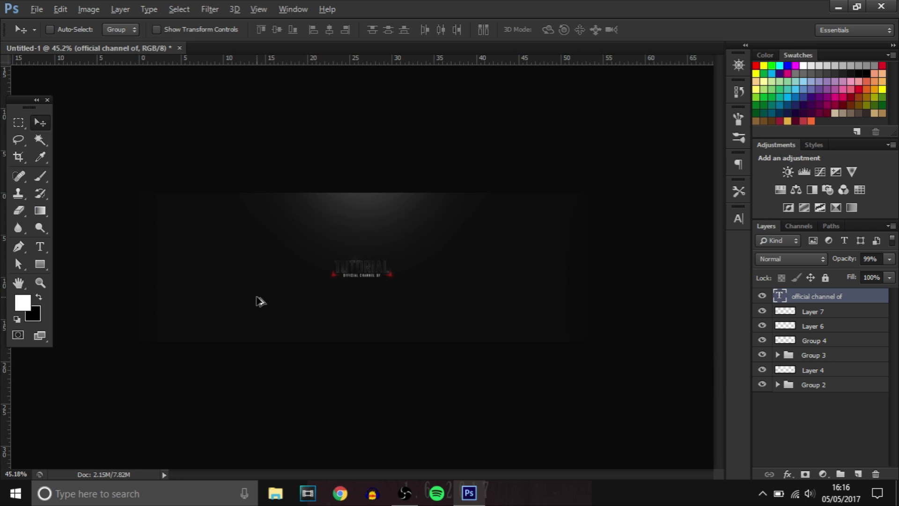
scroll(326, 301, up, 2)
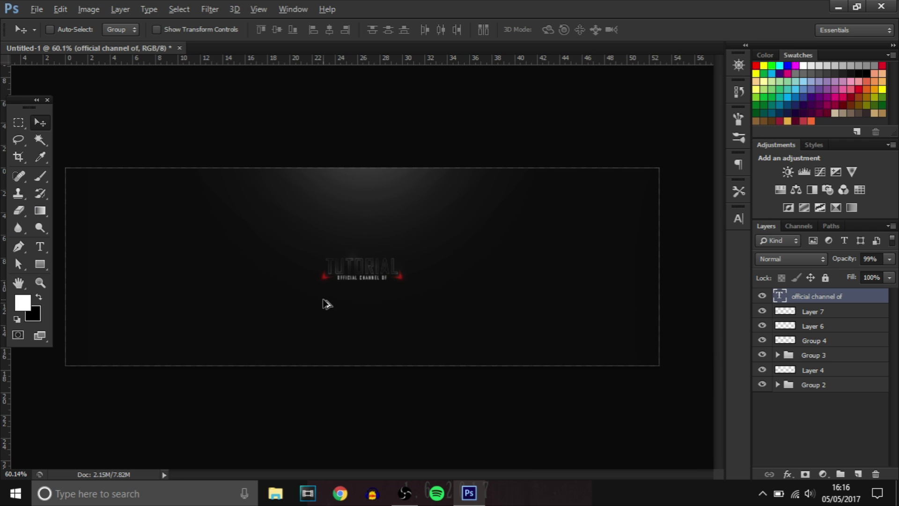
scroll(406, 300, up, 3)
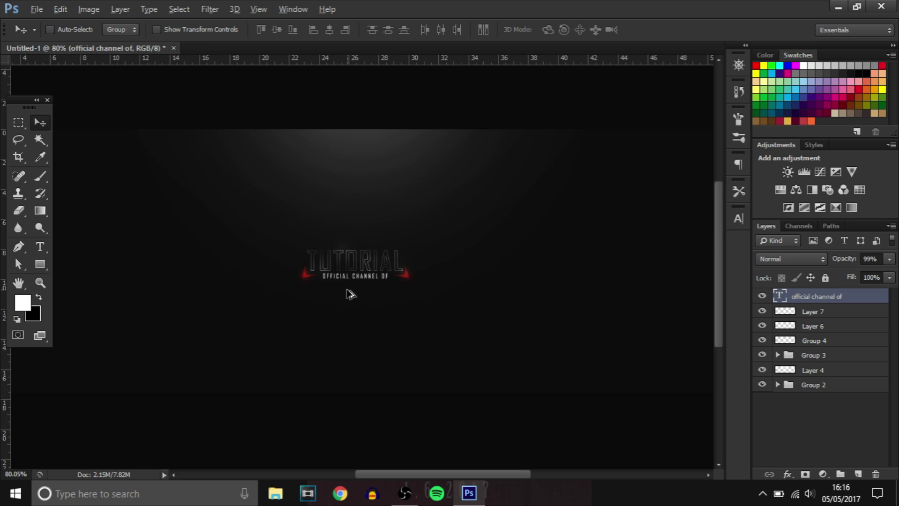
scroll(505, 297, down, 2)
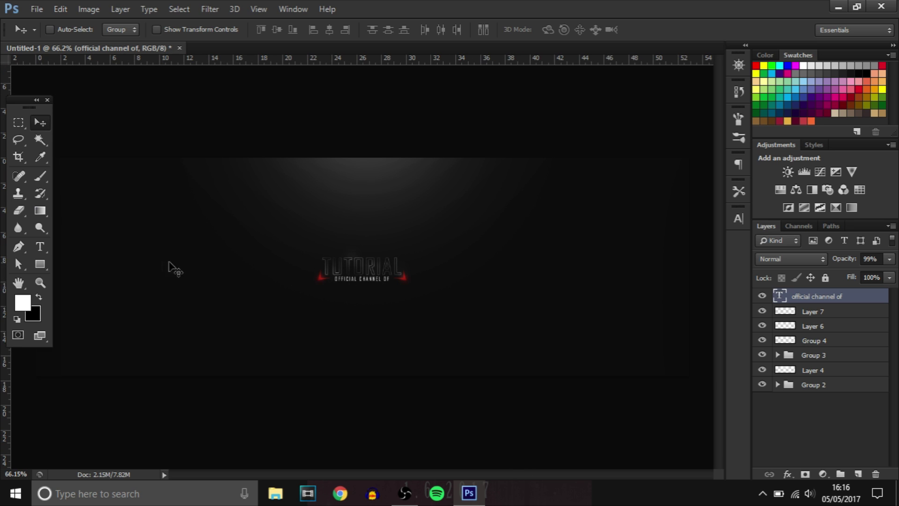
scroll(442, 273, up, 1)
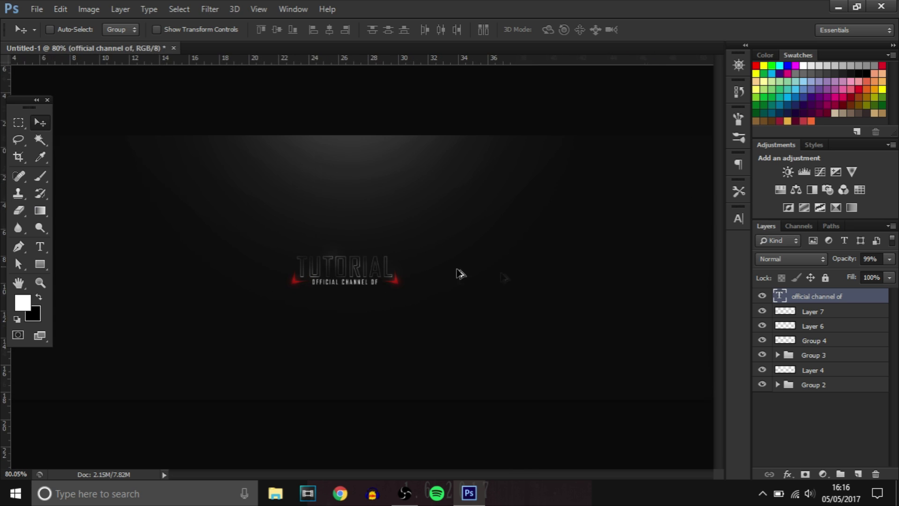
click(831, 386)
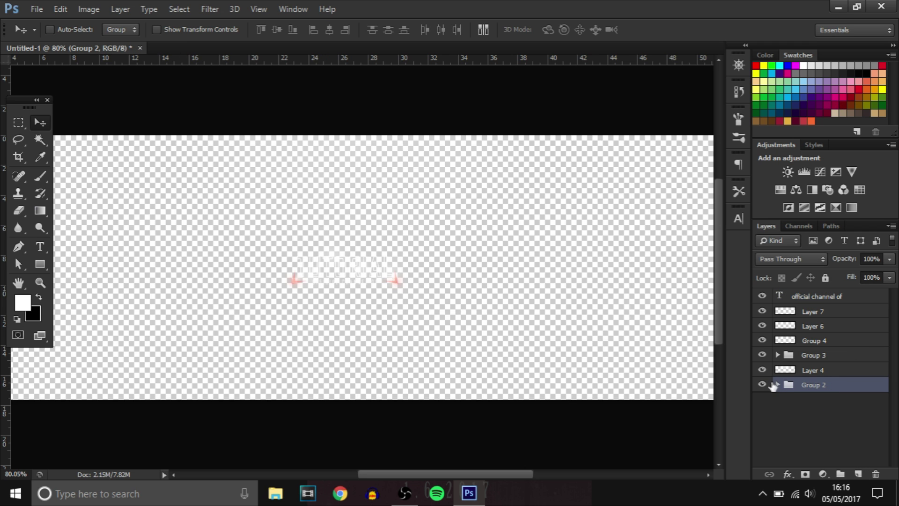
click(777, 384)
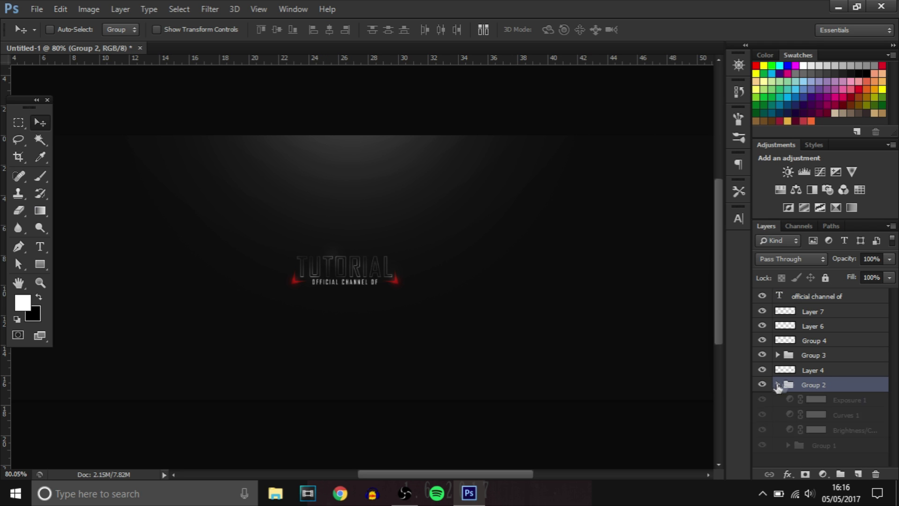
Step: Add a new layer above Group 1 and paint a white streak along the horizontal guide
click(855, 445)
click(858, 473)
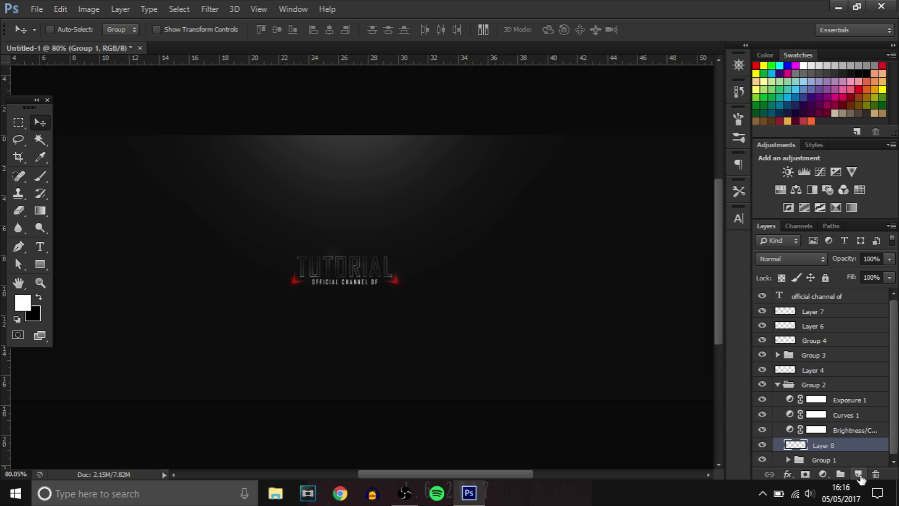
click(42, 176)
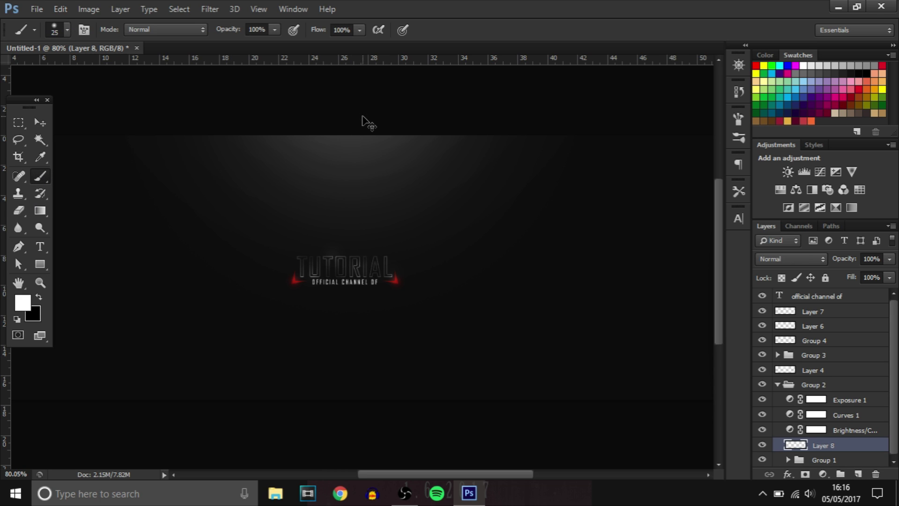
key(ctrl+semicolon)
click(40, 122)
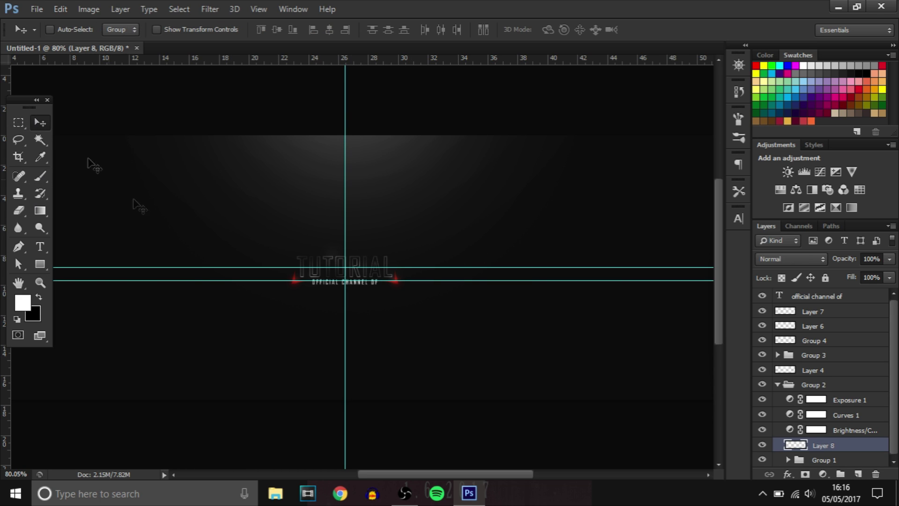
drag(196, 280, 251, 17)
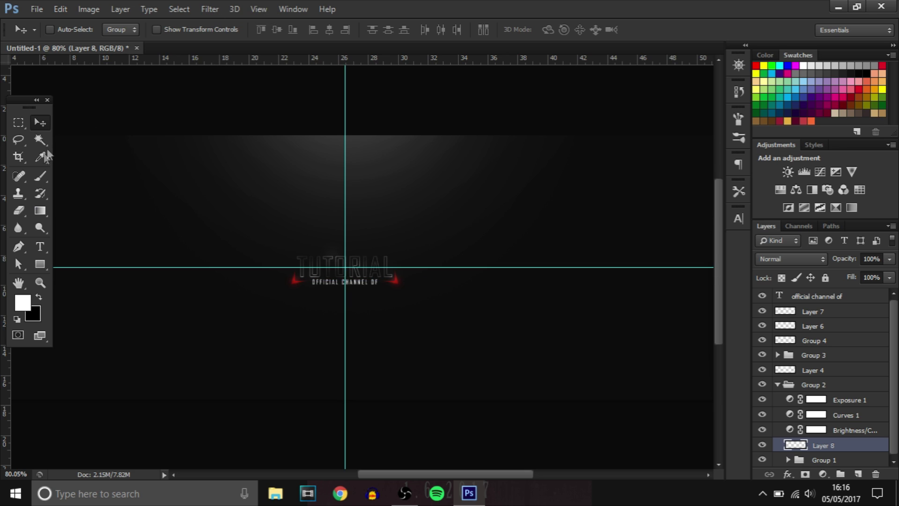
click(38, 182)
scroll(576, 279, down, 2)
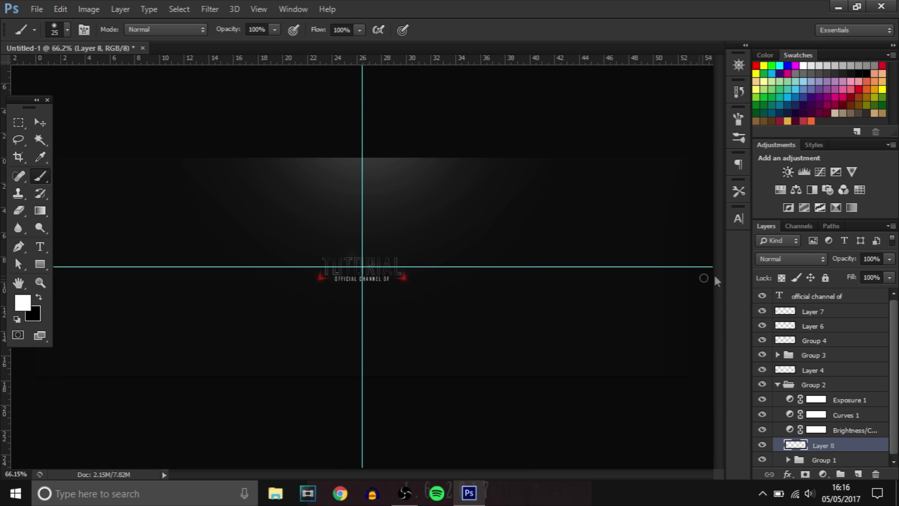
drag(684, 265, 53, 266)
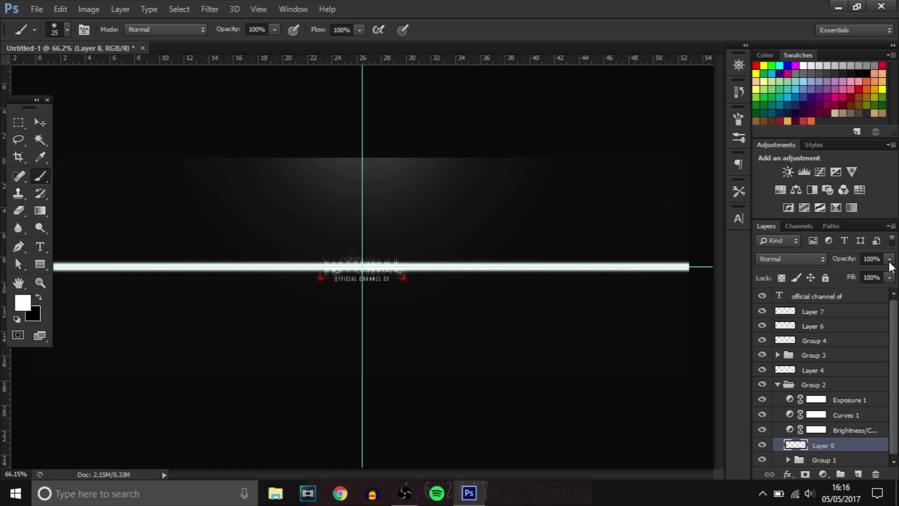
Step: Lower the streak layer to 17% opacity, hide guides, and pick a roughly 205 px eraser
click(840, 274)
drag(839, 273, 833, 275)
key(ctrl+semicolon)
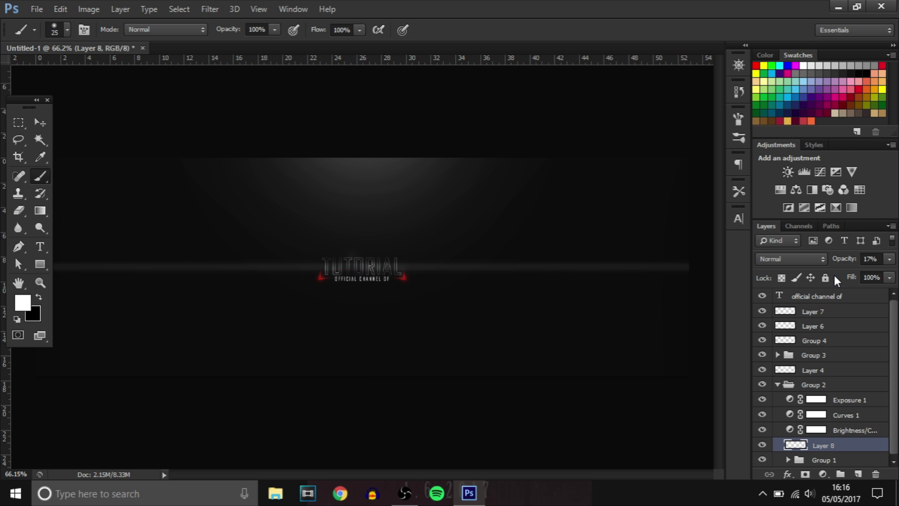
scroll(297, 291, up, 3)
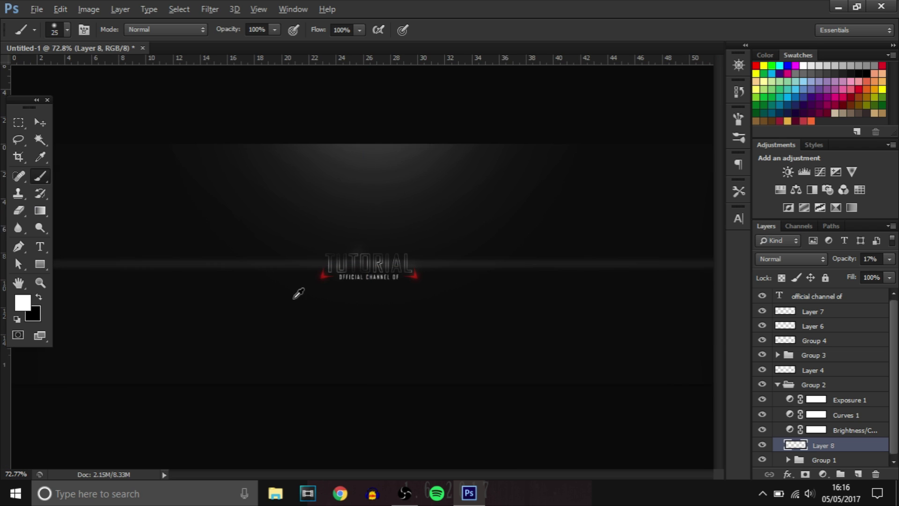
click(17, 227)
click(18, 211)
scroll(184, 267, down, 4)
mouse_move(180, 263)
mouse_down()
mouse_move(214, 266)
mouse_move(181, 264)
mouse_up()
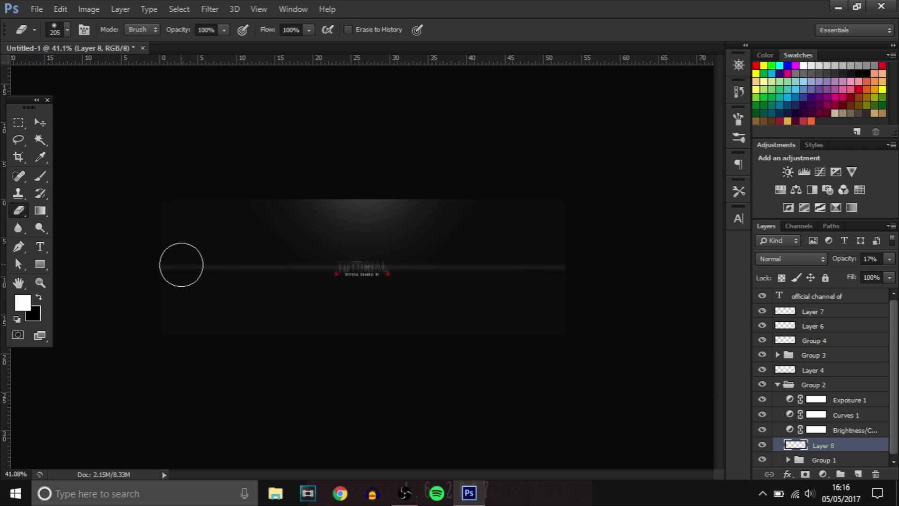
Step: Soften the streak's ends with a 239 px eraser at 35% and drop Layer 8 to 5% opacity
click(223, 29)
drag(186, 327, 199, 327)
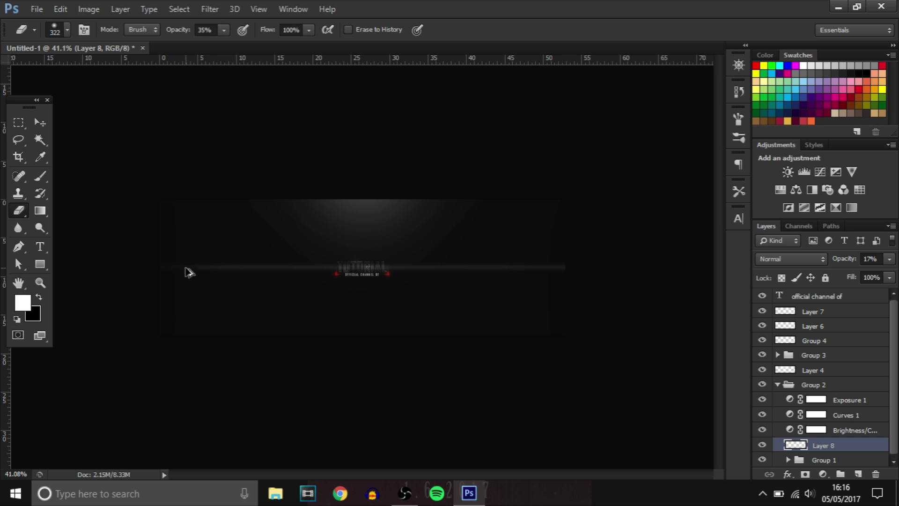
drag(227, 281, 218, 280)
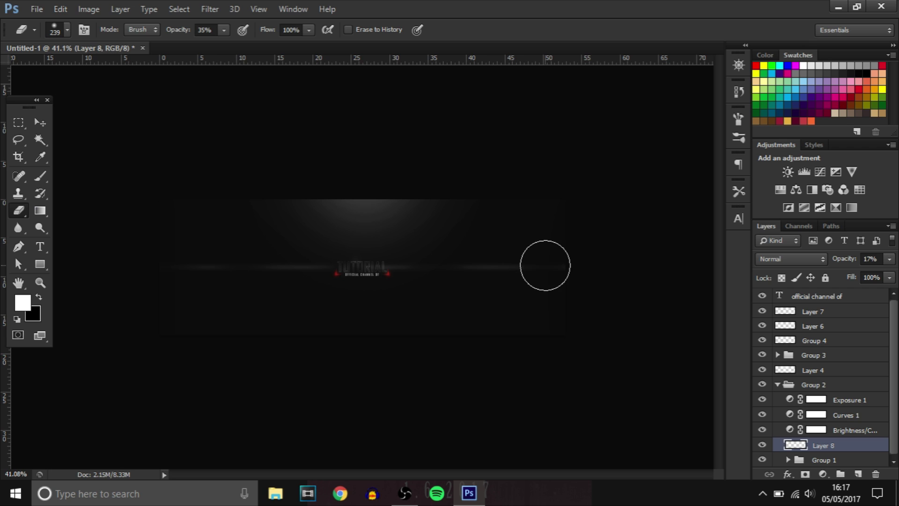
click(889, 258)
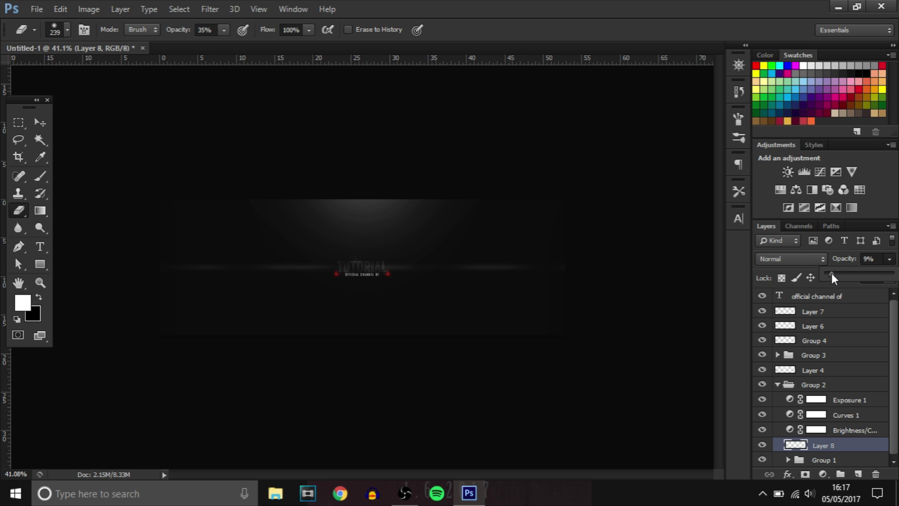
scroll(374, 276, up, 3)
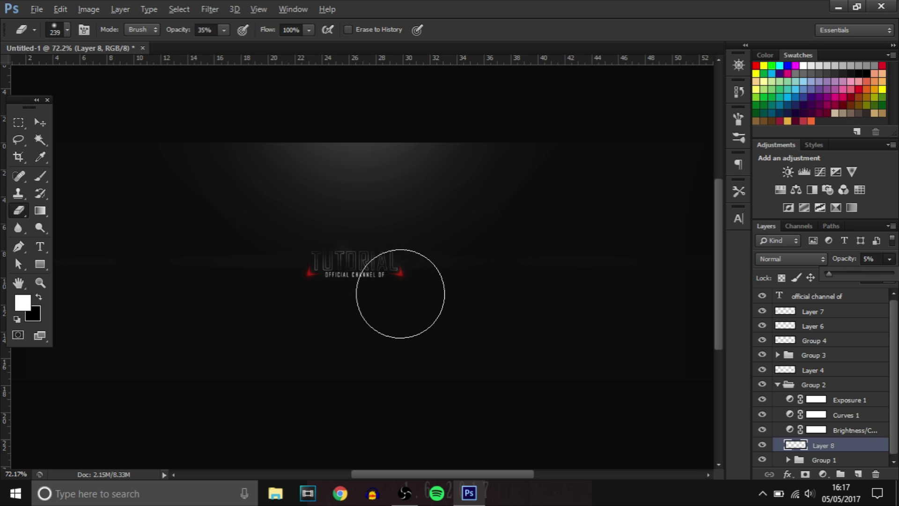
click(40, 123)
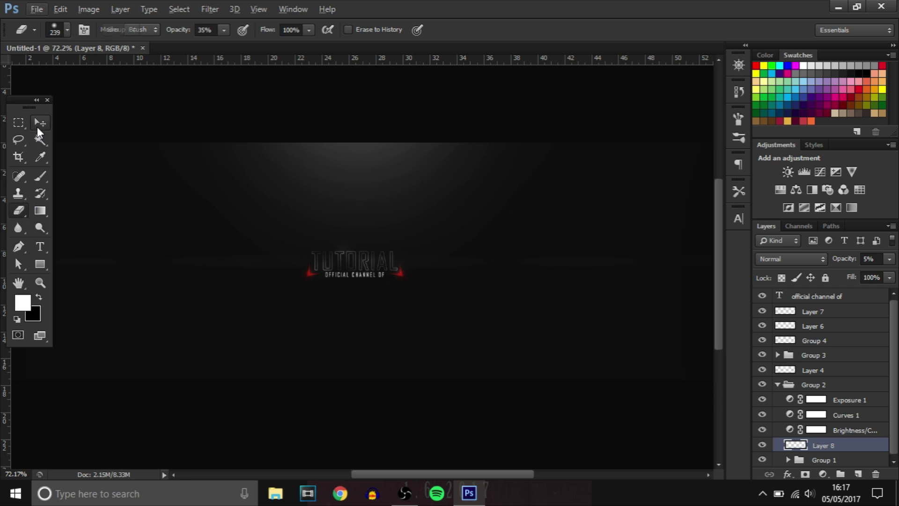
scroll(396, 256, down, 1)
Step: Copy the streak lower down the banner and flip the copy vertically
drag(460, 260, 460, 310)
key(ctrl+t)
right_click(459, 310)
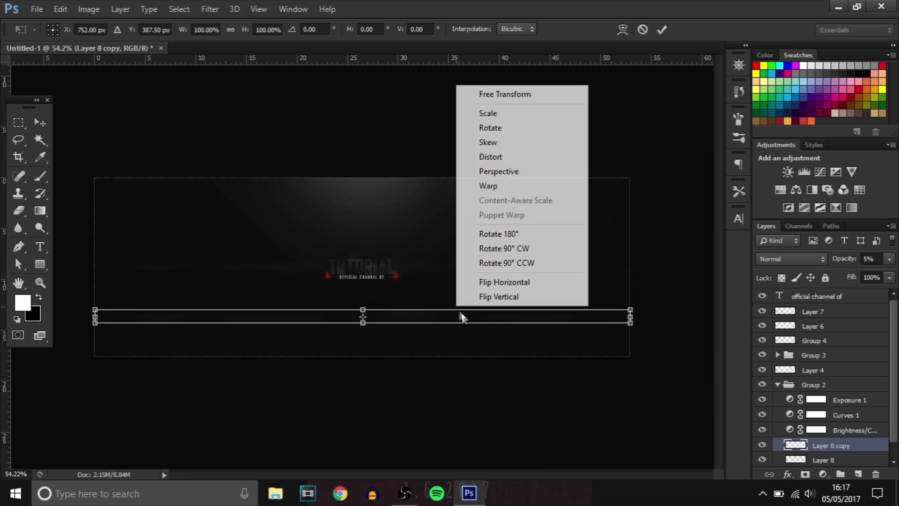
click(487, 296)
key(Return)
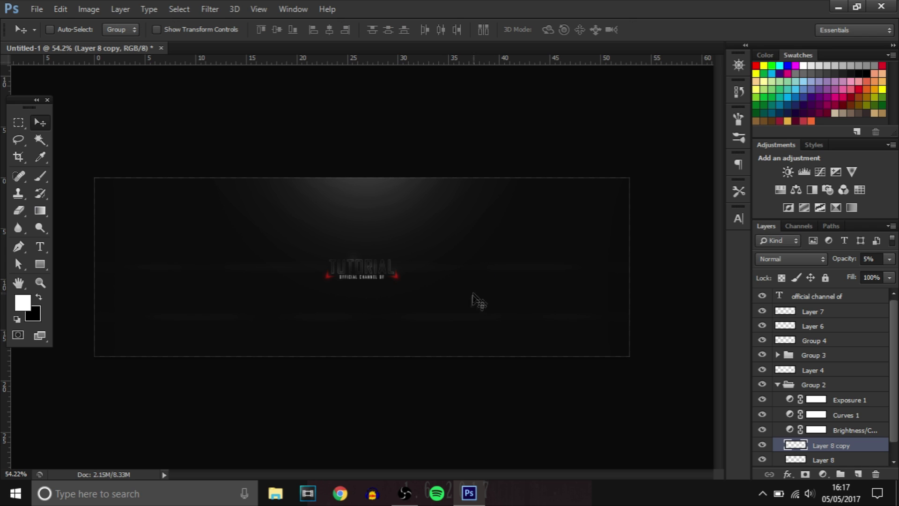
Step: Duplicate the flipped streak again as Layer 8 copy 2 and reposition it
drag(456, 308, 452, 192)
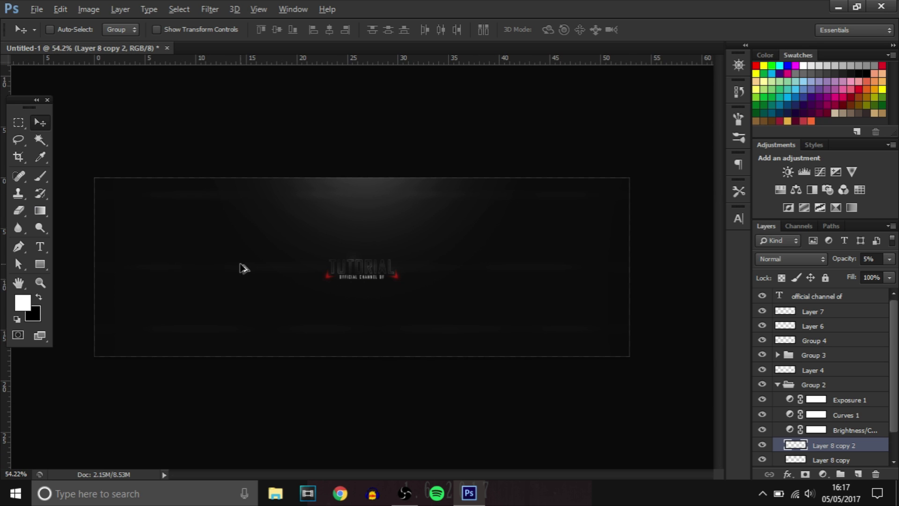
key(alt)
scroll(221, 269, up, 2)
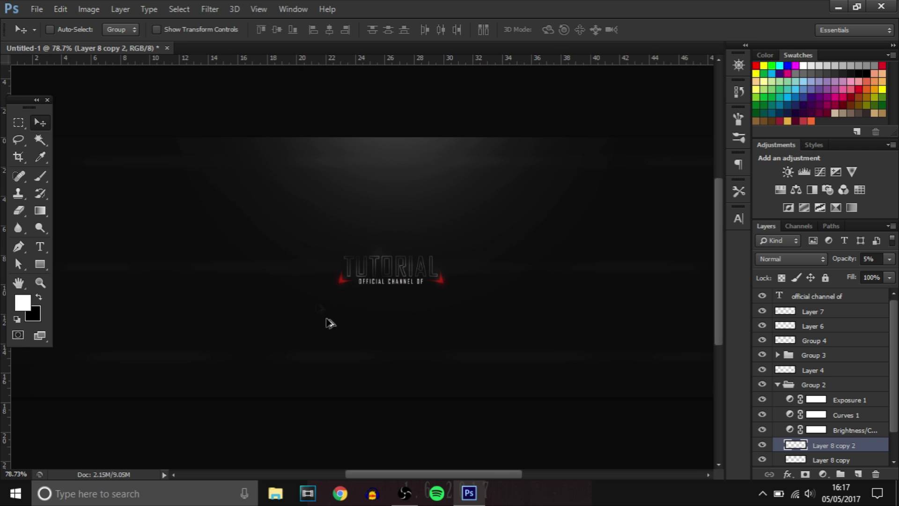
drag(482, 475, 459, 476)
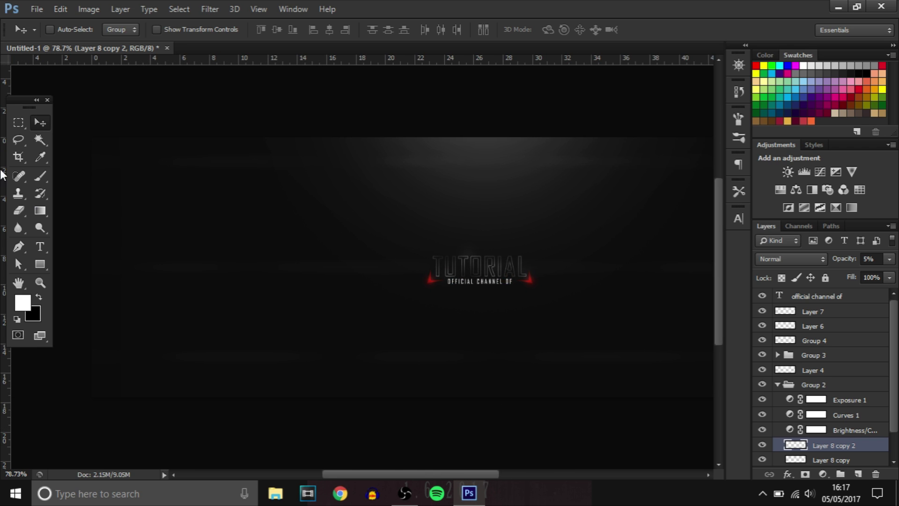
Step: Type STAY CONNECTED left of the title and widen its letter spacing
click(39, 247)
click(256, 261)
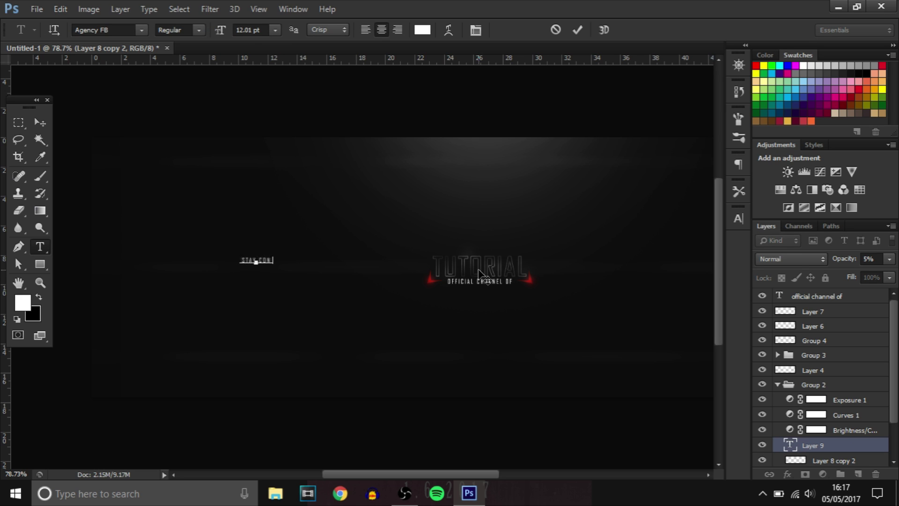
text(STAY CONNECTED)
key(ctrl+a)
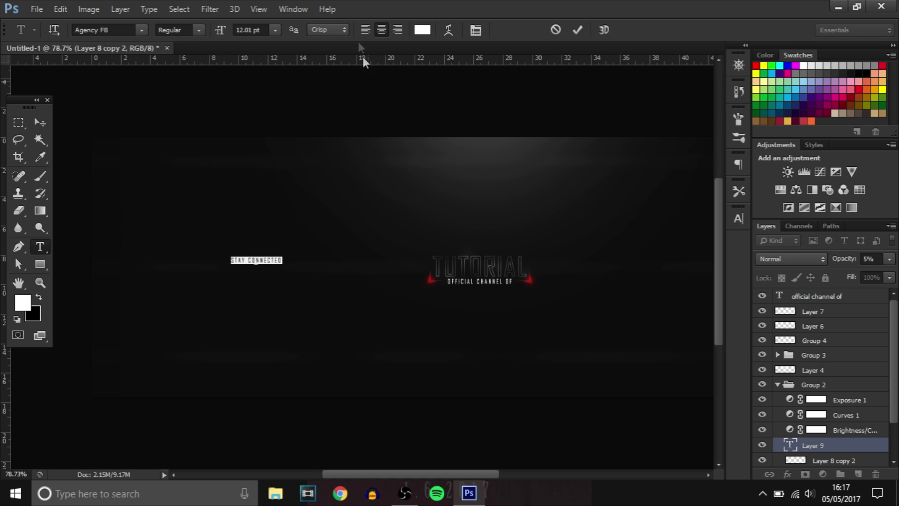
click(739, 219)
drag(664, 263, 678, 263)
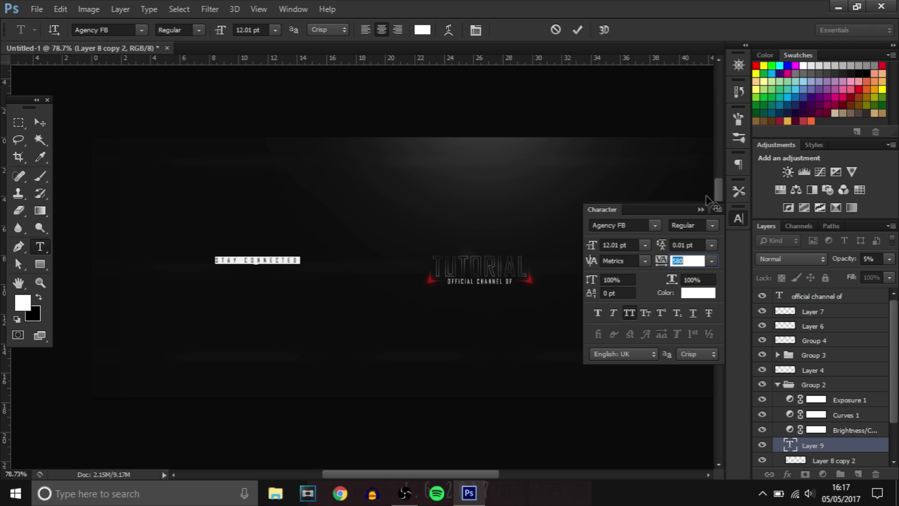
click(40, 124)
Step: Align STAY CONNECTED on the guide level with TUTORIAL, then hide the guides
key(ctrl+semicolon)
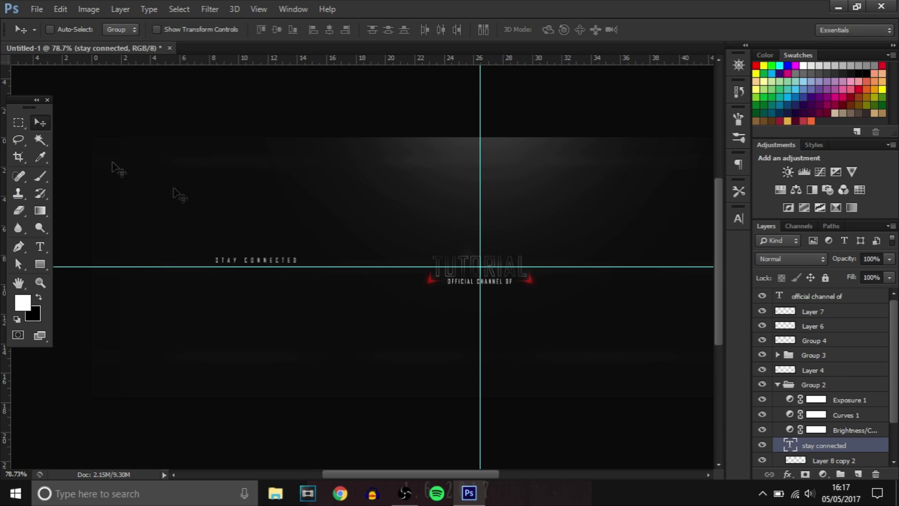
key(ctrl+t)
drag(277, 265, 276, 270)
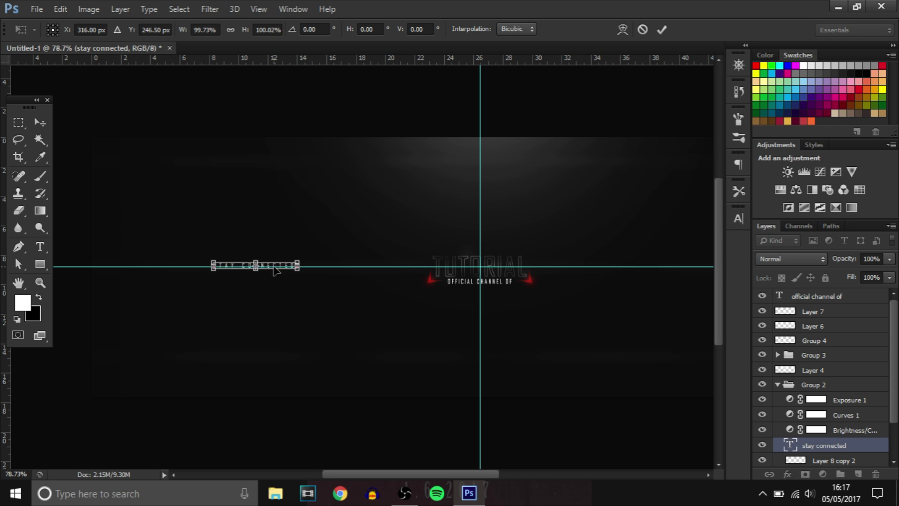
key(Return)
key(ctrl+semicolon)
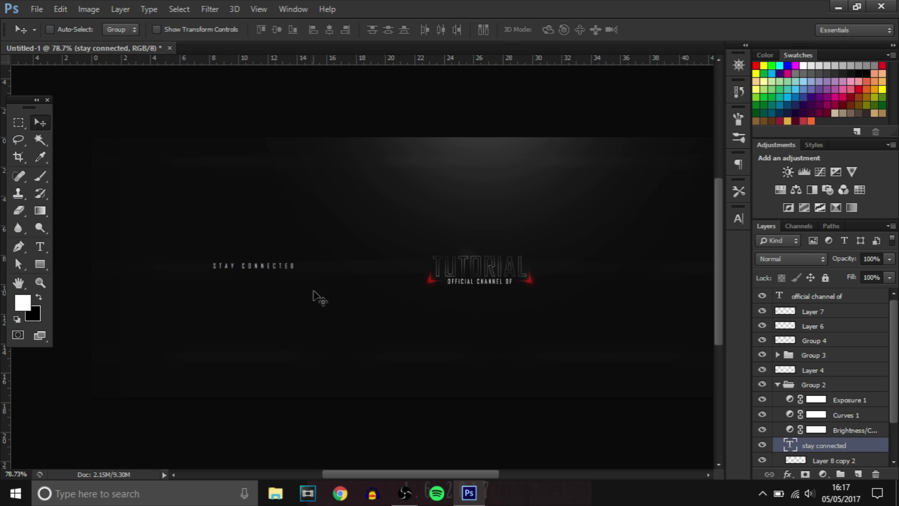
drag(430, 470, 442, 471)
Step: Duplicate STAY CONNECTED and place the copy on the banner's right, level with the title
drag(216, 265, 683, 289)
drag(459, 473, 505, 470)
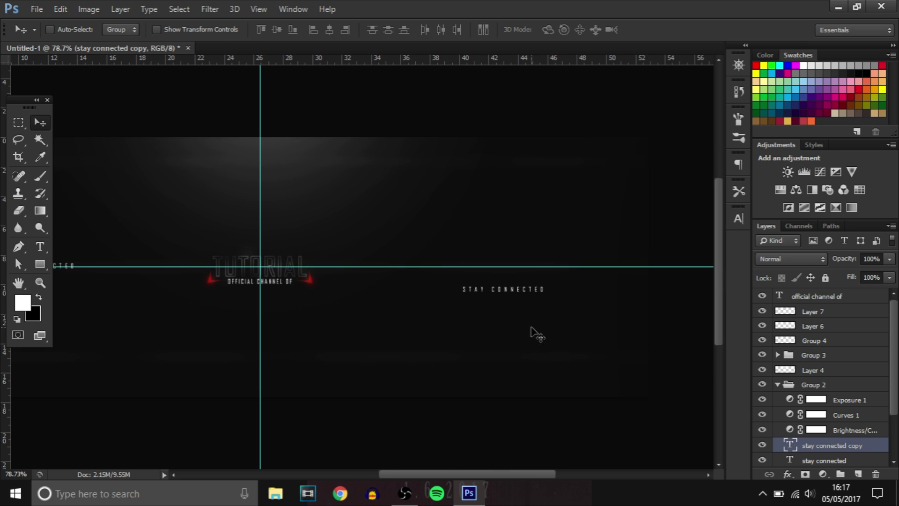
key(ctrl+t)
drag(523, 290, 502, 268)
key(Return)
Step: Change the copy's wording to BE SURE TO SUBSCRIBE and hide the guides
double_click(789, 445)
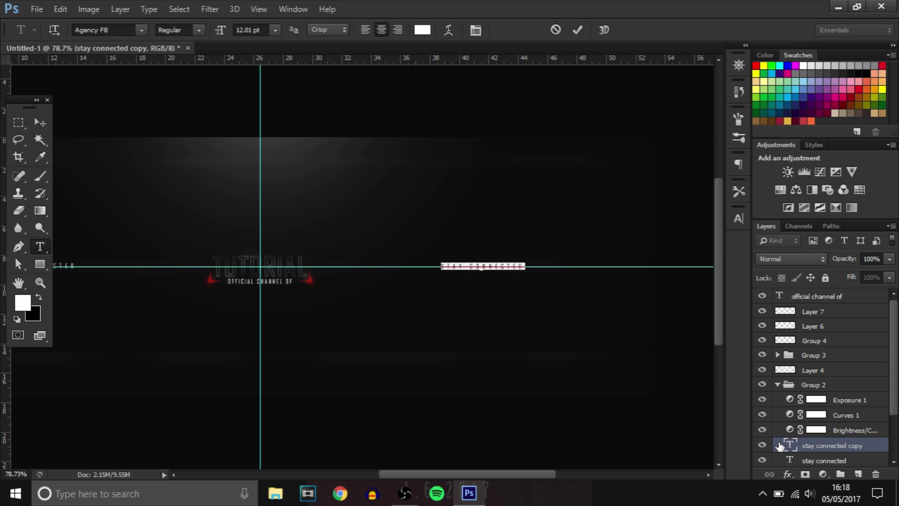
text(BE SURE)
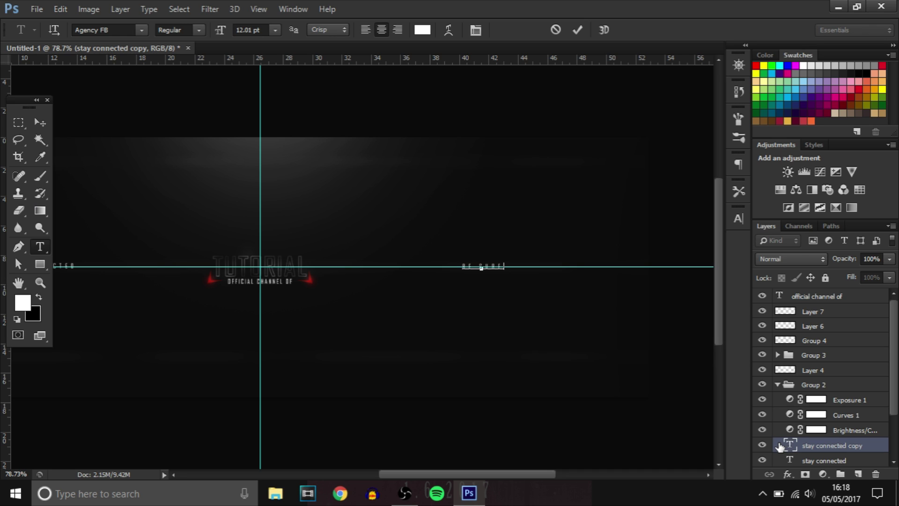
text( TO SUBSCRI)
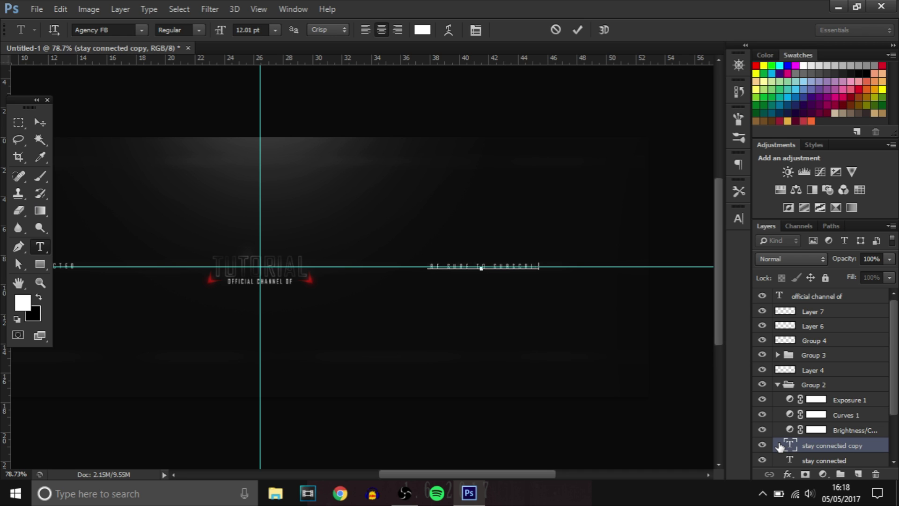
text(BE)
click(41, 123)
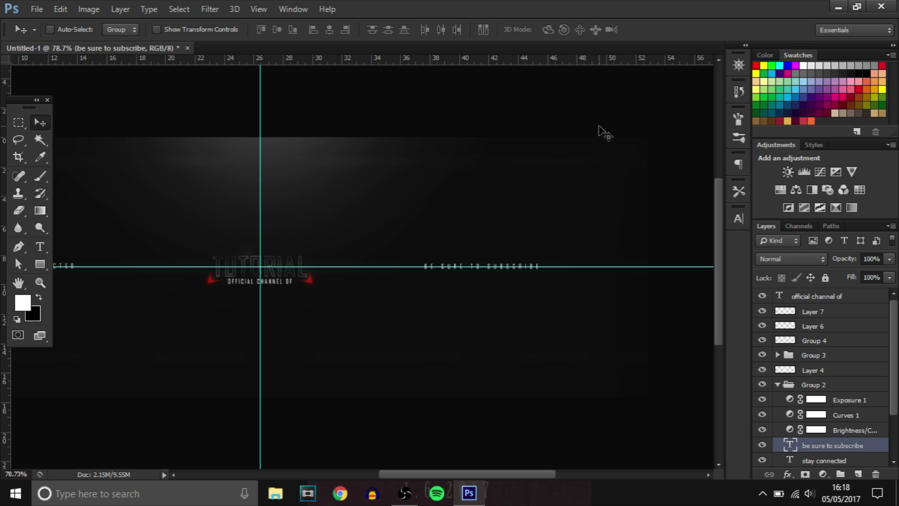
key(ctrl+semicolon)
scroll(600, 237, down, 3)
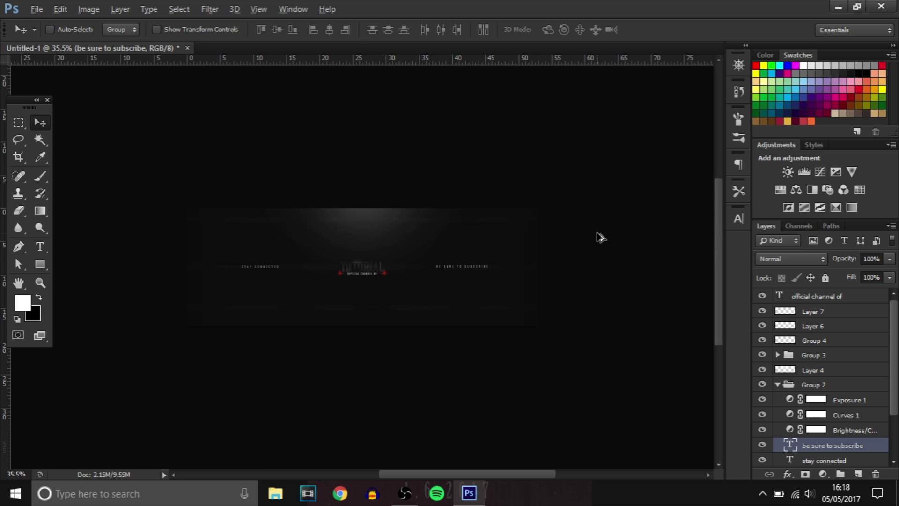
scroll(489, 277, up, 2)
scroll(310, 287, up, 2)
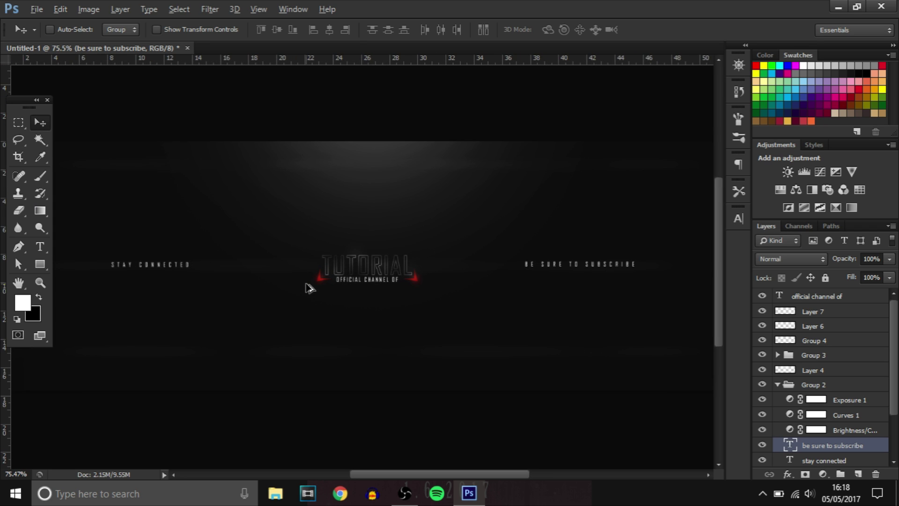
scroll(309, 288, up, 1)
scroll(824, 447, down, 2)
Step: Group STAY CONNECTED and BE SURE TO SUBSCRIBE into Group 5 above Group 2 at 69% opacity
shift+click(826, 434)
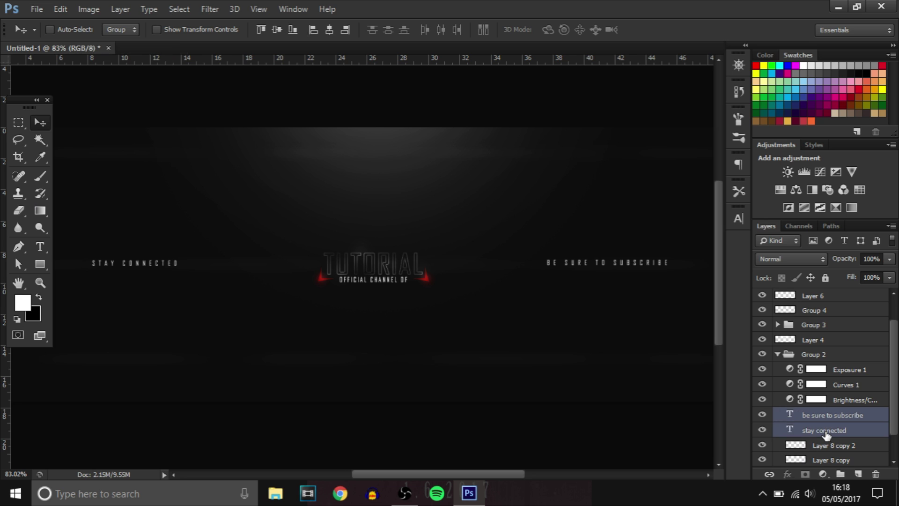
key(ctrl+g)
drag(828, 415, 790, 367)
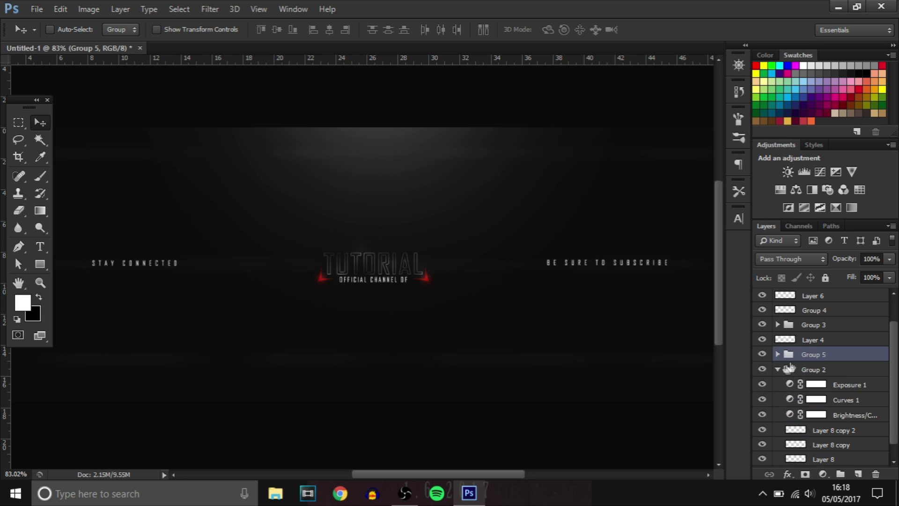
click(777, 368)
scroll(281, 340, down, 2)
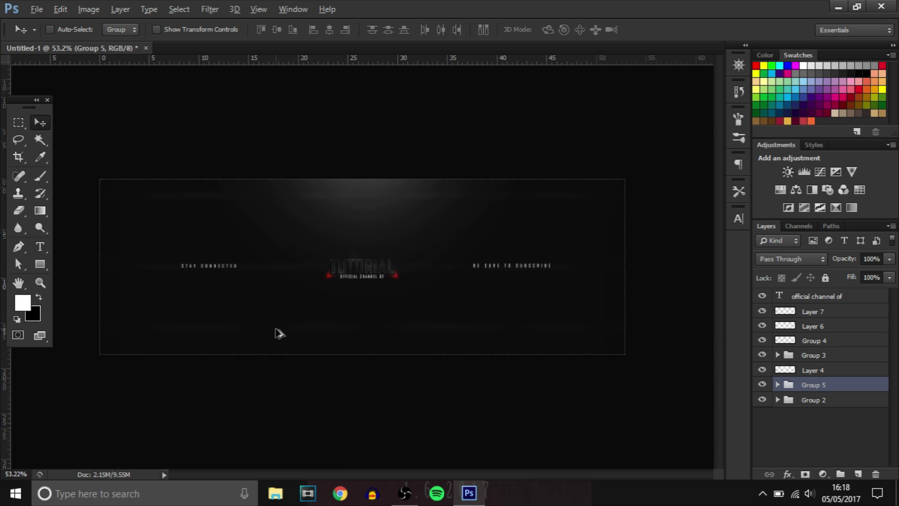
scroll(279, 333, up, 1)
click(889, 259)
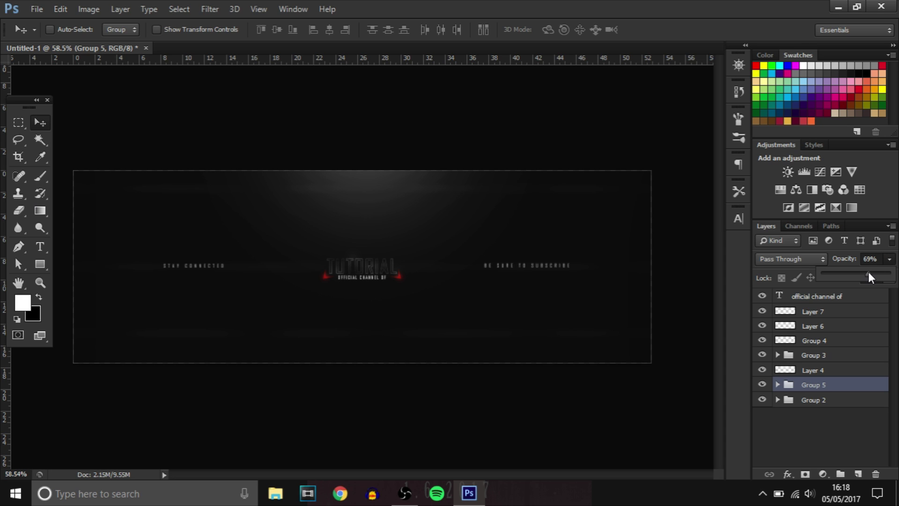
scroll(437, 330, down, 1)
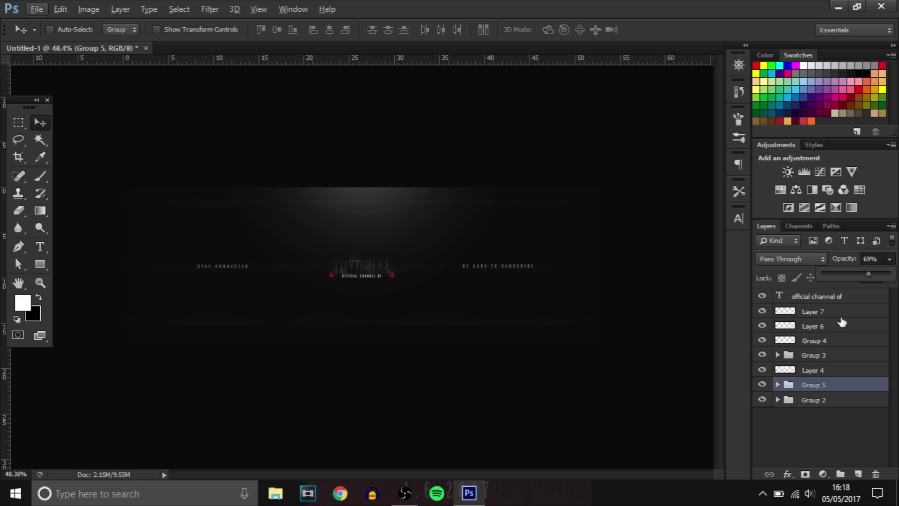
click(824, 296)
Step: On a new top layer, paint a large soft ff1e00 red glow at the banner's lower right
click(857, 473)
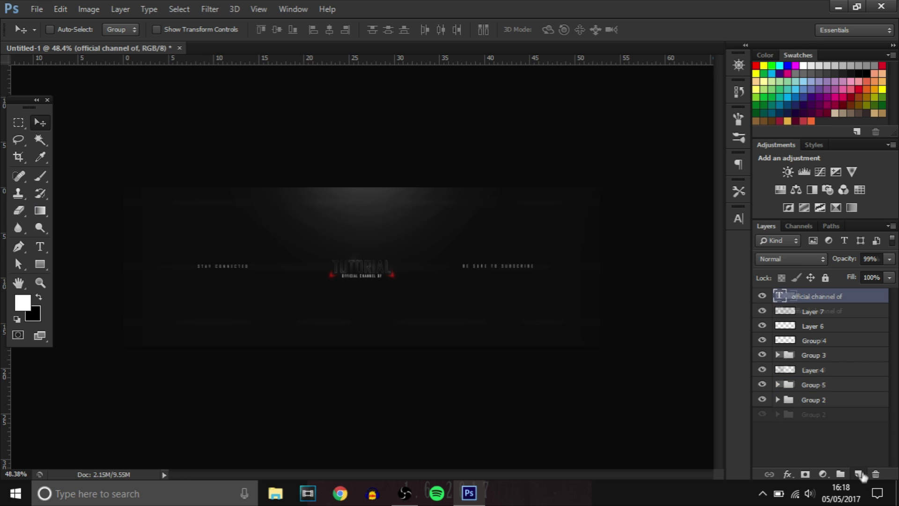
click(26, 198)
click(23, 301)
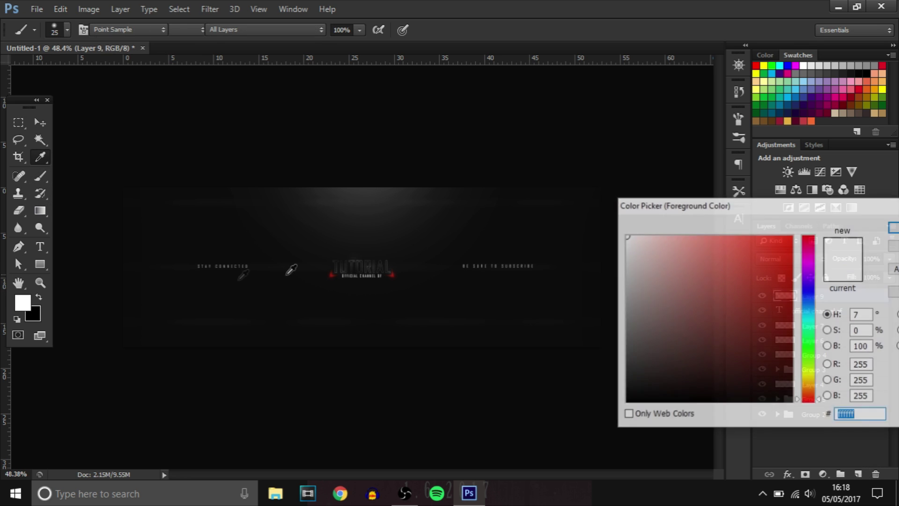
click(791, 236)
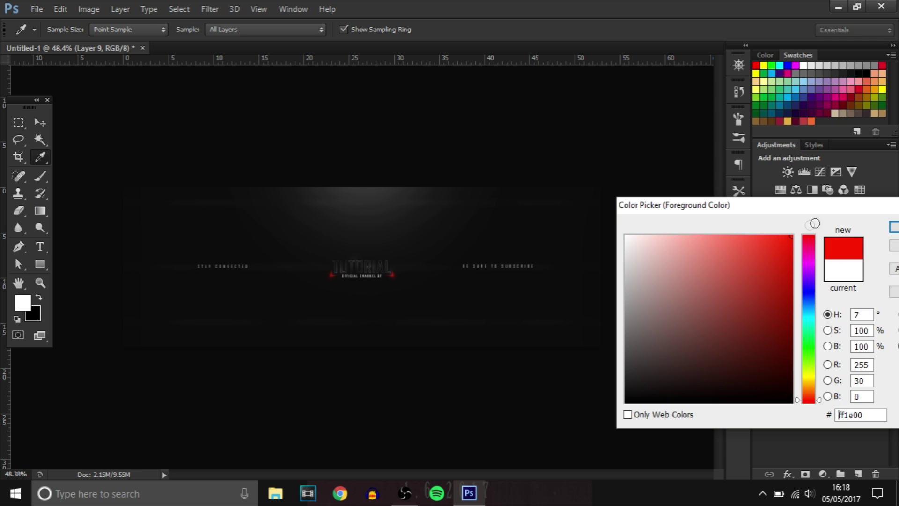
key(Return)
key(b)
mouse_move(408, 289)
mouse_down()
mouse_move(480, 284)
mouse_move(543, 328)
mouse_up()
click(472, 381)
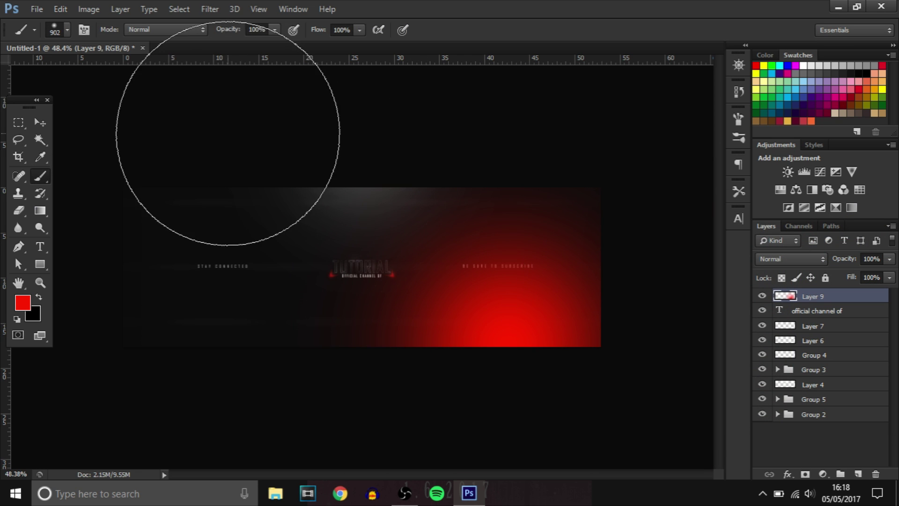
click(820, 260)
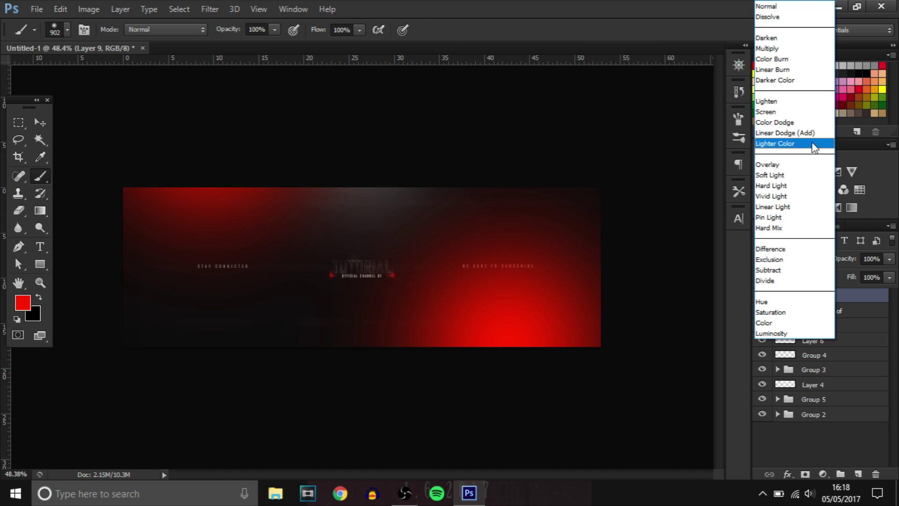
Step: Compare blend modes for the red glow layer and settle on Color Dodge
click(797, 121)
key(Down)
key(Down)
key(Down)
key(Down)
key(Down)
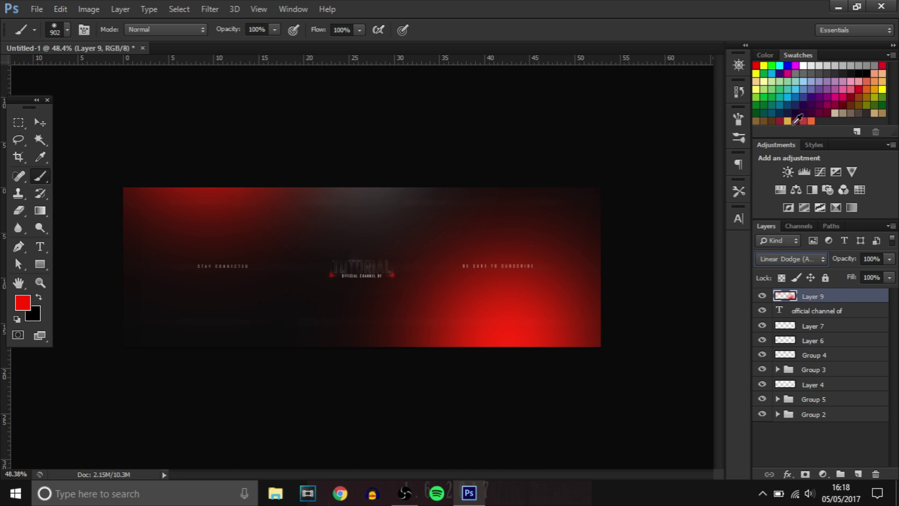
key(Up)
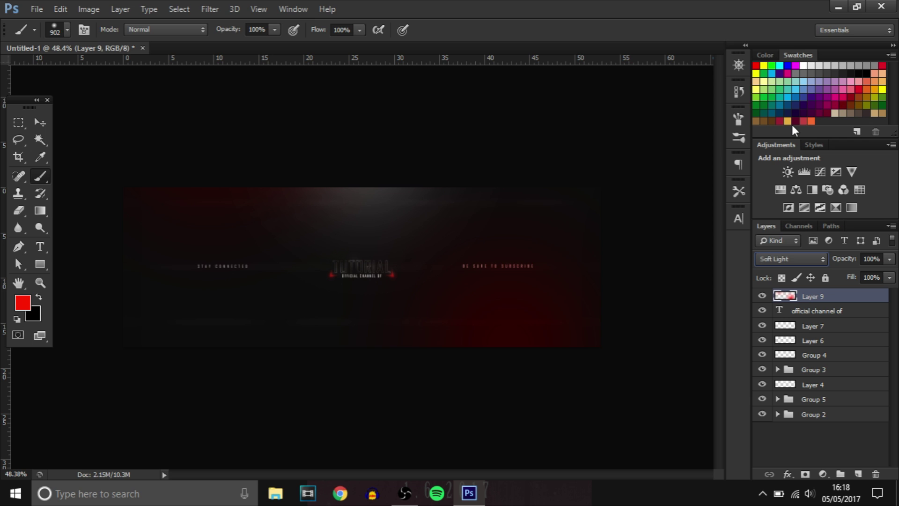
key(Down)
key(Down)
key(Down)
key(Down)
key(Down)
key(Down)
key(Down)
key(Down)
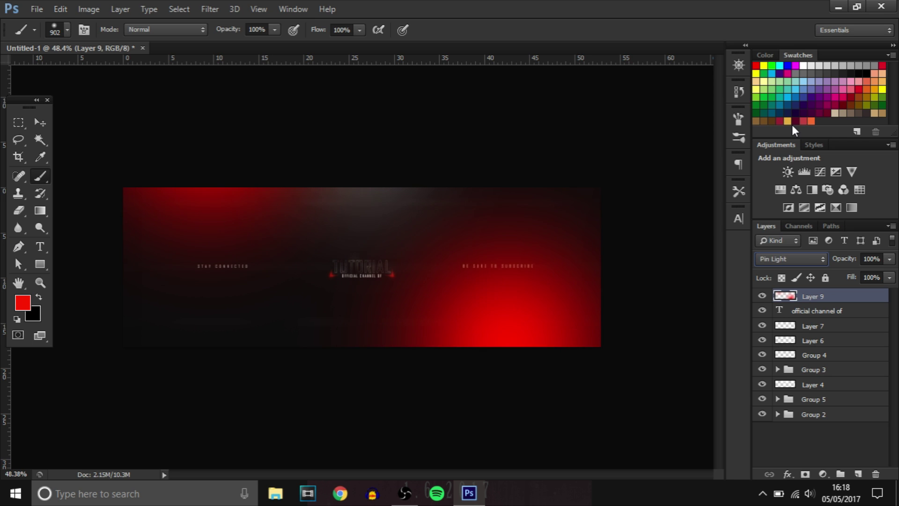
key(Down)
key(Down)
key(Down)
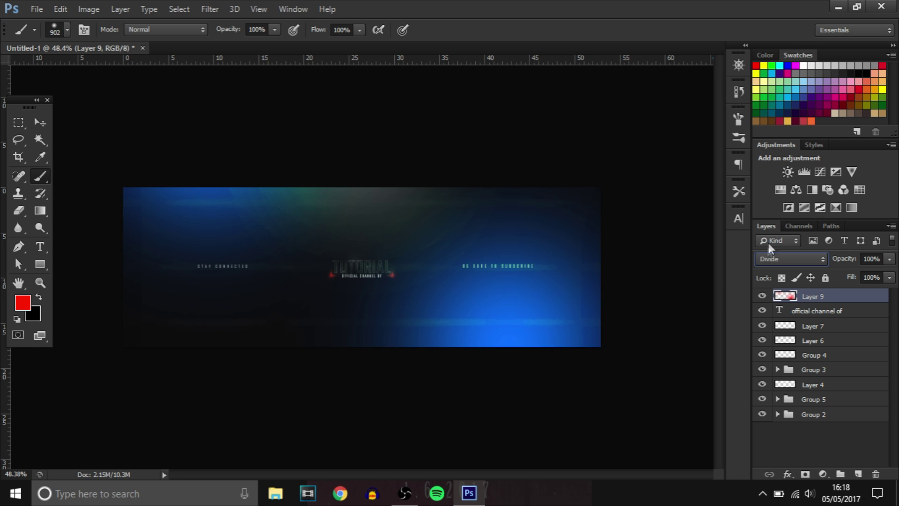
key(Down)
click(776, 257)
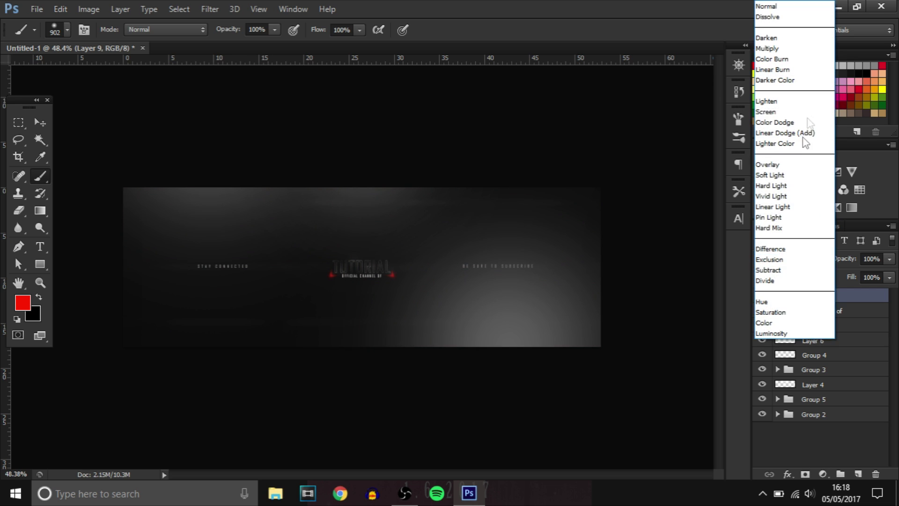
click(795, 121)
Step: Fade the red glow layer's opacity down to about 7%
click(889, 259)
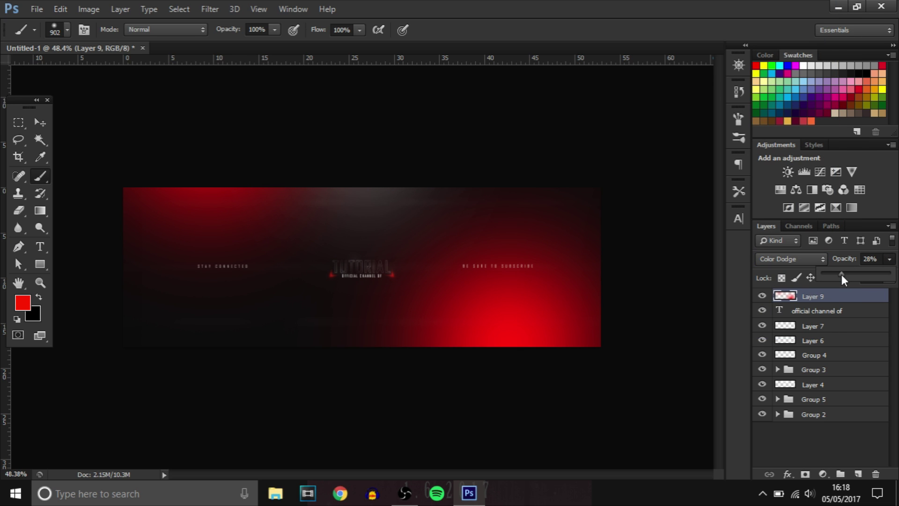
drag(841, 274, 827, 274)
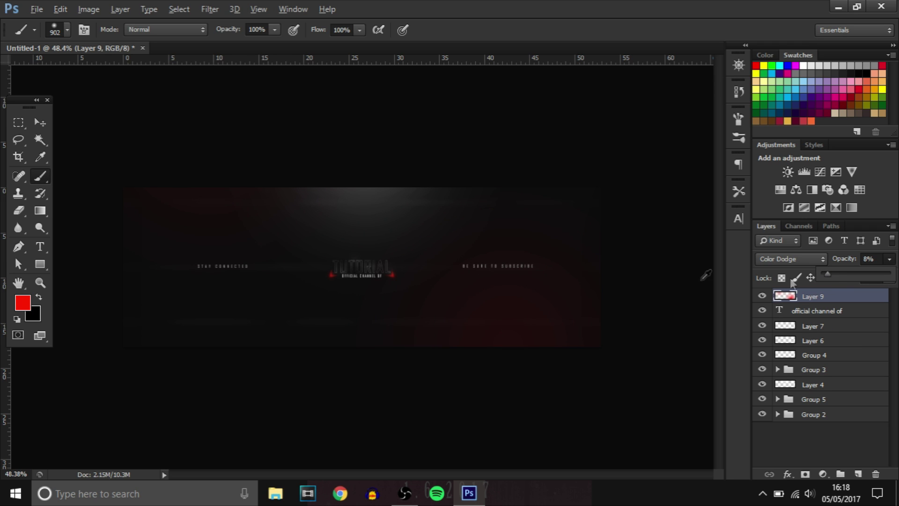
scroll(464, 283, up, 2)
scroll(463, 283, up, 1)
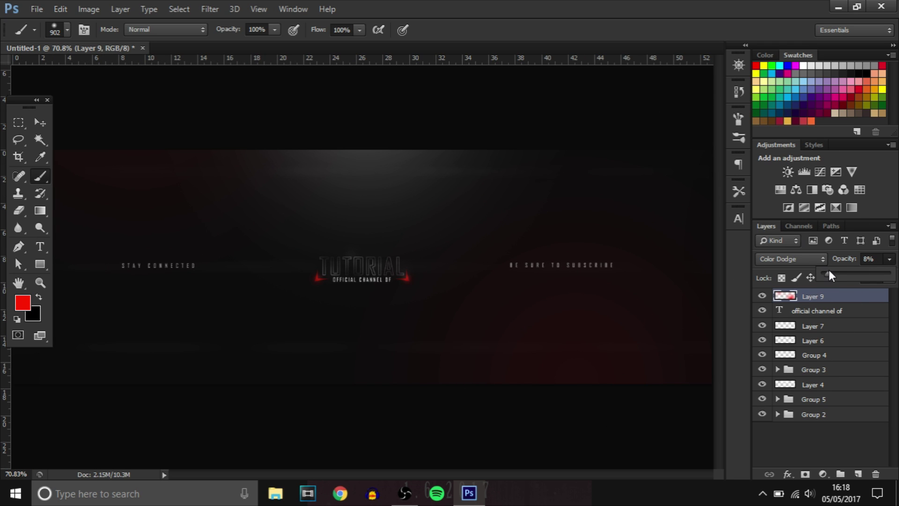
drag(832, 272, 826, 271)
scroll(622, 263, down, 2)
Step: Add a new empty layer above Layer 9 and set the foreground colour to pure white
click(857, 472)
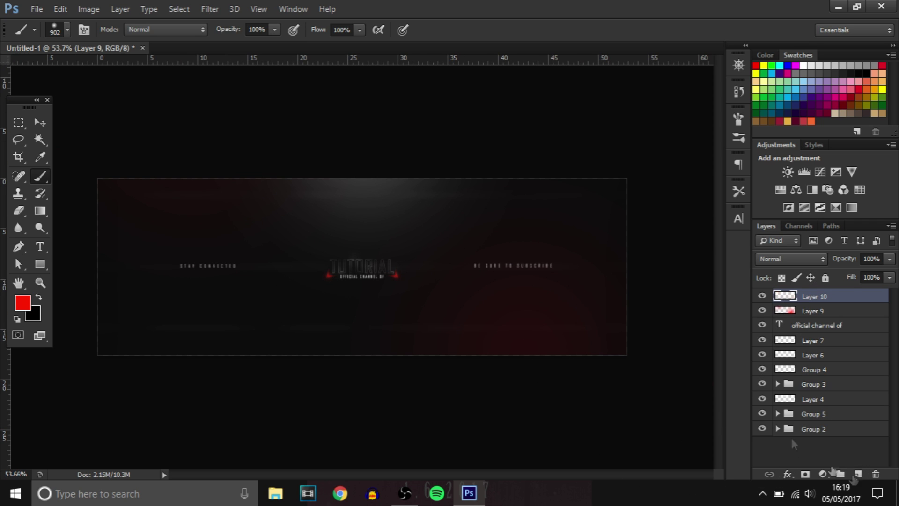
click(23, 303)
drag(627, 310, 626, 235)
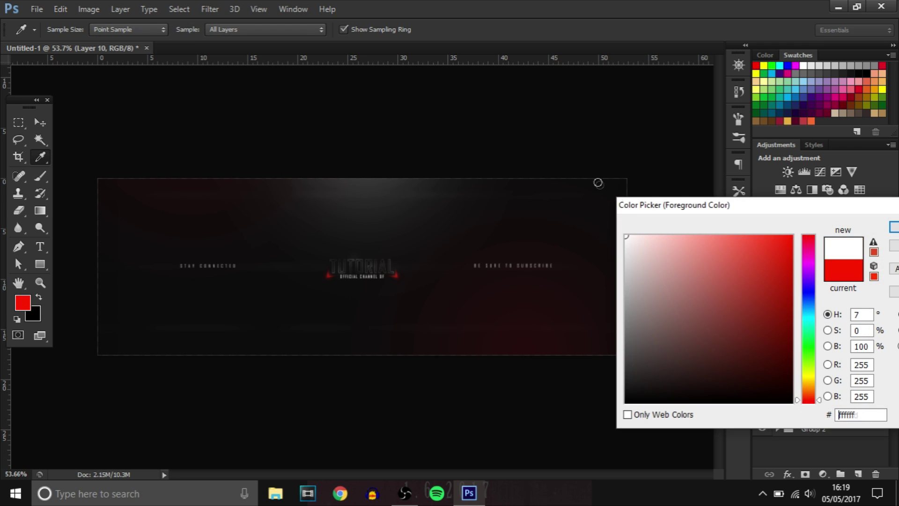
click(870, 227)
Step: Paint soft white glows at the top-left, bottom-right, bottom-centre-left and top-right with 387–525 px brushes
drag(220, 236, 167, 215)
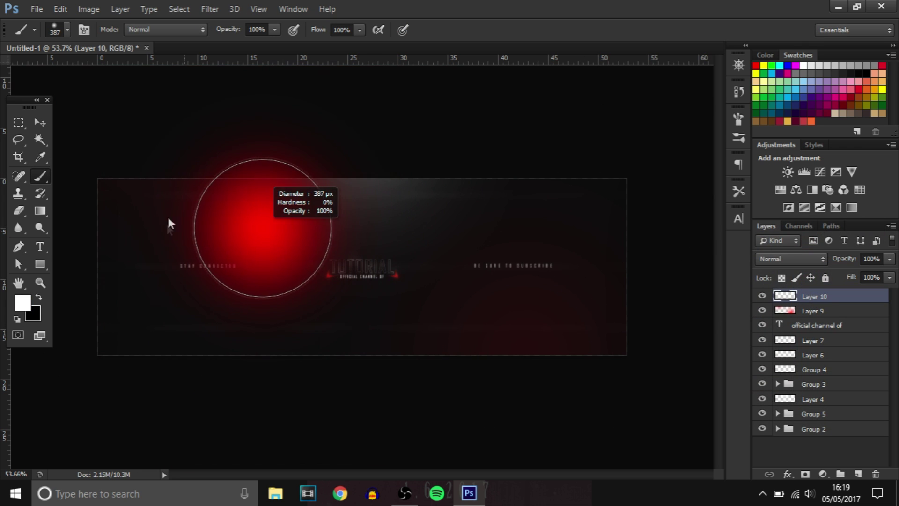
click(176, 150)
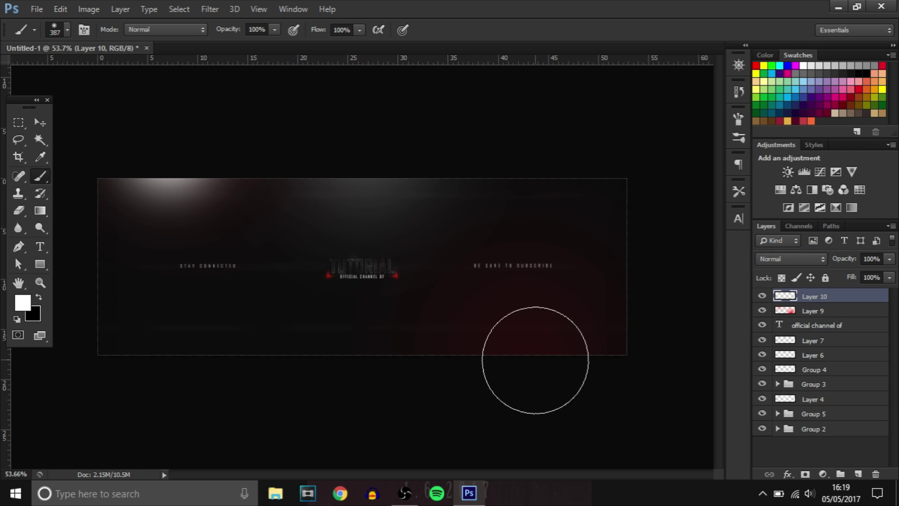
drag(532, 341, 551, 388)
click(538, 393)
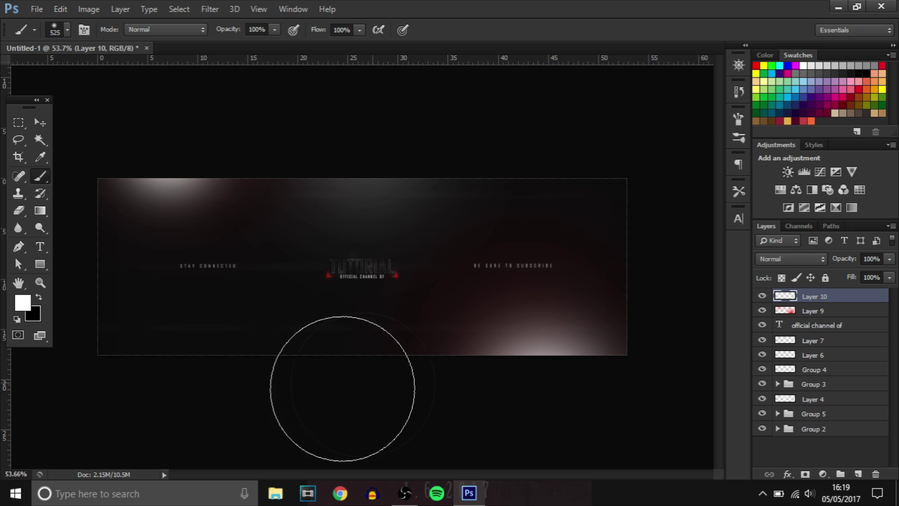
click(263, 406)
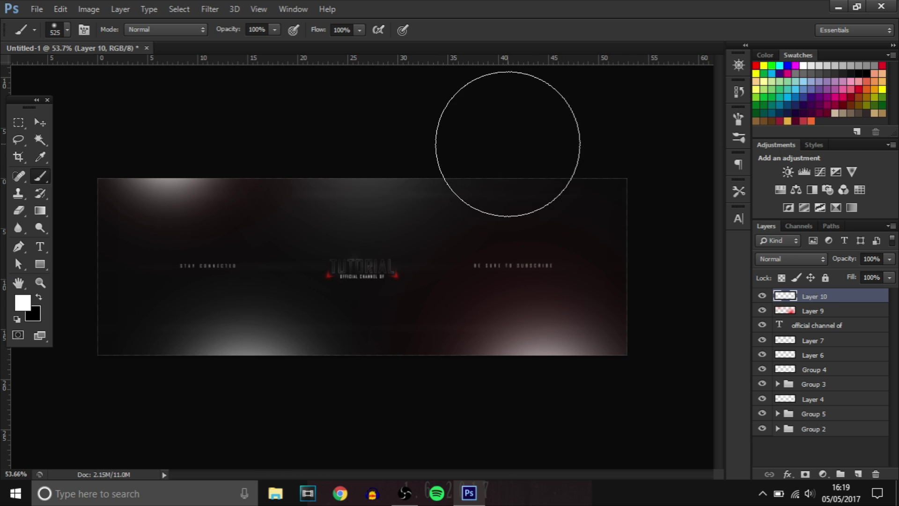
click(508, 152)
Step: Blend the glow layer as Overlay at about 36% opacity
click(792, 259)
click(777, 164)
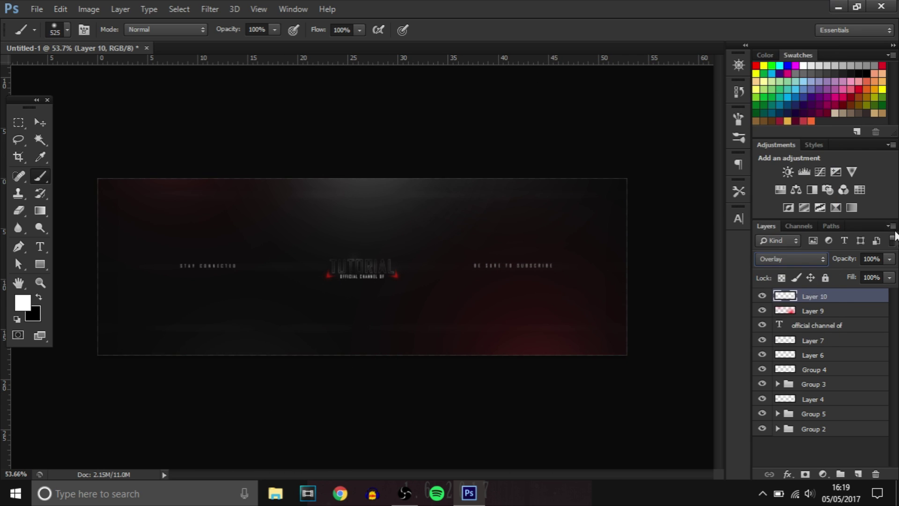
click(889, 259)
click(836, 272)
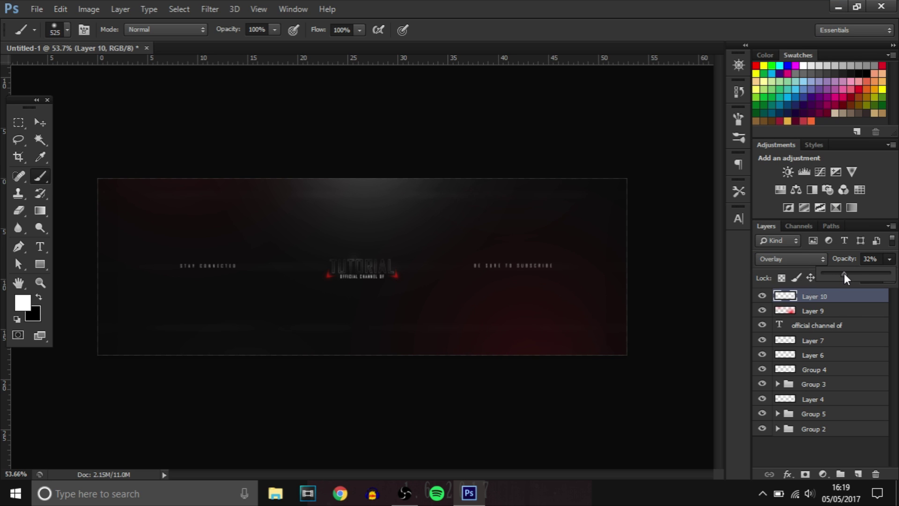
scroll(541, 325, up, 2)
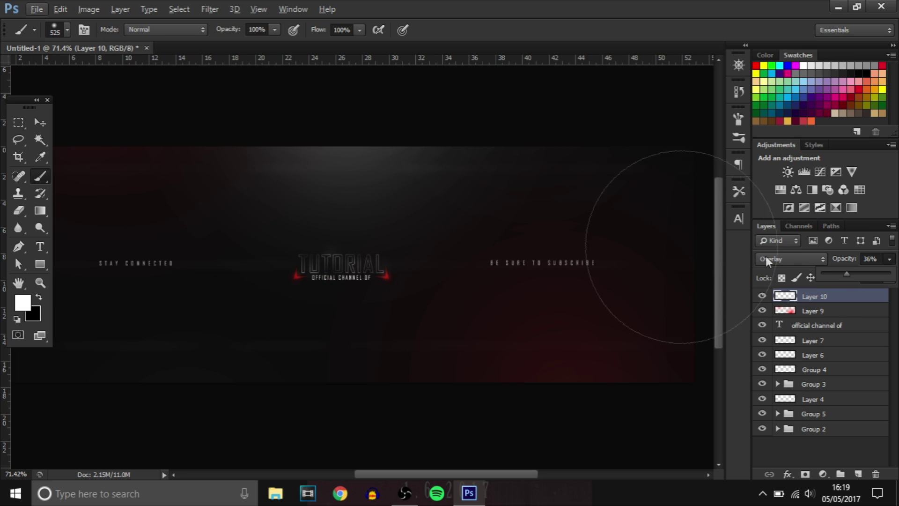
scroll(245, 210, down, 2)
click(40, 122)
Step: Add a Brightness/Contrast adjustment with slightly lower brightness and contrast 8
scroll(342, 264, up, 1)
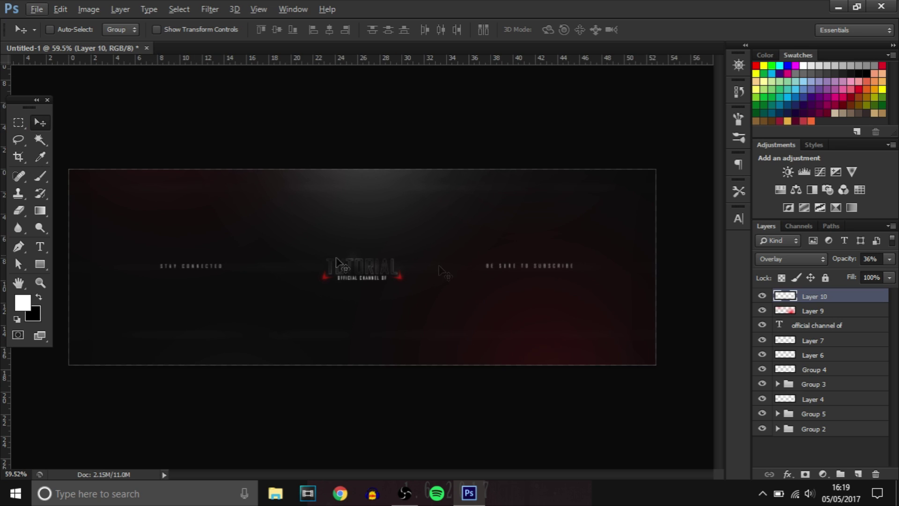
click(786, 171)
drag(493, 234, 580, 238)
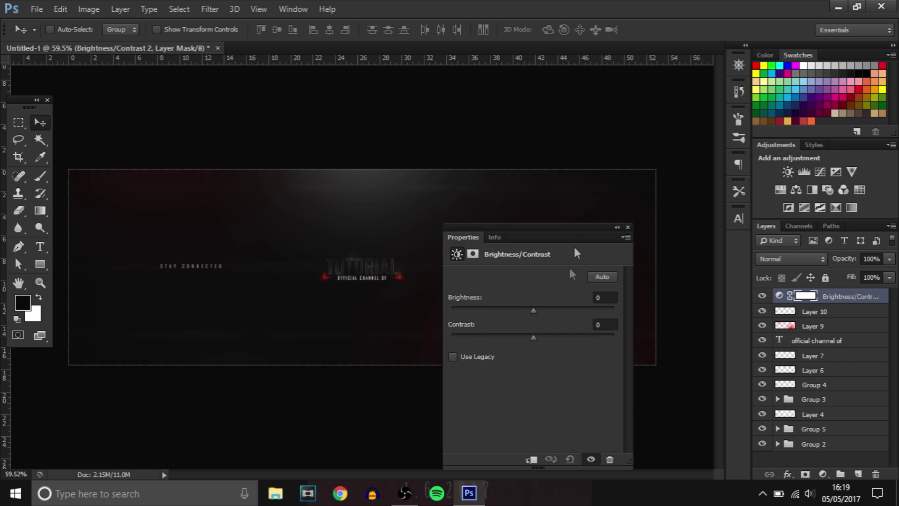
click(529, 309)
drag(529, 309, 539, 337)
click(627, 227)
Step: Add a Curves adjustment layer with two control points shaping the curve
click(820, 171)
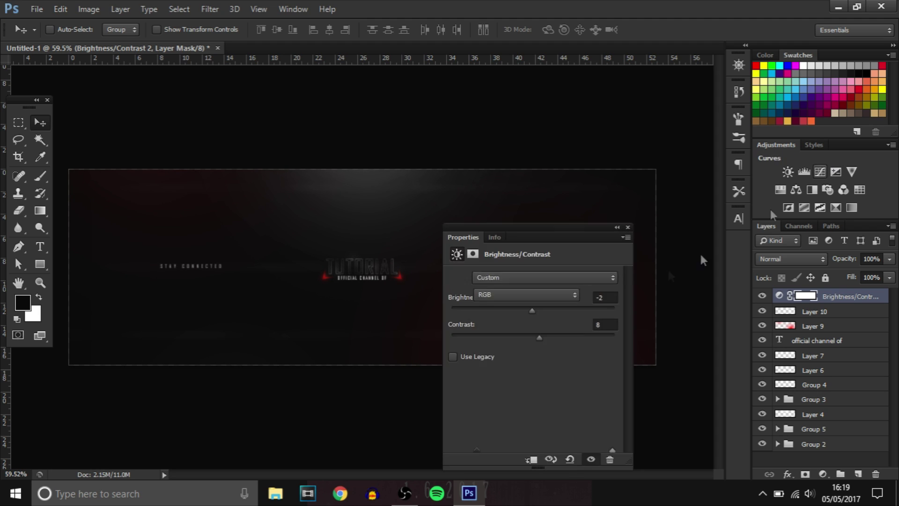
click(576, 341)
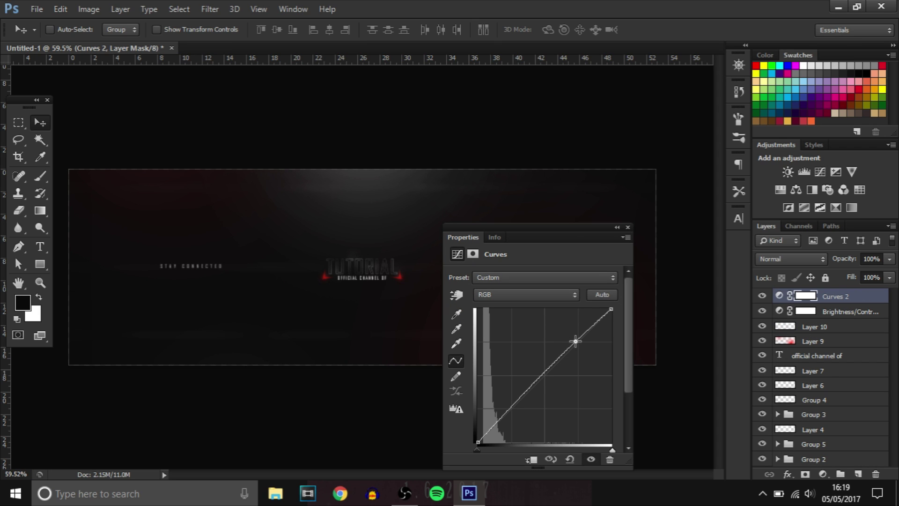
click(511, 408)
click(627, 227)
Step: Add an Exposure adjustment layer raised to +0.19
click(836, 171)
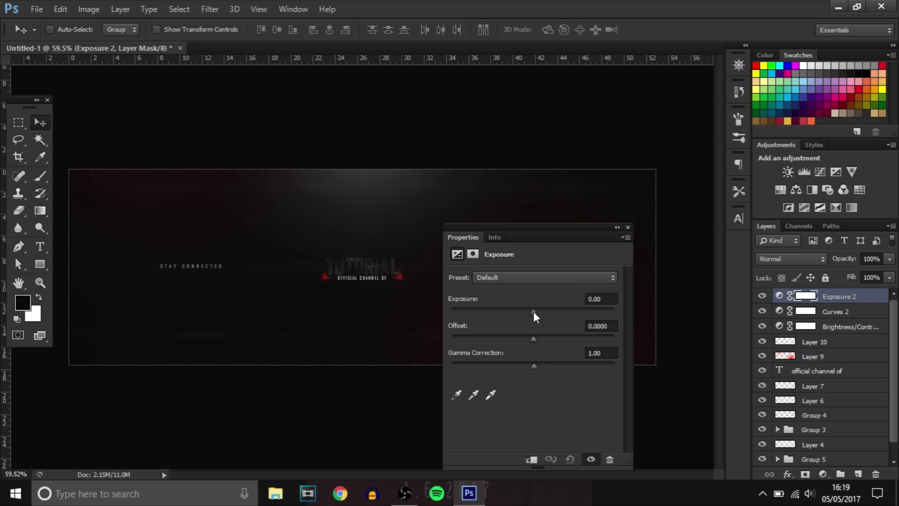
drag(534, 311, 535, 365)
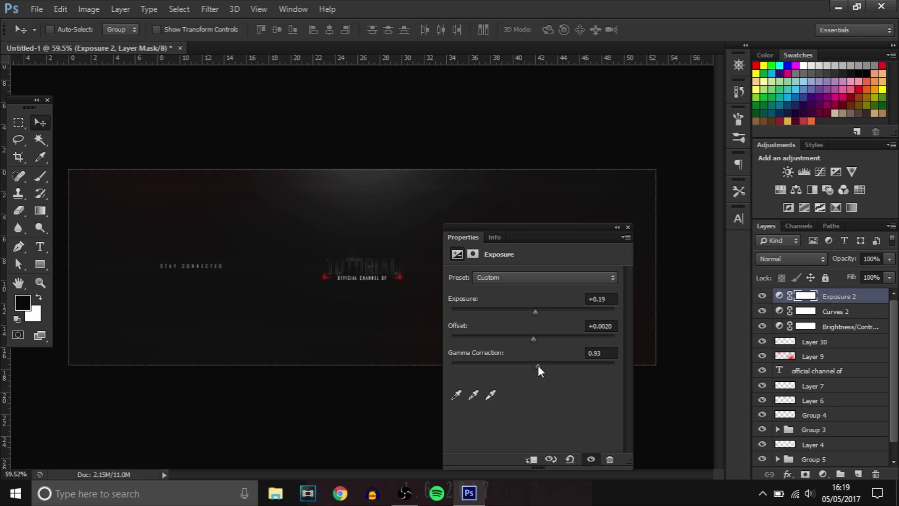
click(628, 227)
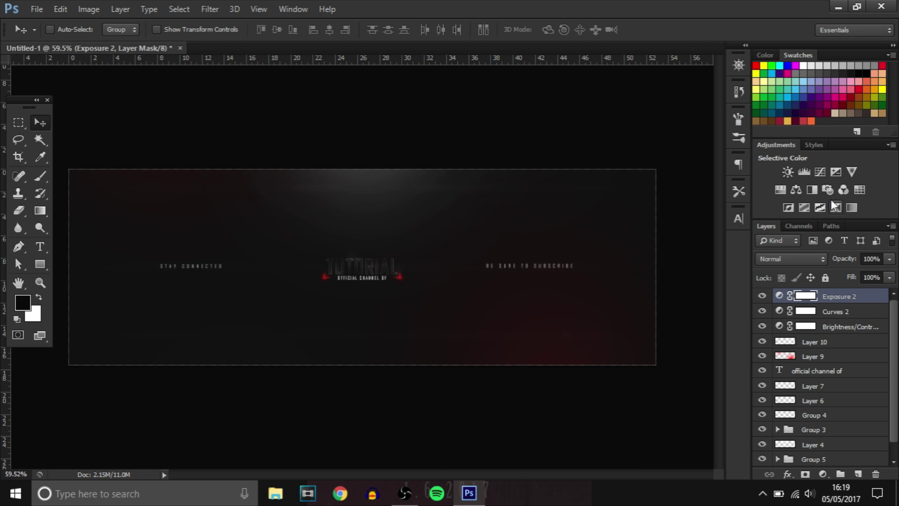
Step: Add a red Photo Filter and move it below Brightness/Contrast
click(827, 189)
click(492, 297)
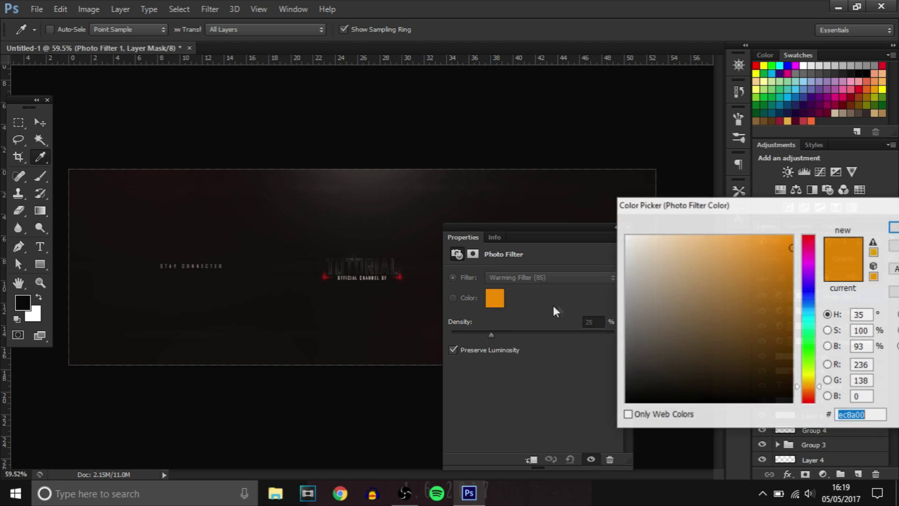
drag(806, 292, 806, 400)
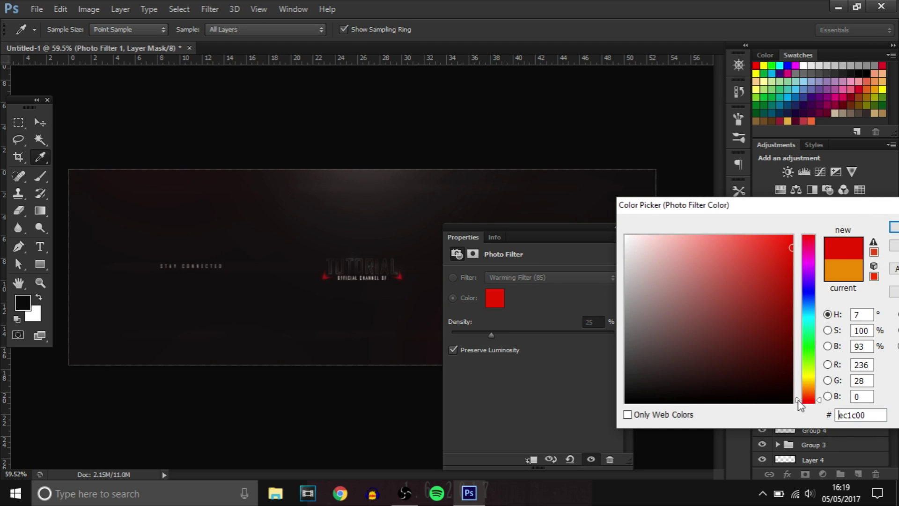
click(894, 228)
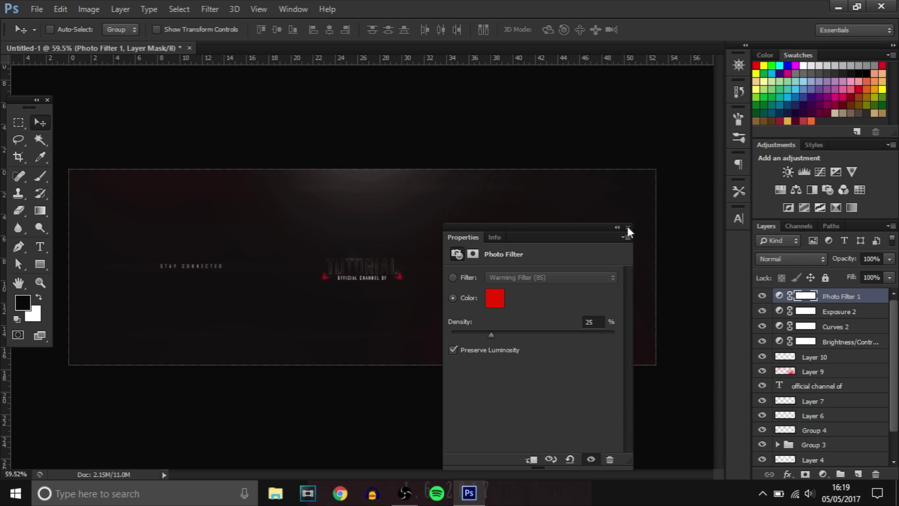
click(627, 226)
drag(846, 304, 847, 344)
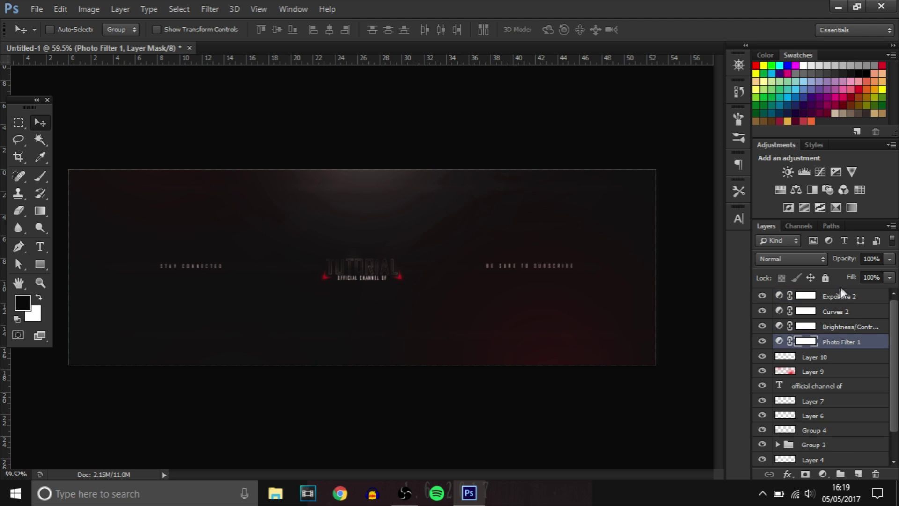
shift+click(841, 296)
Step: Group the four adjustment layers into Group 6 and toggle its visibility to compare
key(ctrl+g)
click(761, 296)
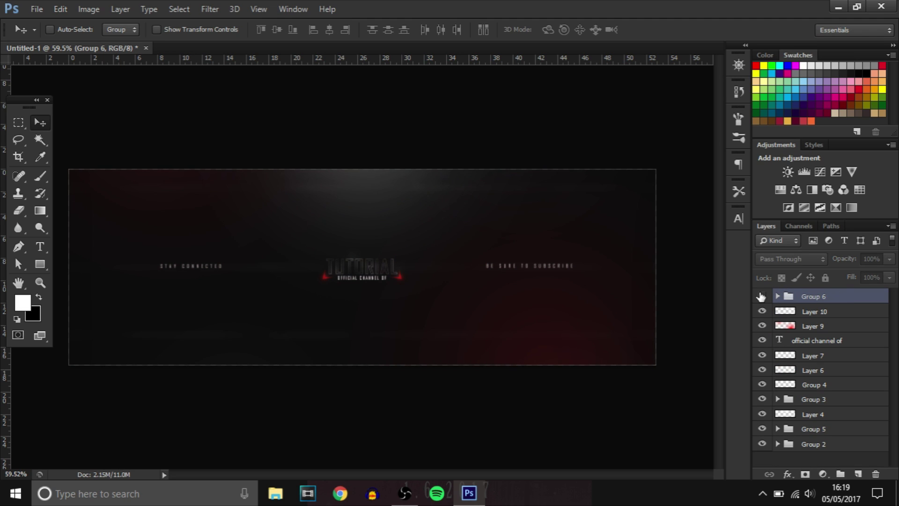
click(762, 296)
Step: Paint a soft white glow at the top centre on new Layer 11 at 10% opacity
click(857, 474)
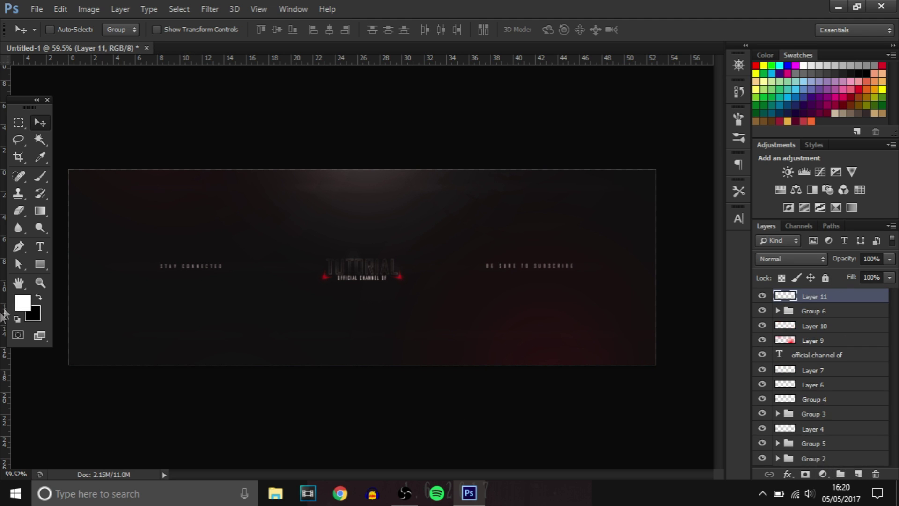
click(39, 176)
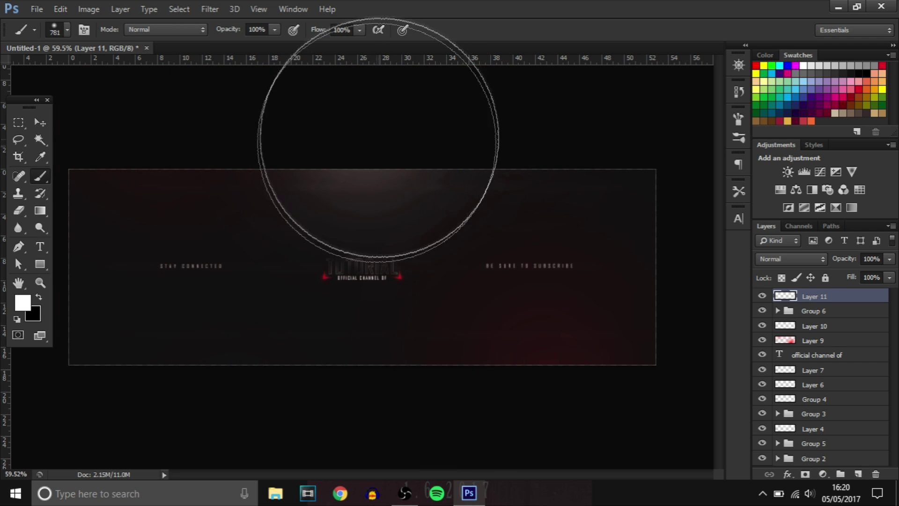
click(371, 91)
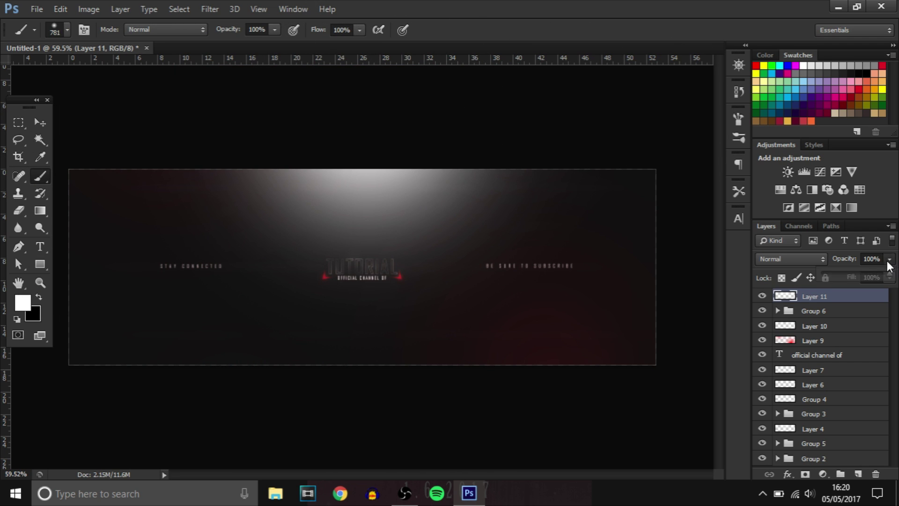
drag(889, 259, 828, 274)
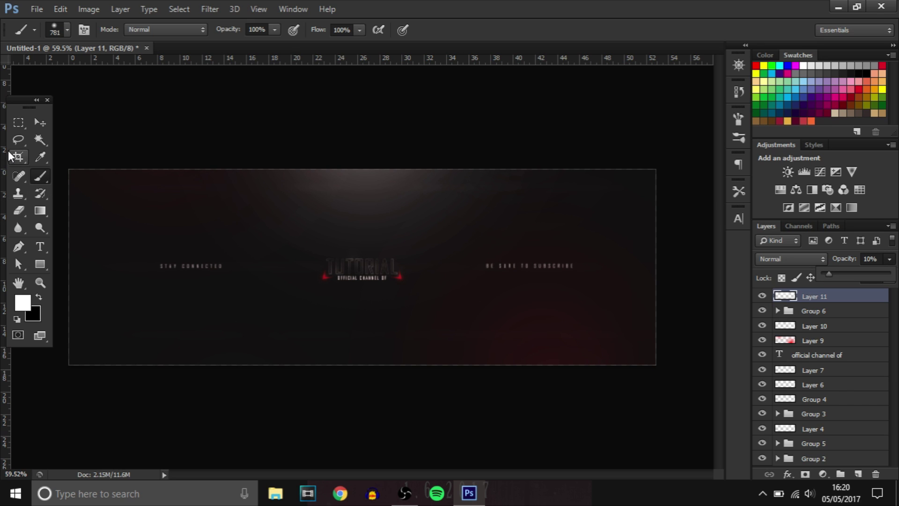
click(39, 122)
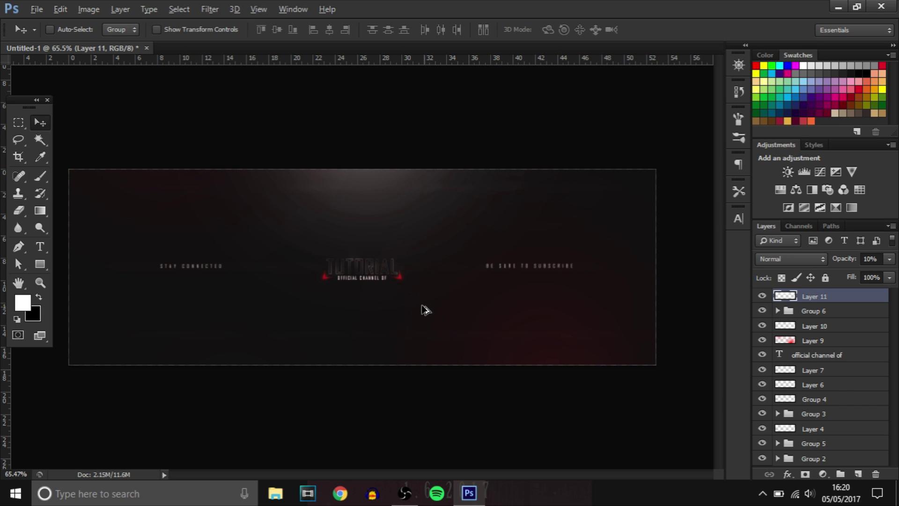
scroll(423, 309, up, 3)
scroll(423, 309, down, 3)
scroll(423, 306, up, 1)
scroll(424, 307, up, 1)
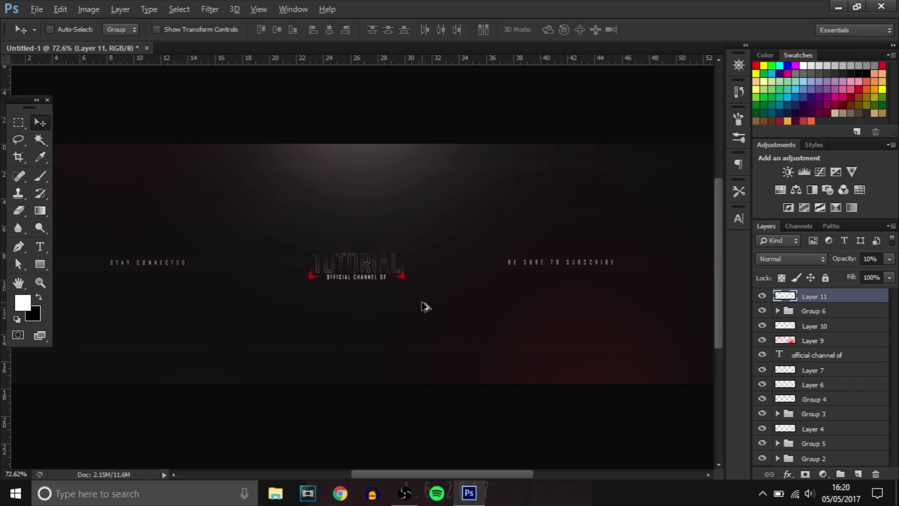
scroll(423, 306, down, 1)
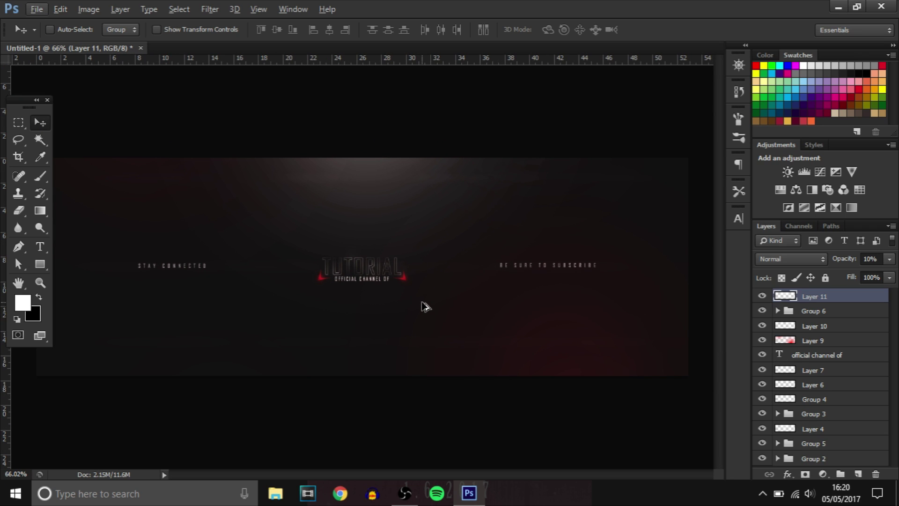